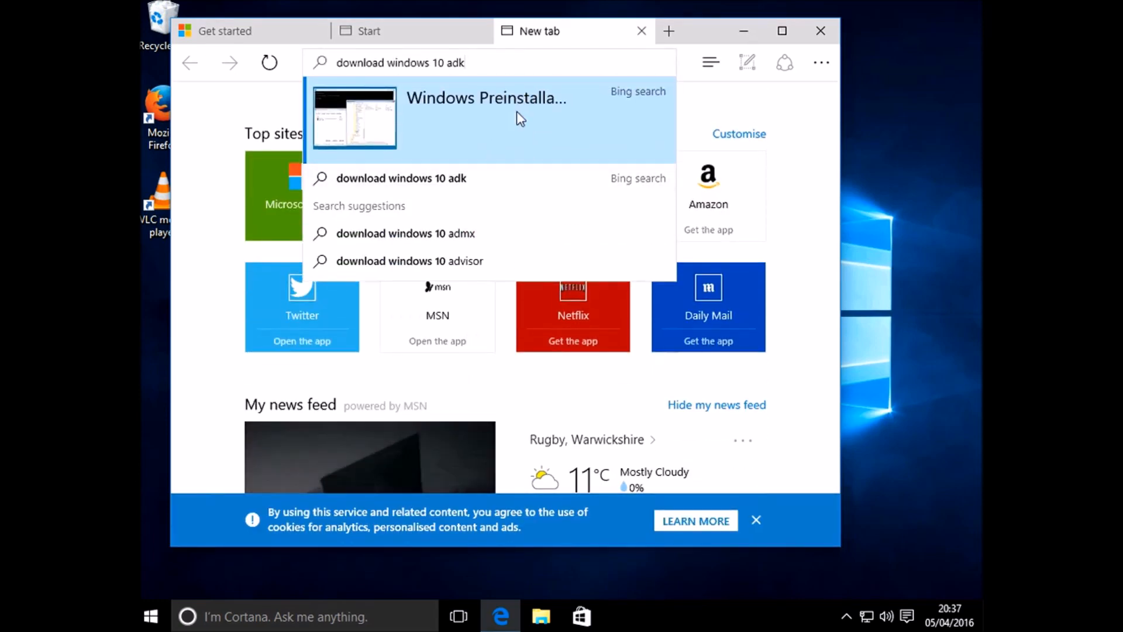
Search the web for "download windows 10 adk" and download the Windows ADK for Windows 10 installer from Microsoft's page.
left_click(468, 179)
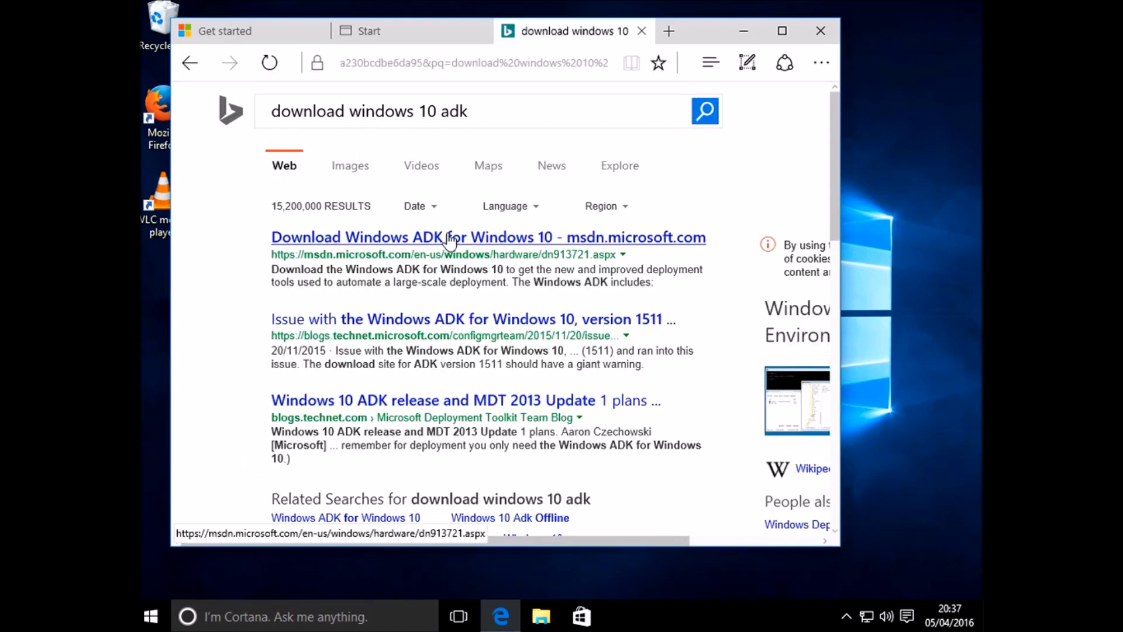
left_click(451, 240)
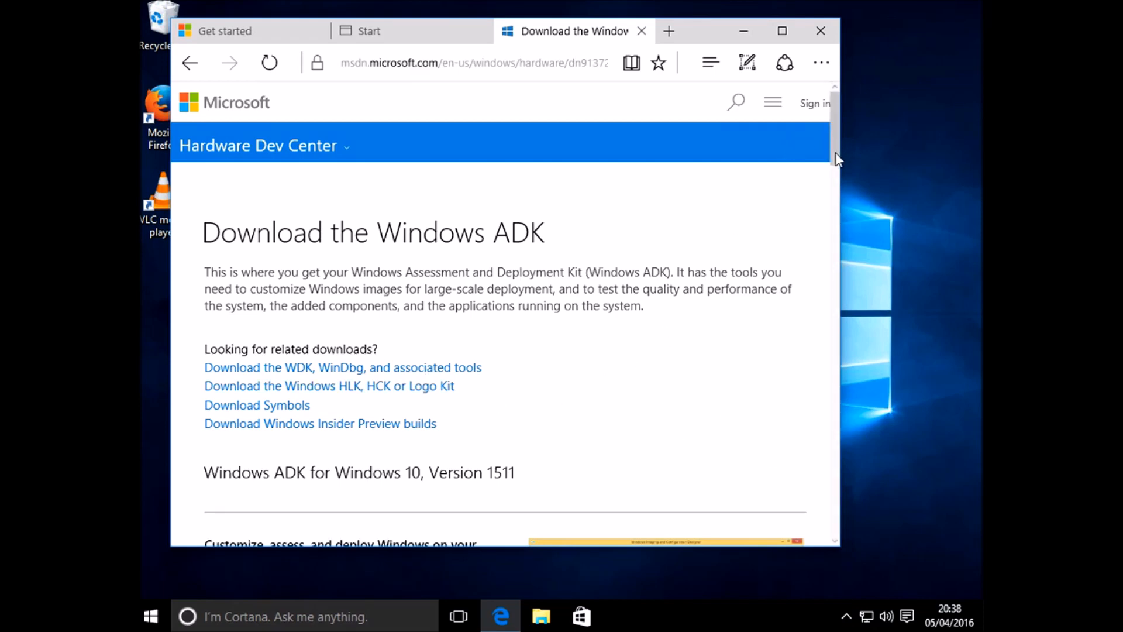
scroll(836, 153, "down", 2)
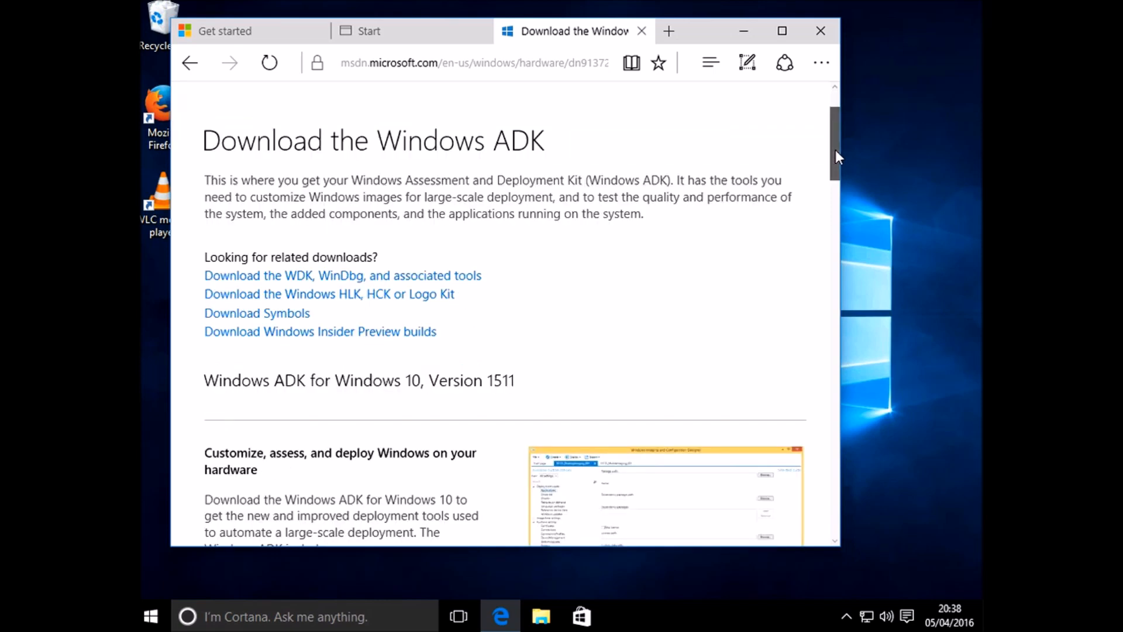
left_click_drag(836, 153, 845, 224)
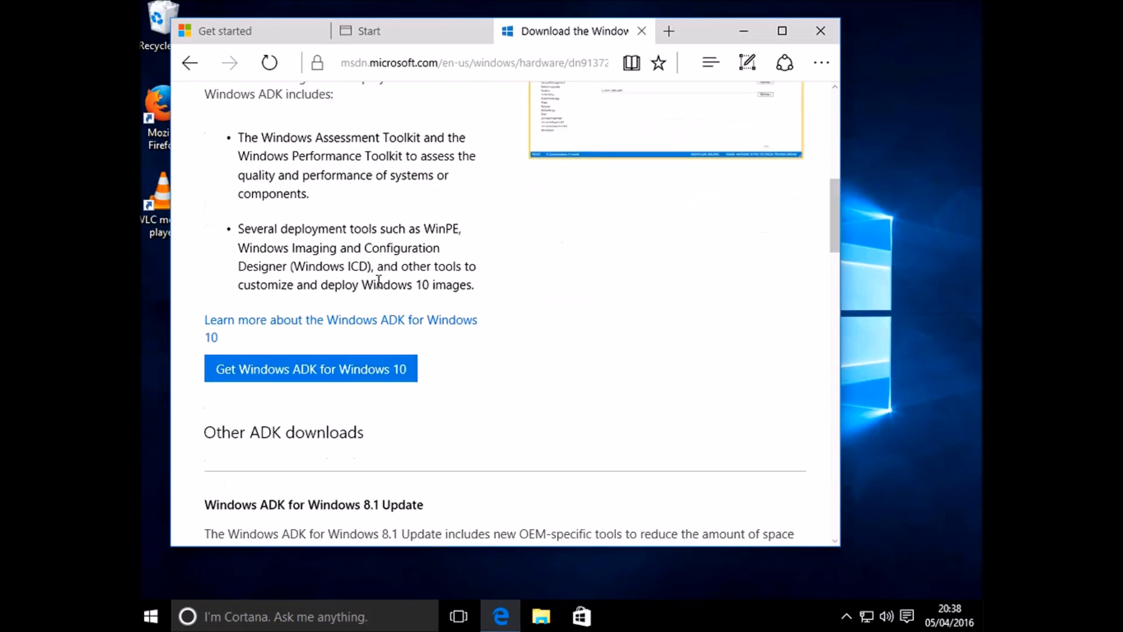
left_click(269, 376)
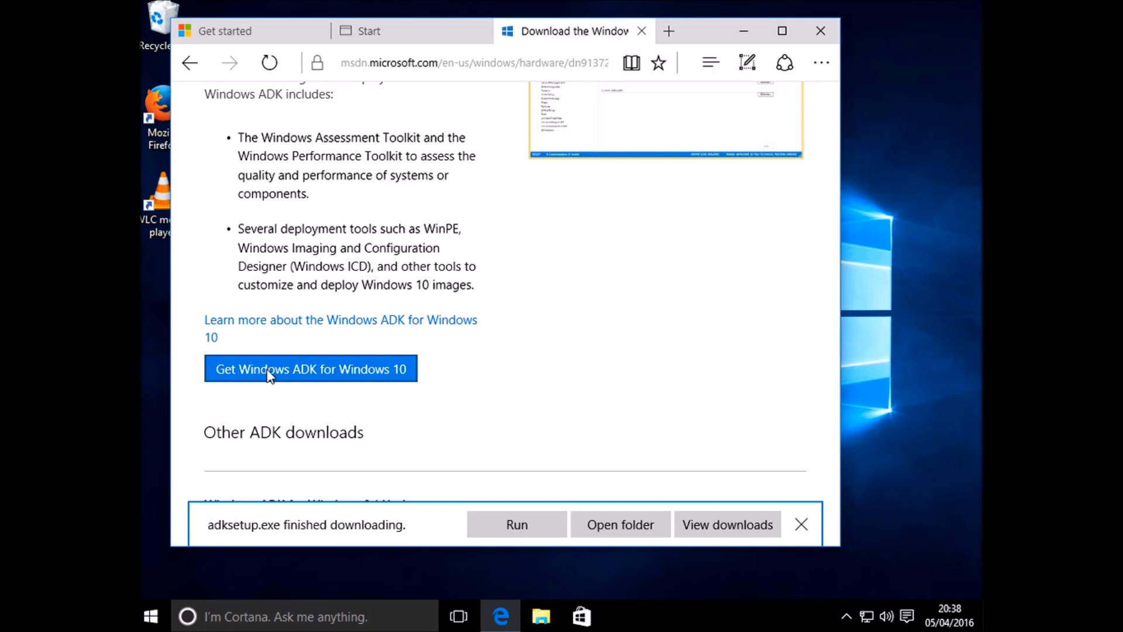
Close the browser, run the downloaded adksetup as administrator from the Downloads folder, and allow it to make changes.
left_click(628, 529)
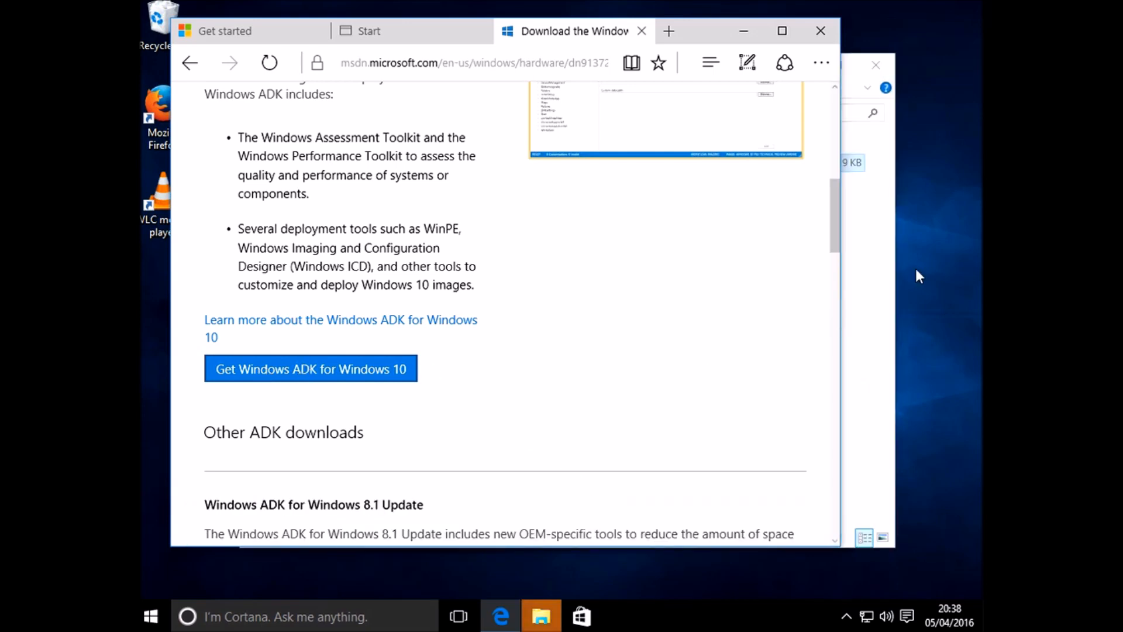
left_click(823, 32)
left_click(474, 143)
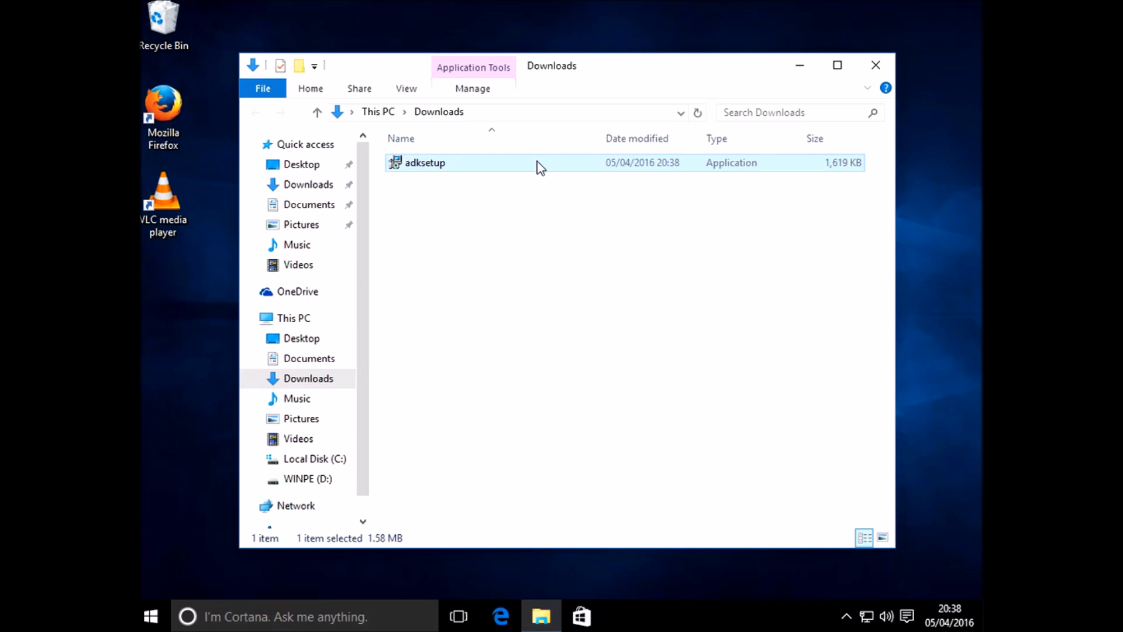
right_click(540, 168)
left_click(563, 191)
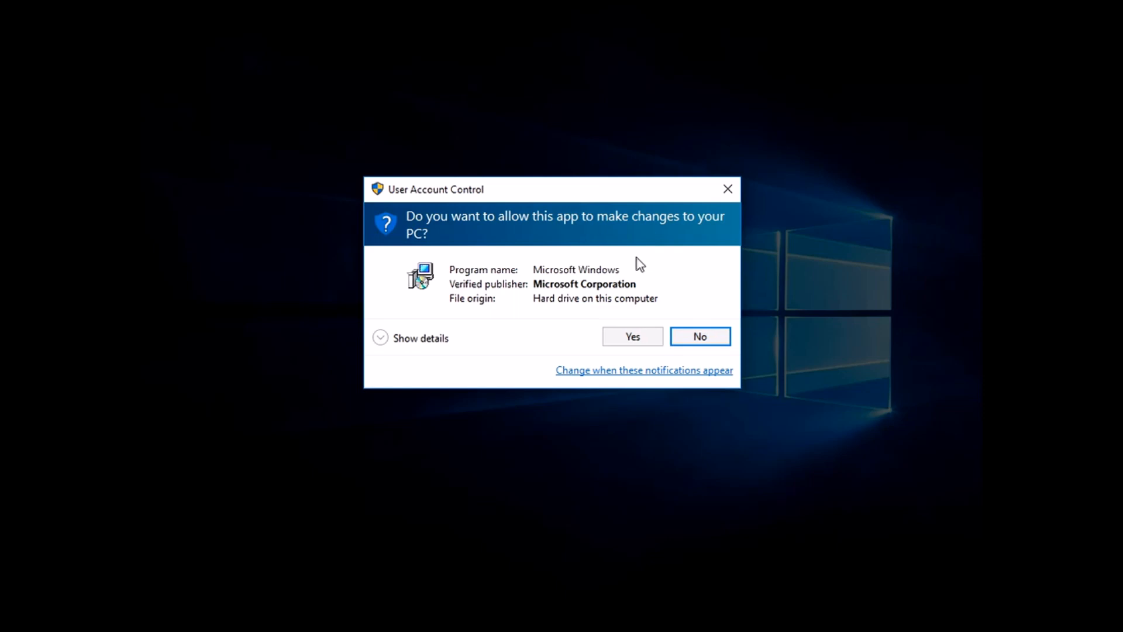
left_click(632, 339)
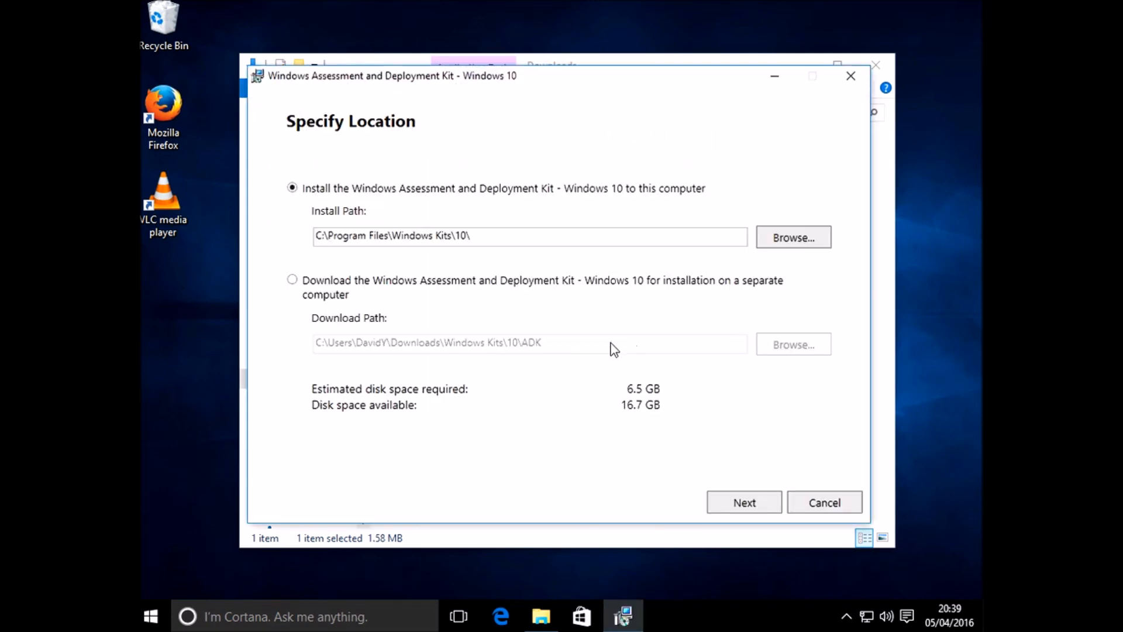
Keep the default install path, decline participation in the Windows Kits privacy program, and accept the license agreement.
left_click(753, 504)
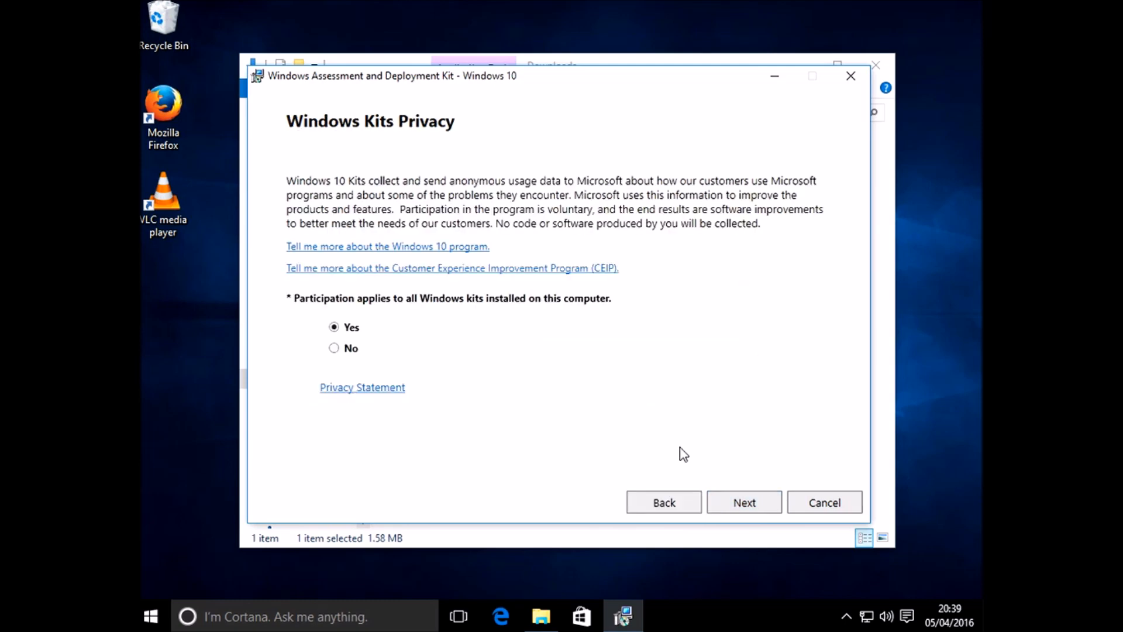
left_click(335, 350)
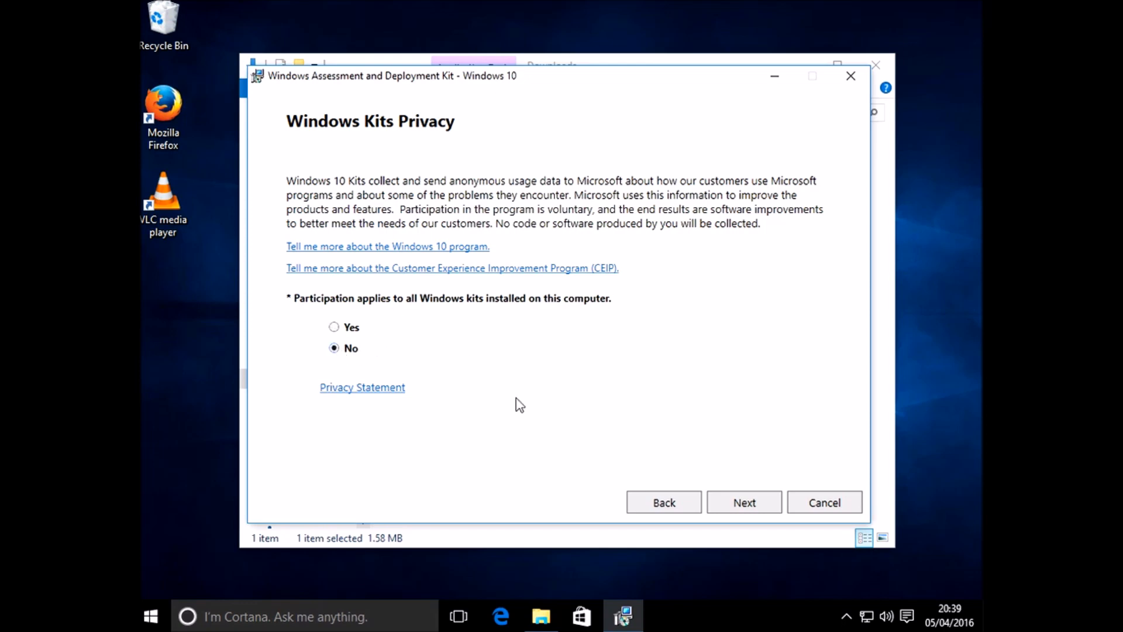
left_click(745, 502)
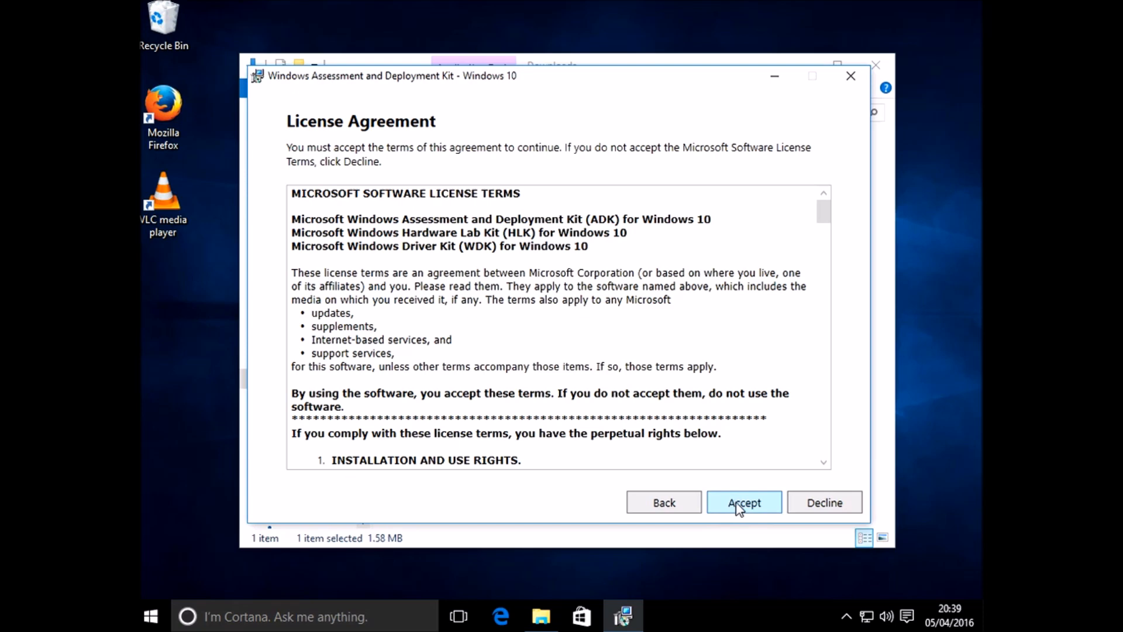
left_click(740, 503)
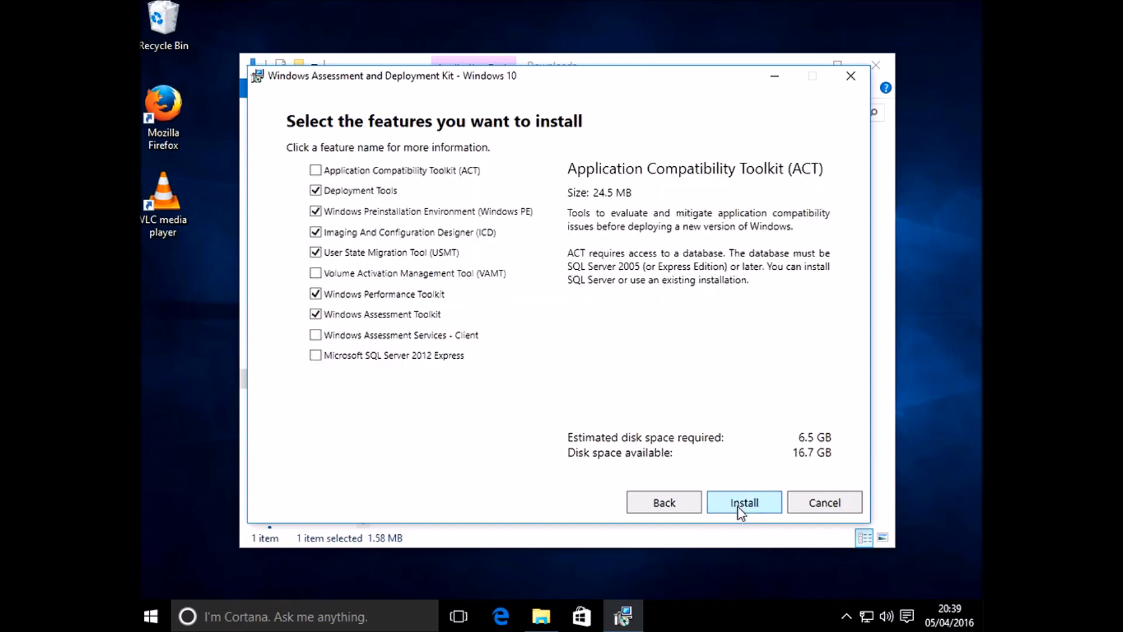
Exclude the Windows Assessment Toolkit and the Windows Performance Toolkit from the ADK features to install.
left_click(315, 314)
left_click(316, 294)
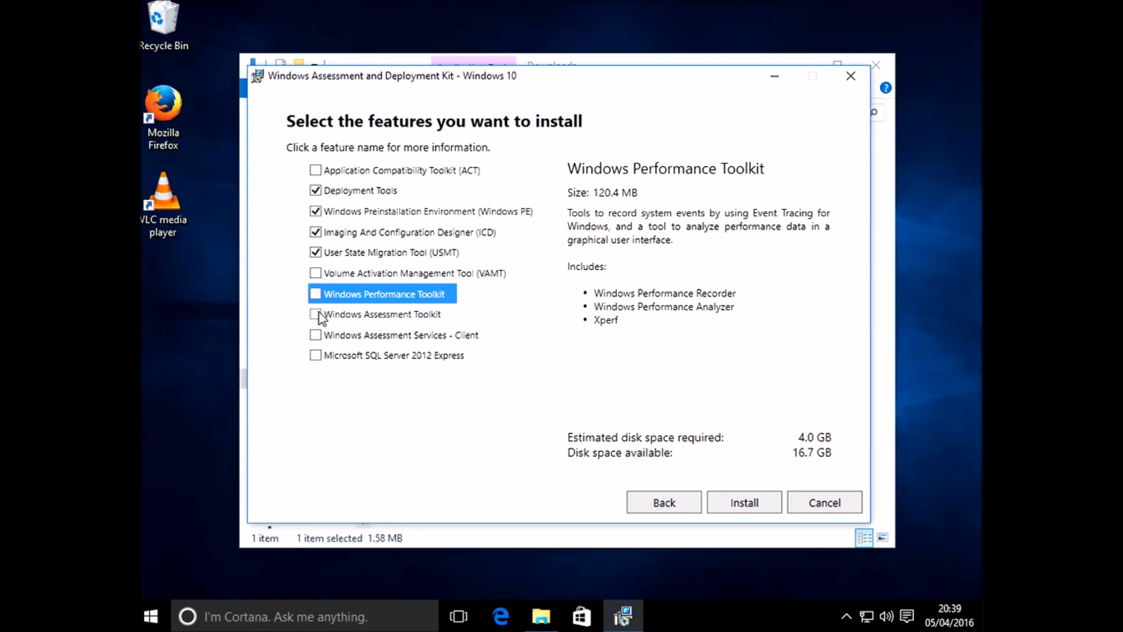
left_click(316, 212)
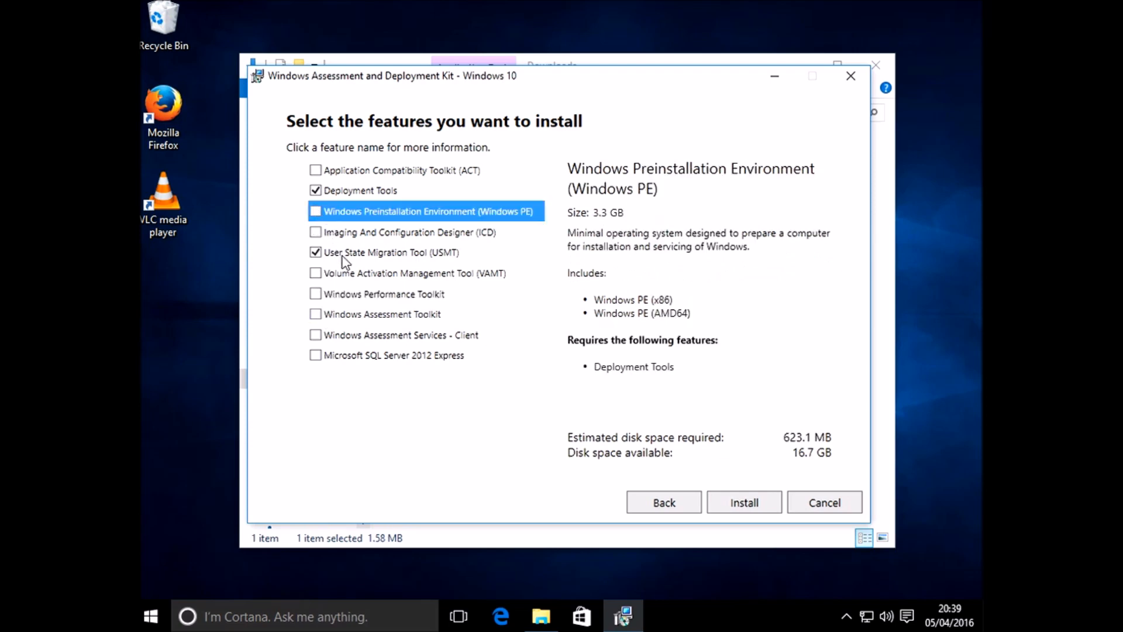
left_click(316, 232)
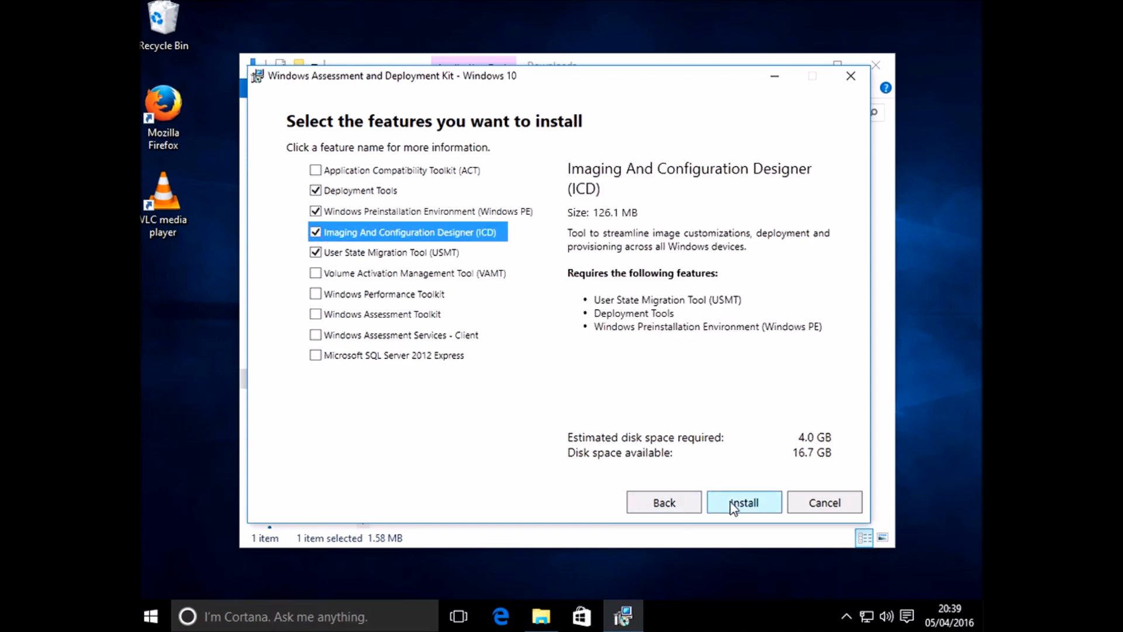
left_click(316, 253)
left_click(316, 232)
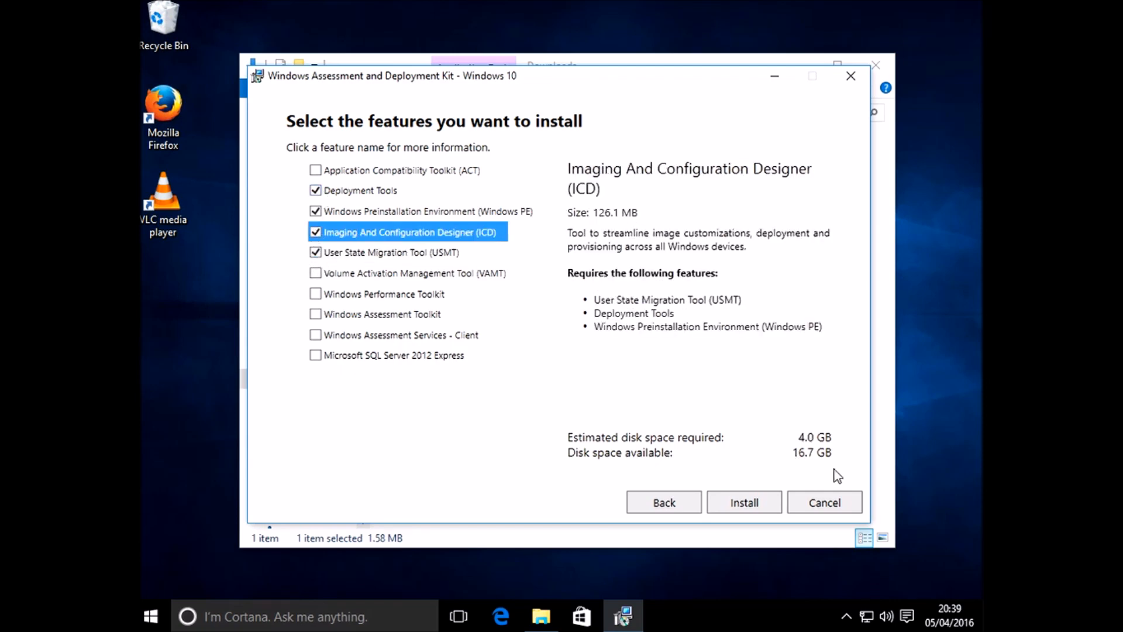
Install the selected ADK features and close the setup program when installation finishes.
left_click(761, 507)
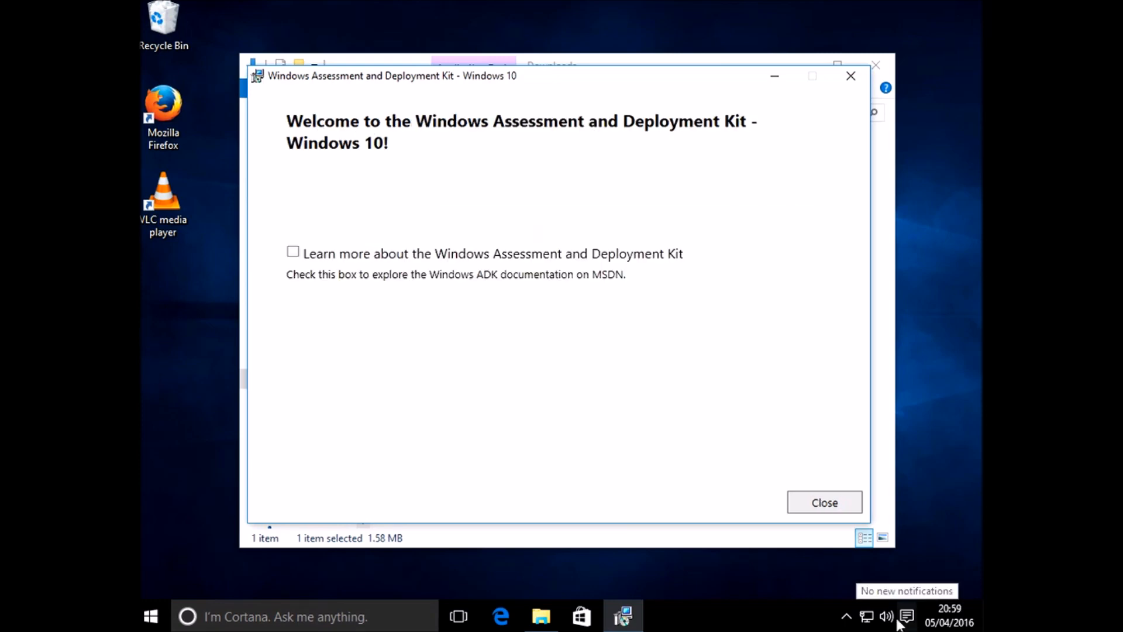
left_click(825, 505)
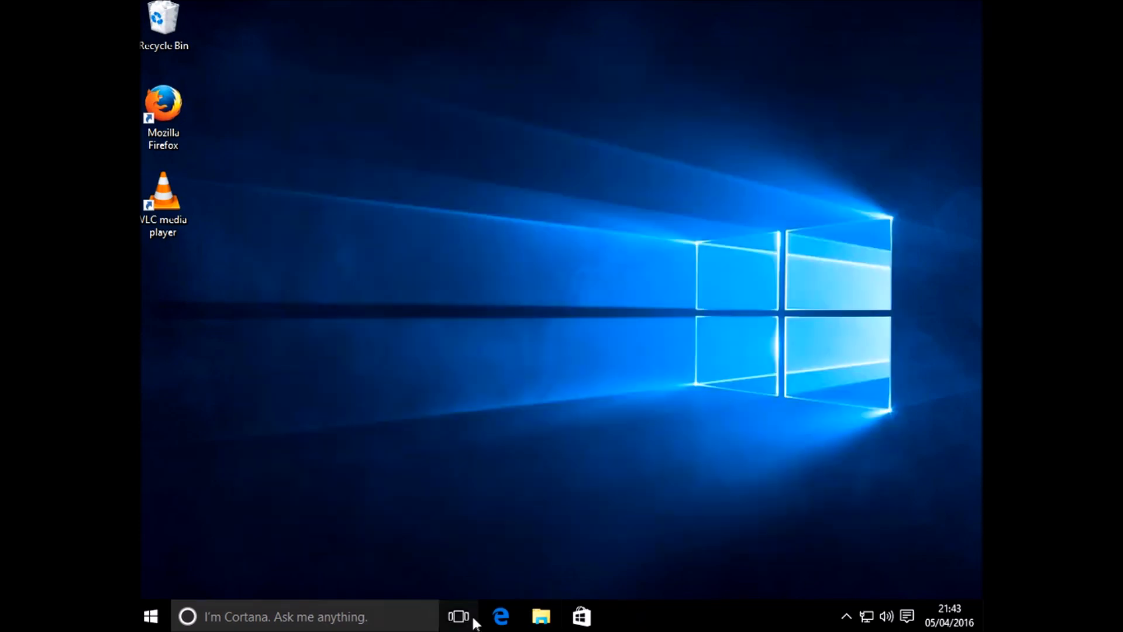
Open Microsoft Edge and go to tenforums.com.
left_click(501, 617)
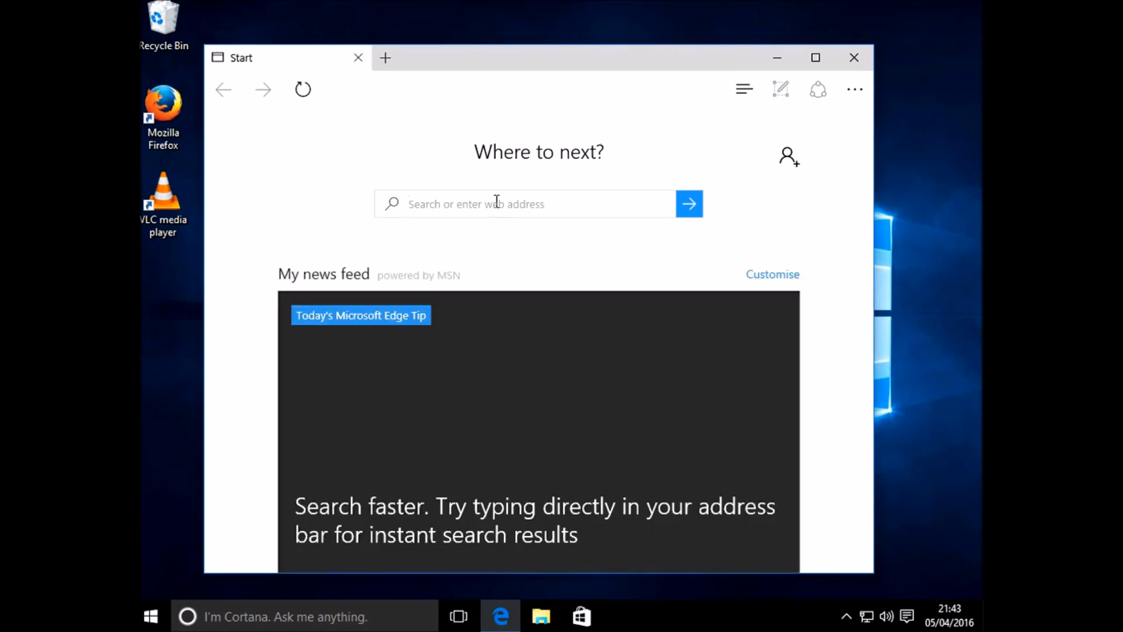
type("tenforums.com")
key("Right")
key("Return")
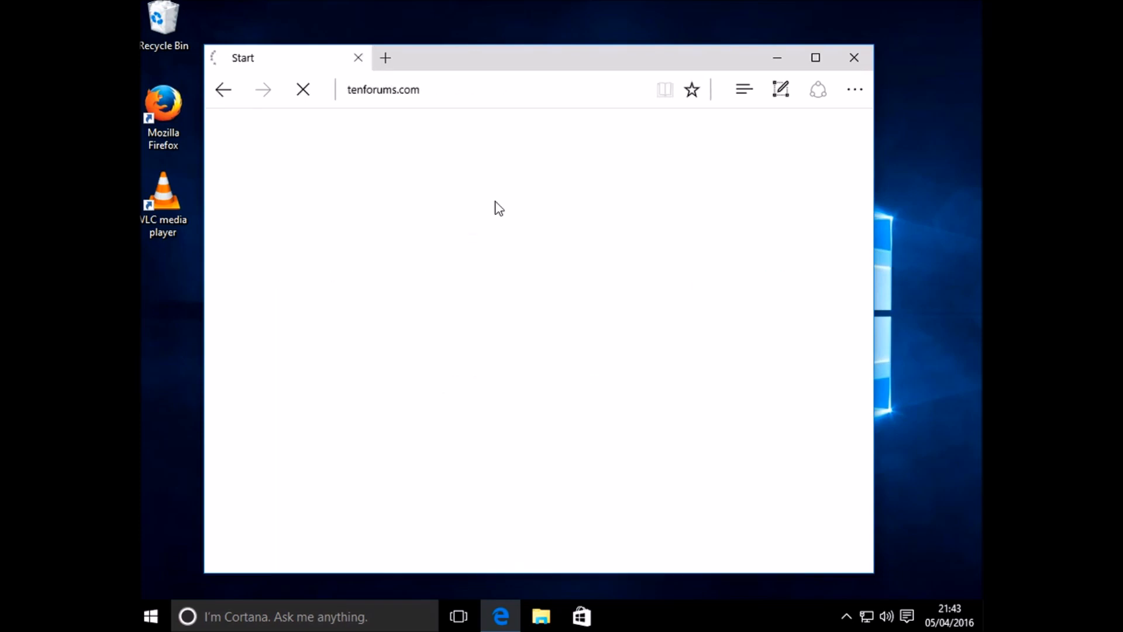
Search the forum for "provisioning package" and open the "Provisioning Package - Create in Windows 10" tutorial at its 32-bit Windows commands.
left_click(723, 193)
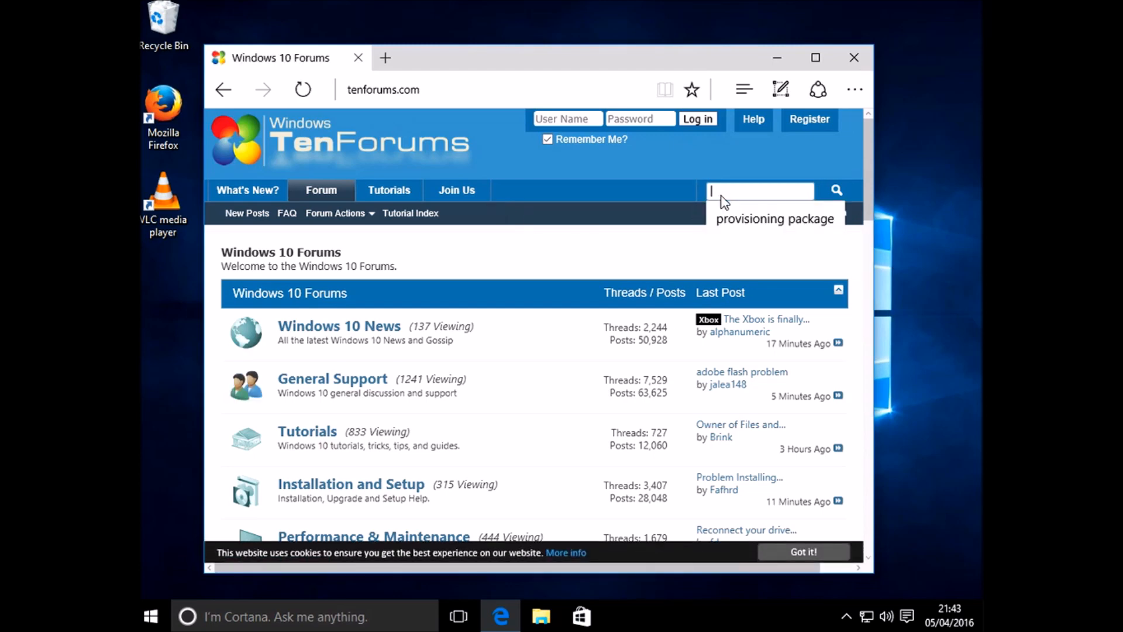
left_click(771, 219)
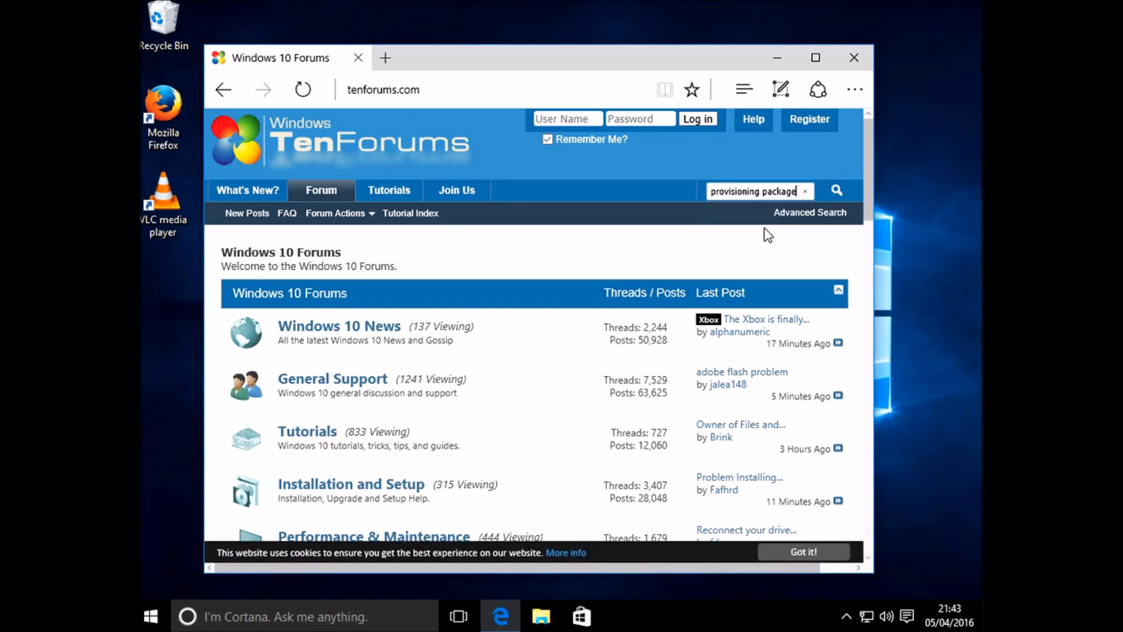
left_click(836, 193)
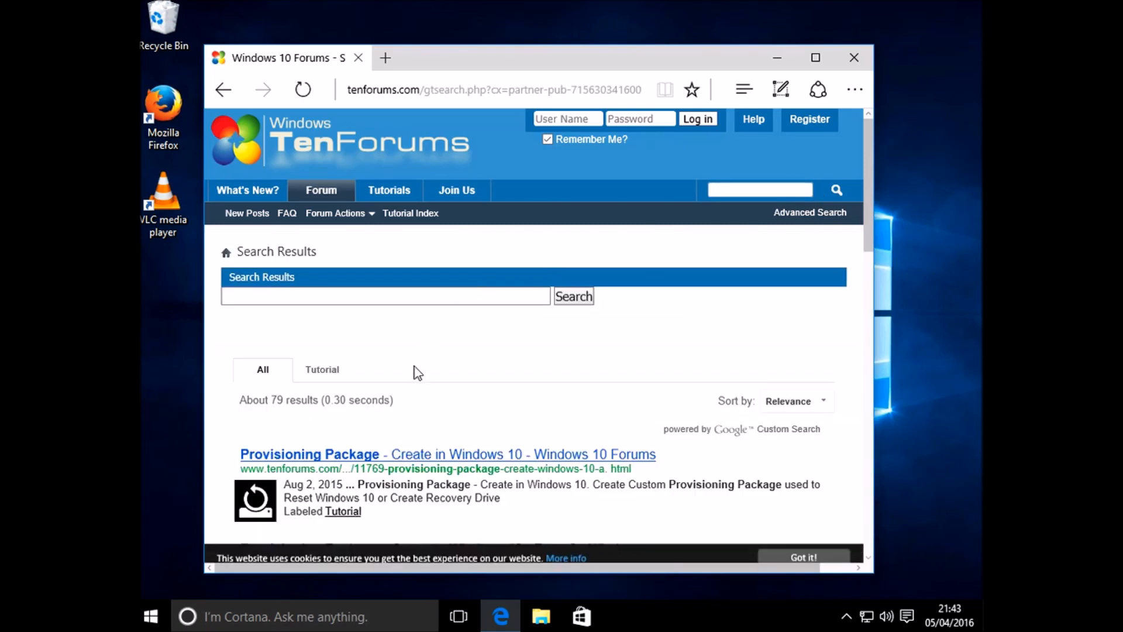
left_click(401, 457)
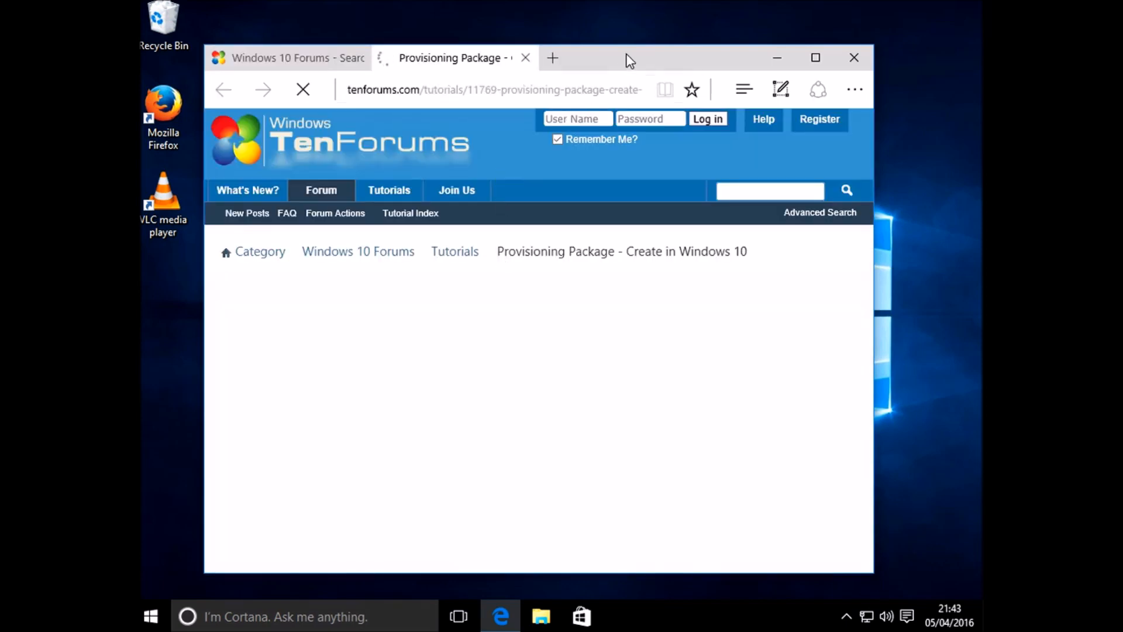
left_click_drag(626, 54, 612, 11)
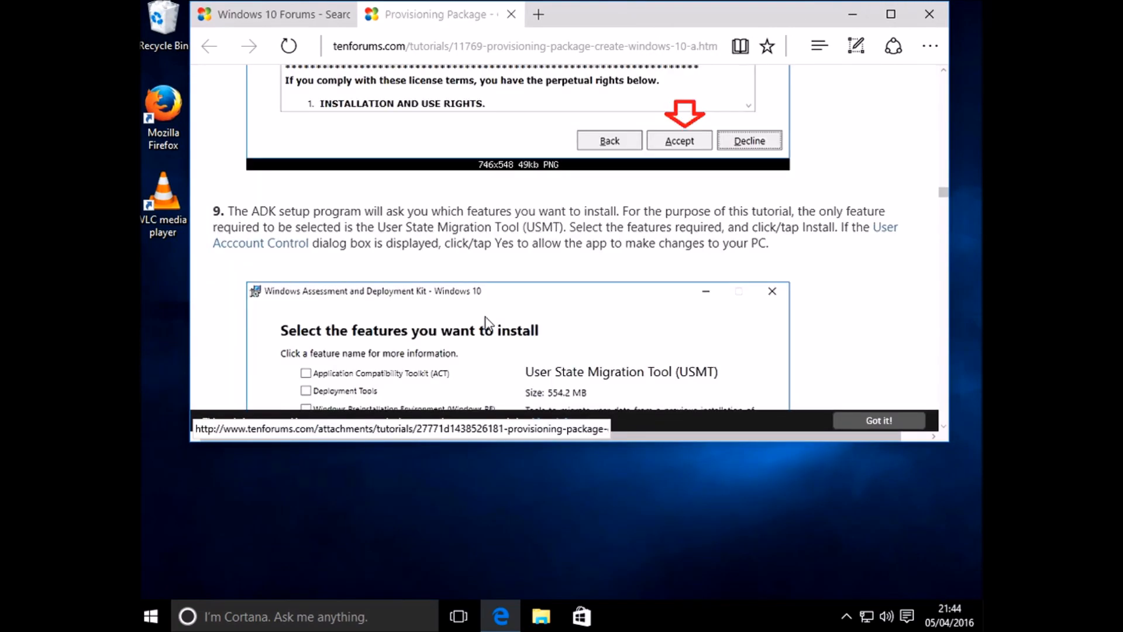
scroll(481, 331, "down", 20)
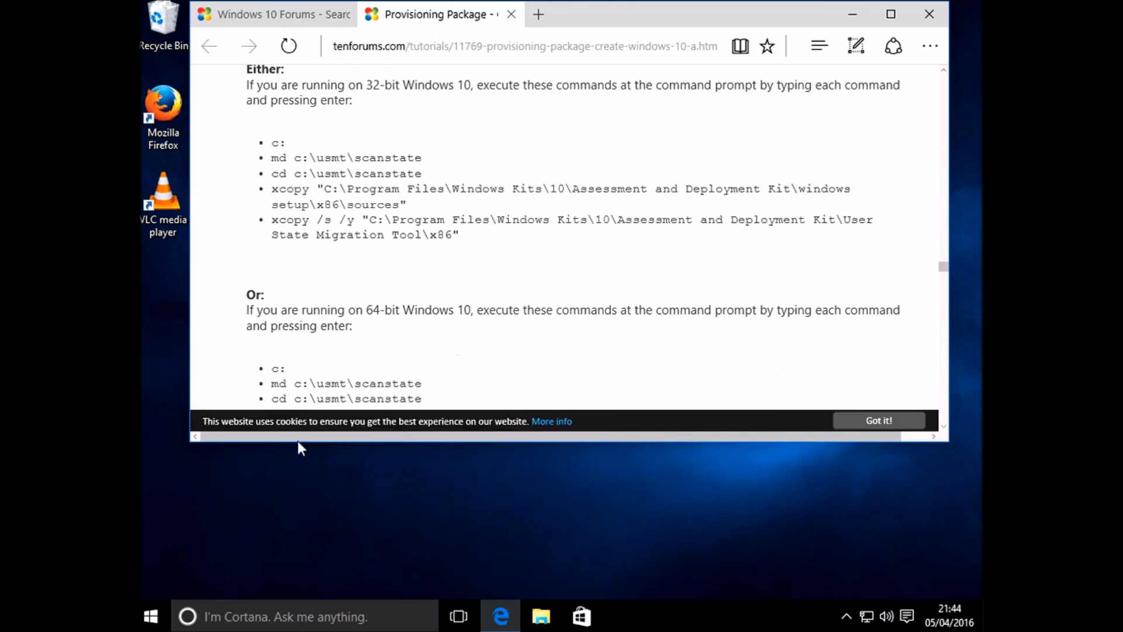
Open an administrator Command Prompt, allow it to make changes, and place its window below the tutorial's 32-bit commands.
right_click(154, 615)
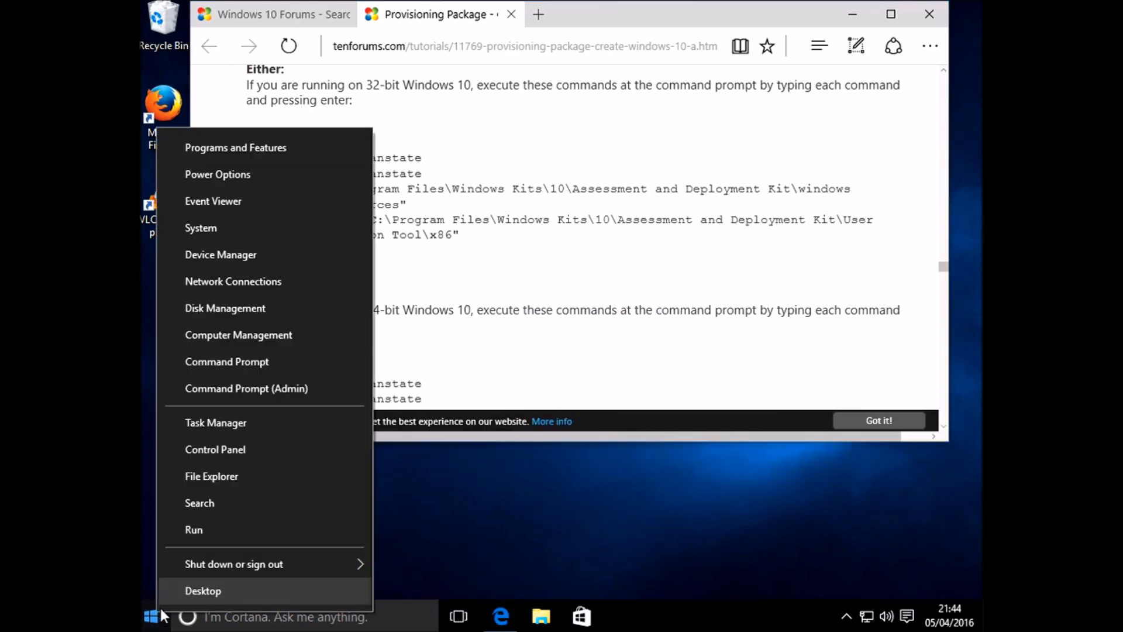
left_click(223, 391)
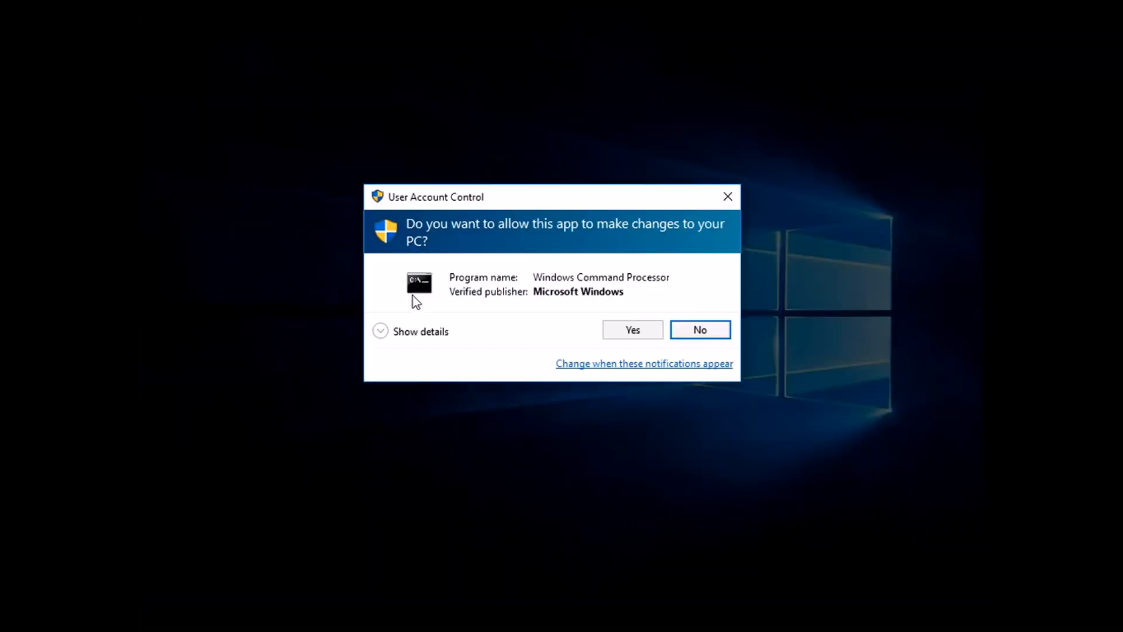
left_click(629, 330)
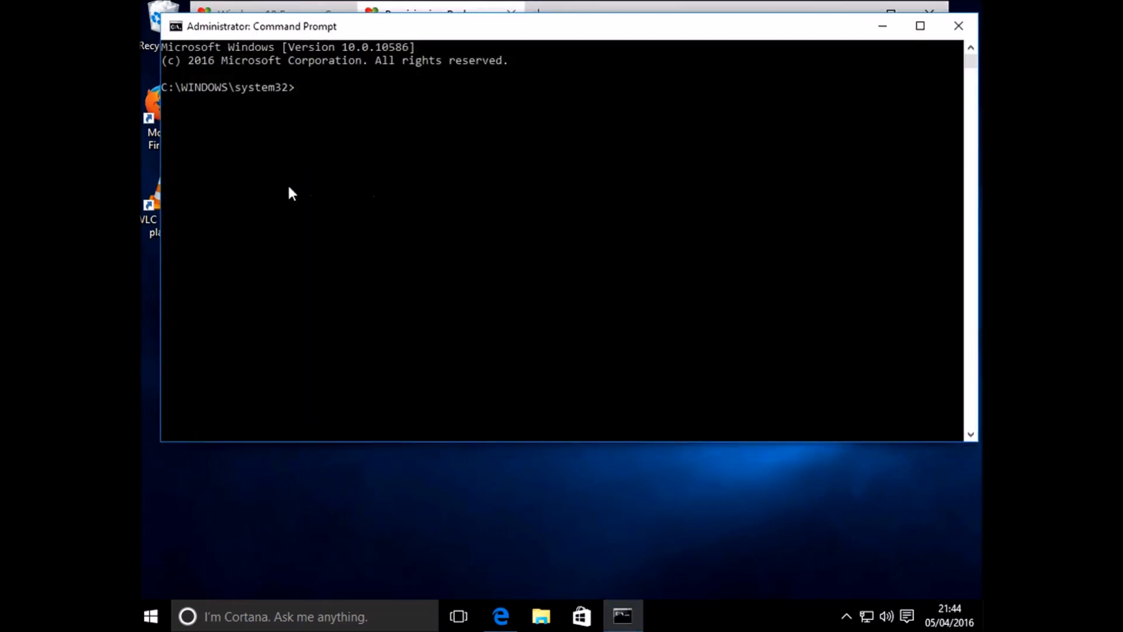
left_click_drag(382, 13, 404, 379)
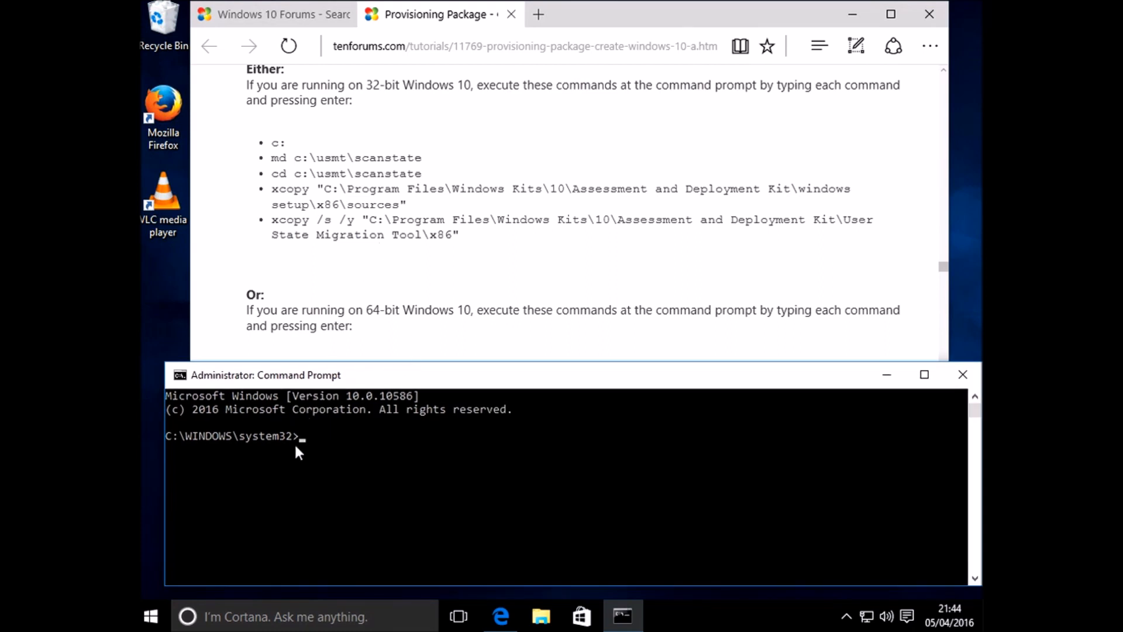
Switch Command Prompt to drive e: and create the folder e:\usmt\scanstate with md.
key("Return")
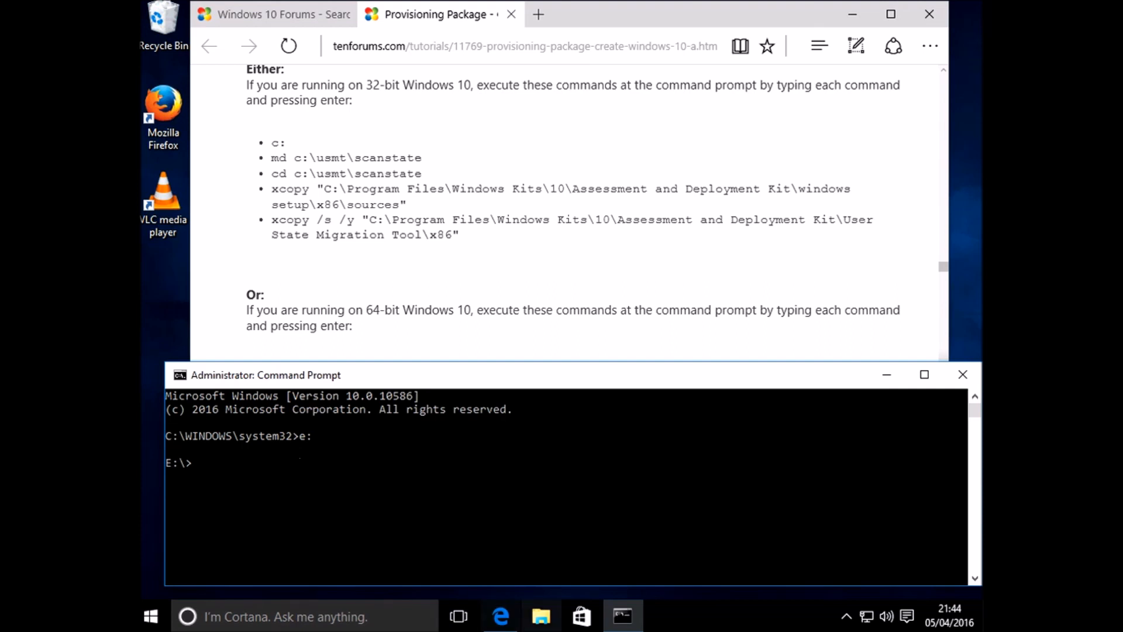
left_click(335, 491)
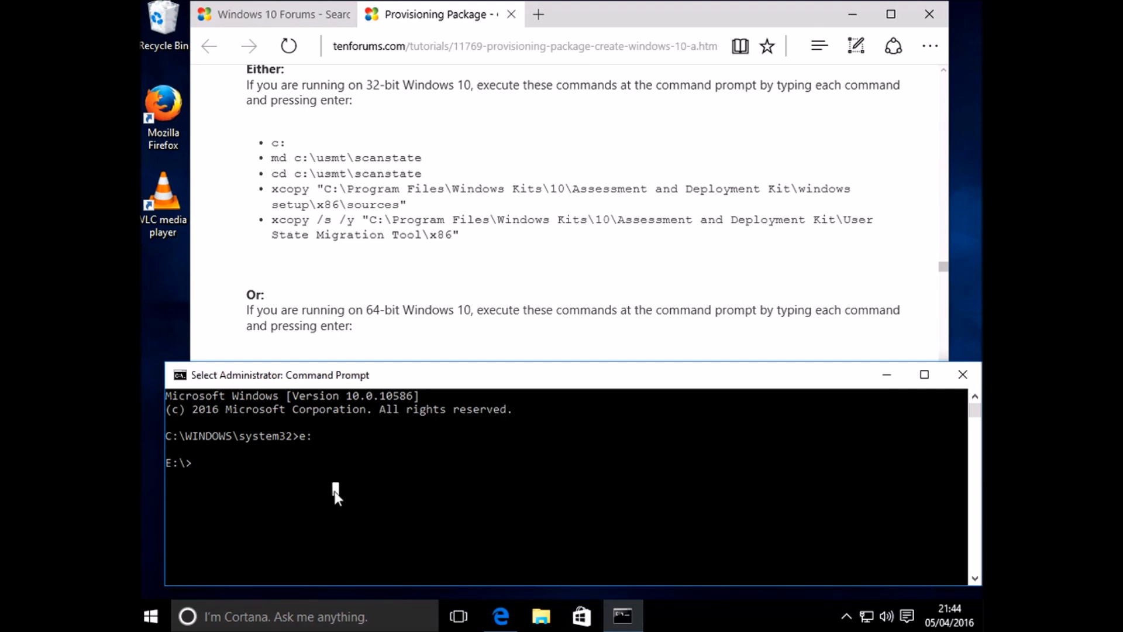
type("md ")
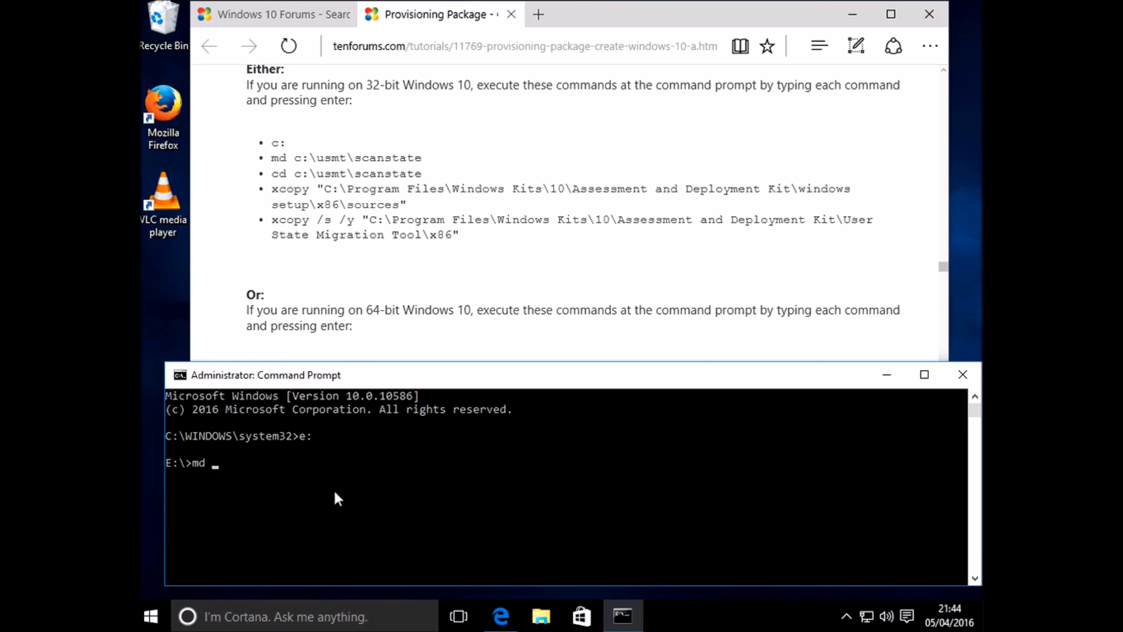
type("e:\\usmt\\scanstate")
key("Return")
Reuse the previous command as "cd e:\usmt\scanstate" to change into the new folder.
key("Up")
key("Home")
key("Delete")
type("c")
key("Return")
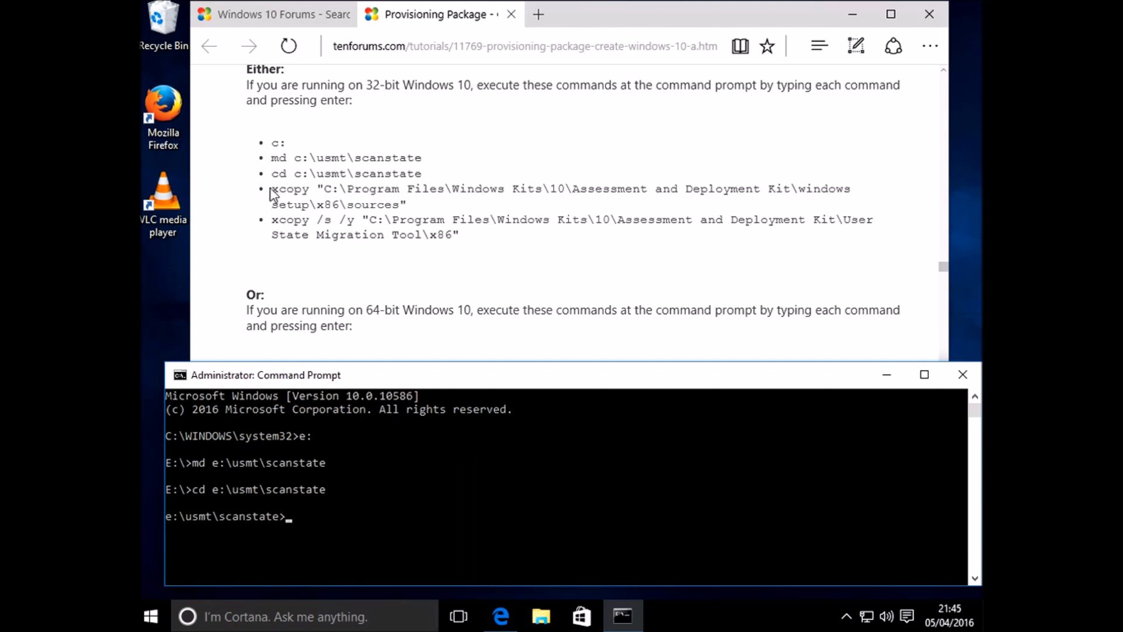
Copy the tutorial's 32-bit xcopy command for windows setup\x86\sources and run it in Command Prompt from e:\usmt\scanstate.
left_click_drag(271, 193, 410, 210)
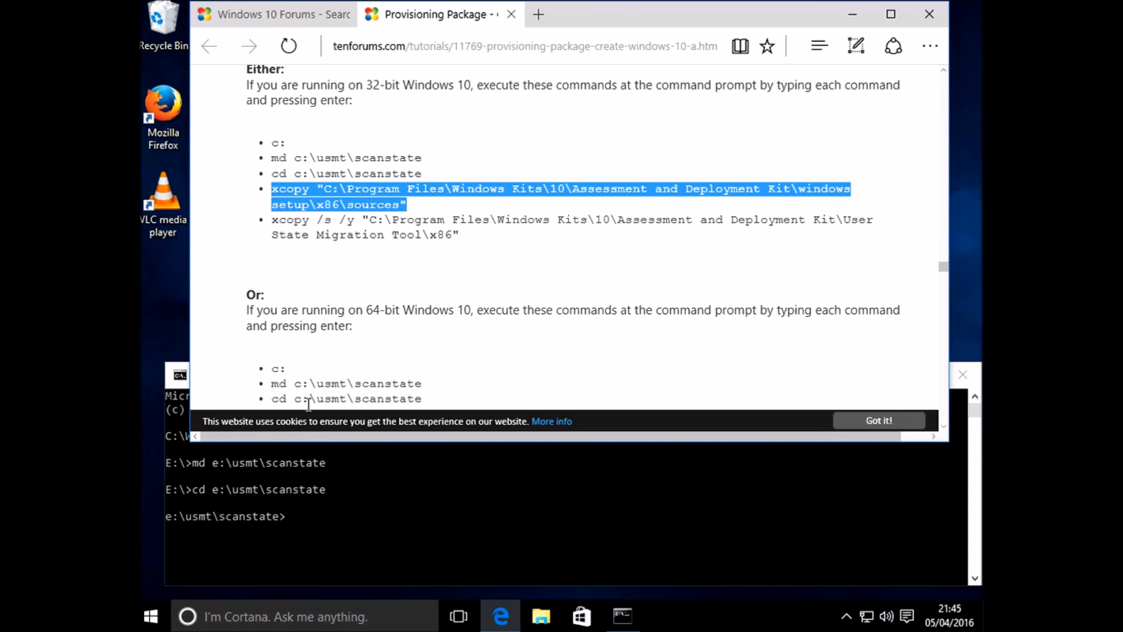
left_click(310, 516)
type("xcopy \"C:\\Program Files\\Windows Kits\\10\\Assessment and Deployment Kit\\windows setup\\x86\\sources\"")
key("Return")
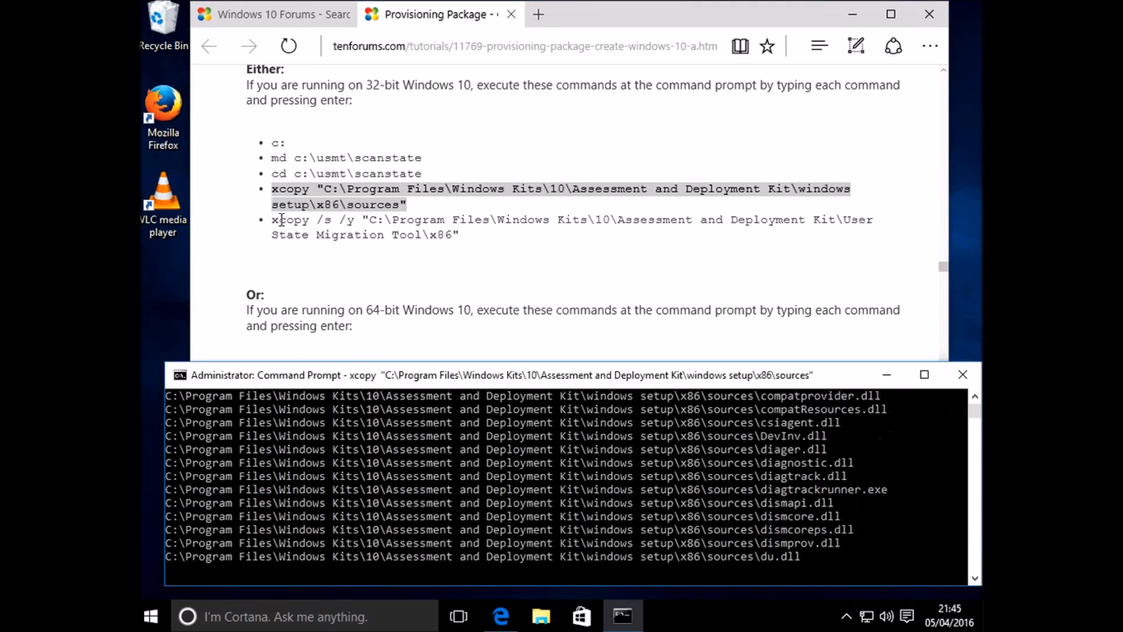
Copy the tutorial's 32-bit xcopy /s /y command for User State Migration Tool\x86 and run it in Command Prompt.
left_click(273, 218)
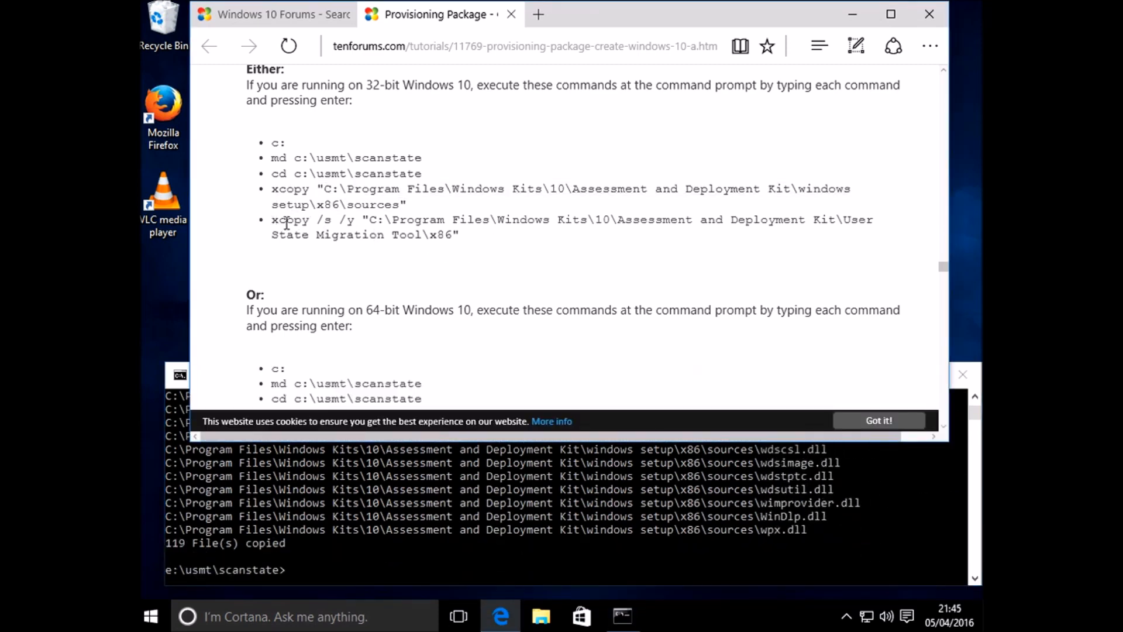
left_click_drag(276, 217, 460, 231)
key("ctrl+c")
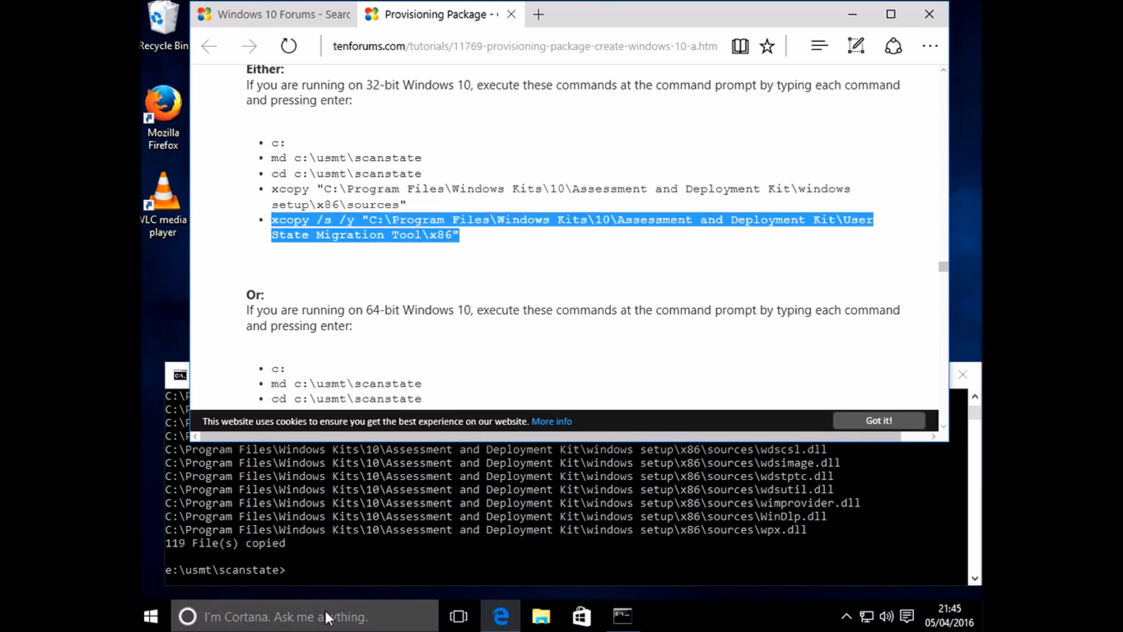
left_click(318, 579)
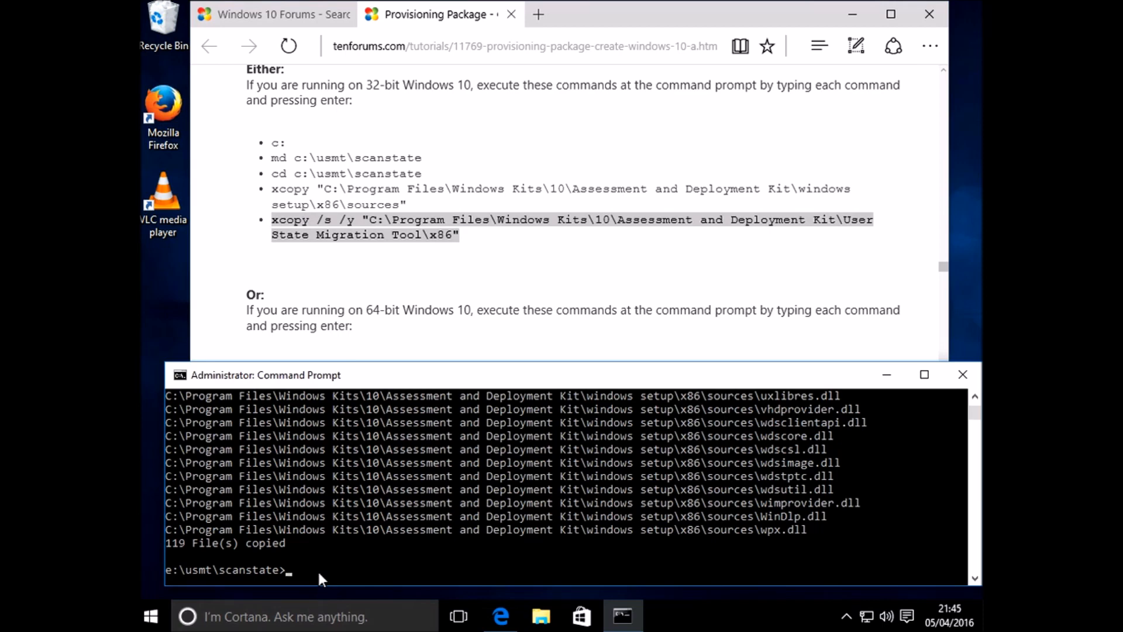
key("ctrl+v")
key("Return")
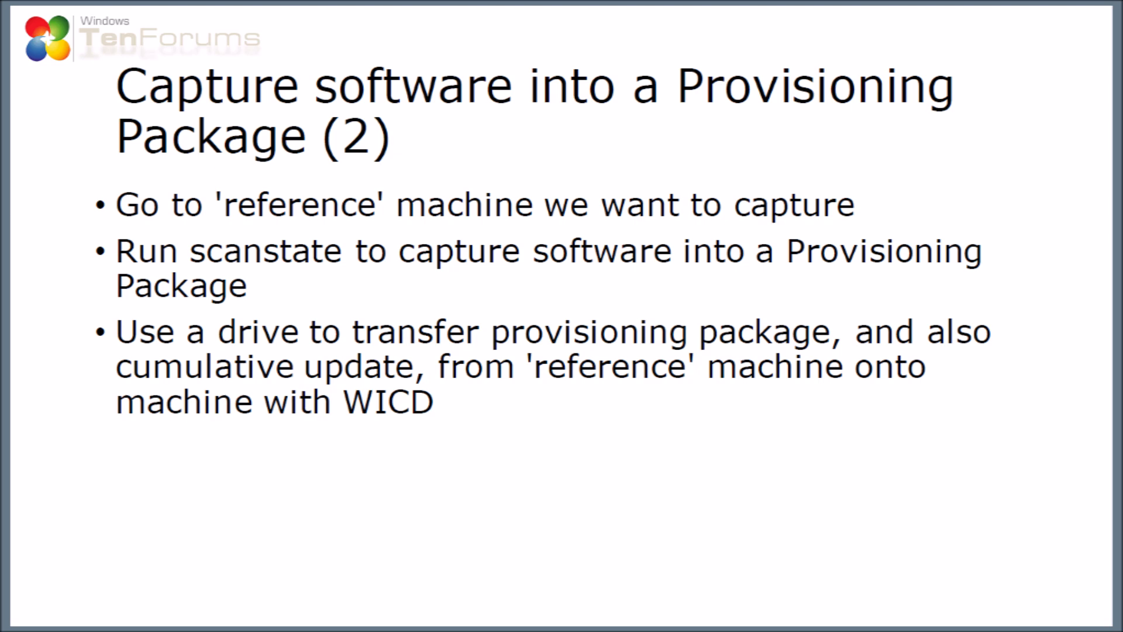
On the reference machine, run "scanstate.exe /apps /ppkg c:\recovery\customizations\usmt.ppkg /o /v:13 /l:e:\usmt\scanstate.log" in Command Prompt.
type("scanstate.exe /apps /ppkg c:\\recover")
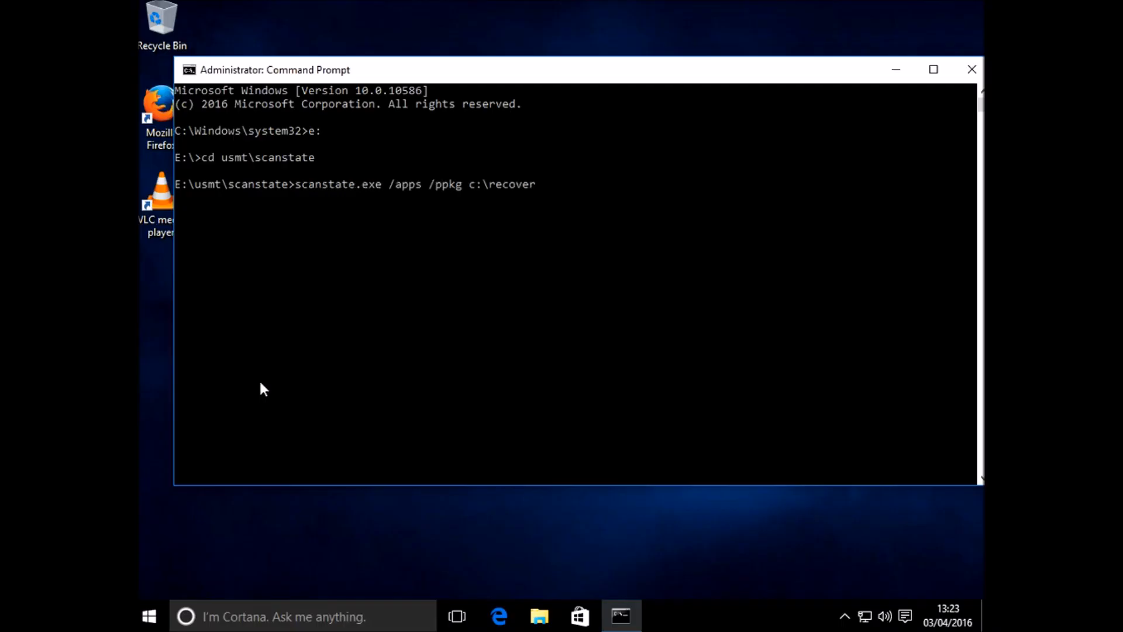
type("y\\customizations")
key("Left")
key("Left")
key("Left")
key("Left")
key("Left")
key("Left")
key("Left")
key("Left")
key("Left")
key("Left")
type("t")
key("End")
type("\\usmt.ppkg /o")
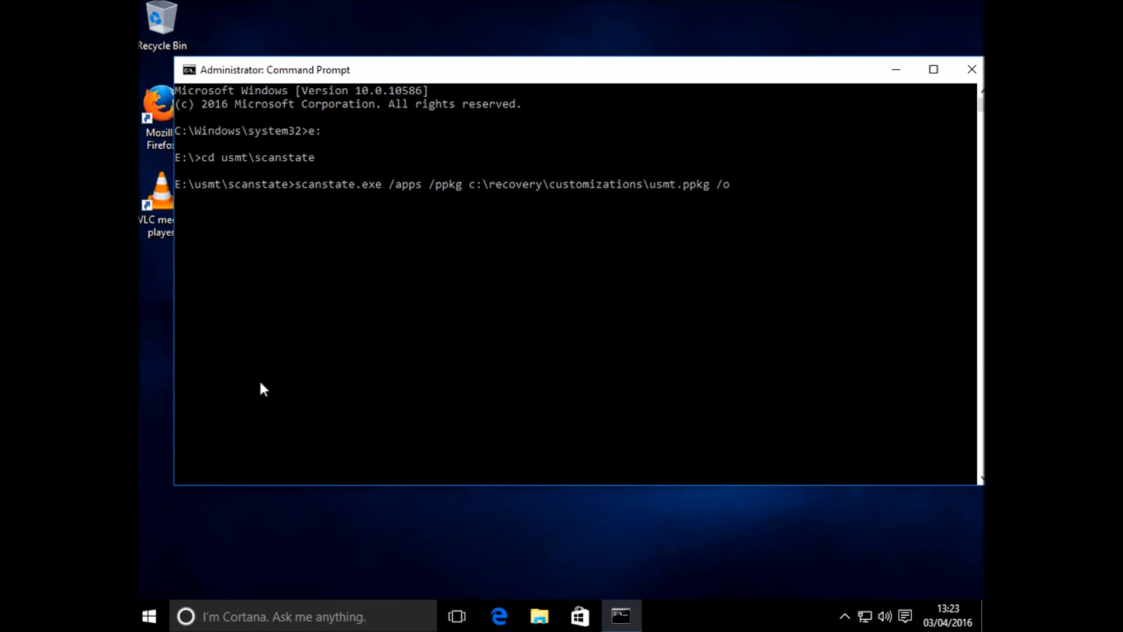
type(" /v:13 /l:e:\\usmt\\scanstate.log")
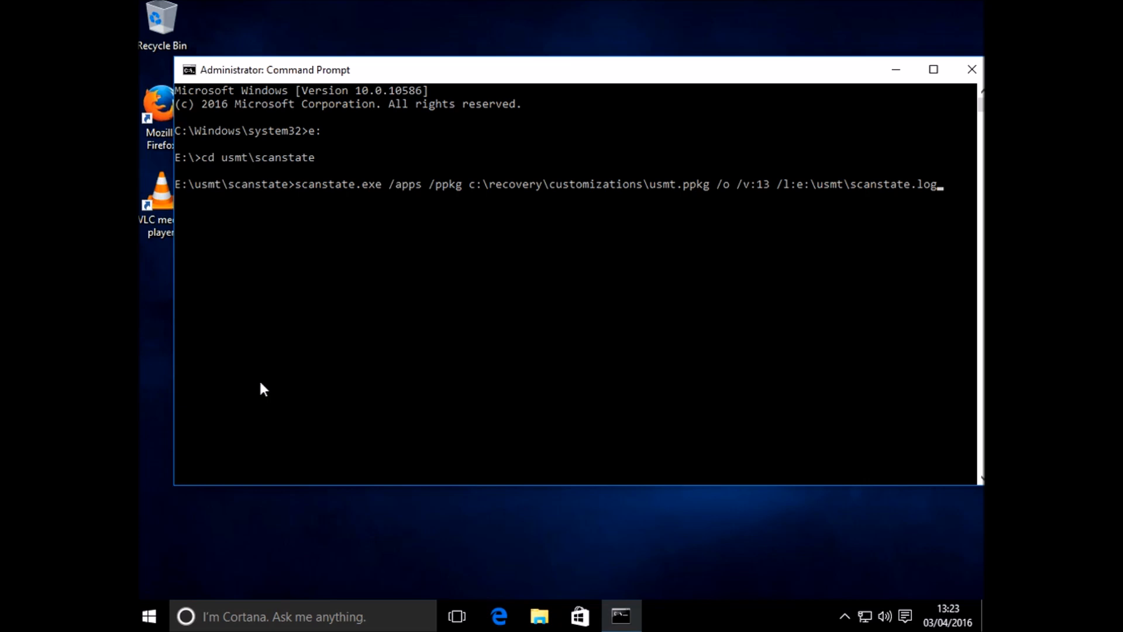
key("Return")
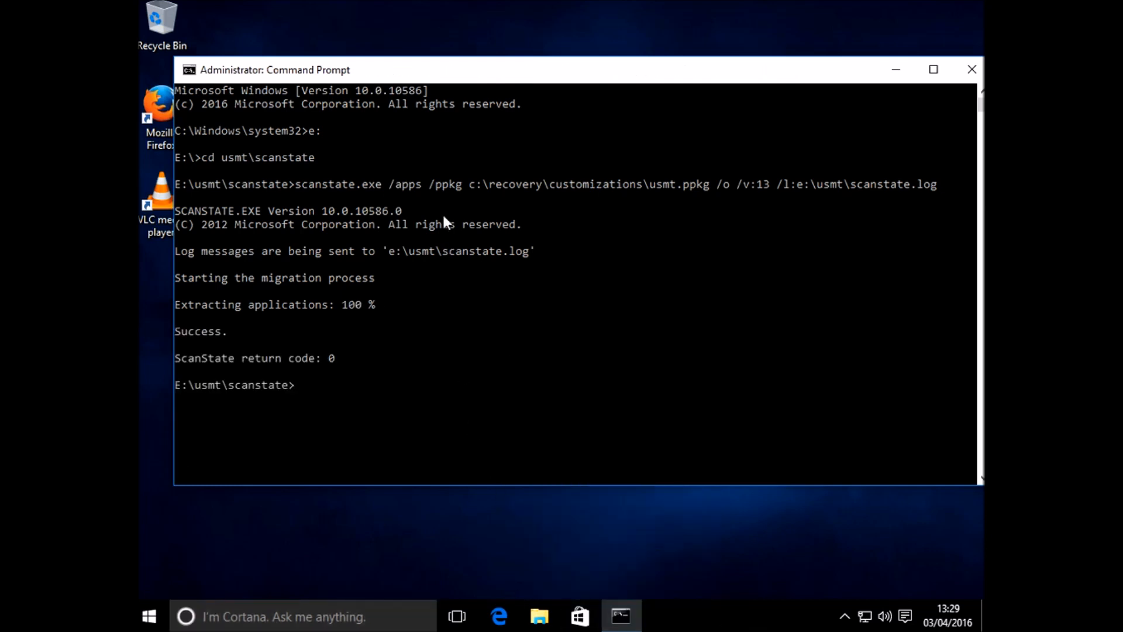
Copy the captured provisioning package to the external drive with "copy c:\recovery\customizations\*.ppkg e:\KeepPPKG".
type("copy c:\\recovery\\customizations\\*.pp")
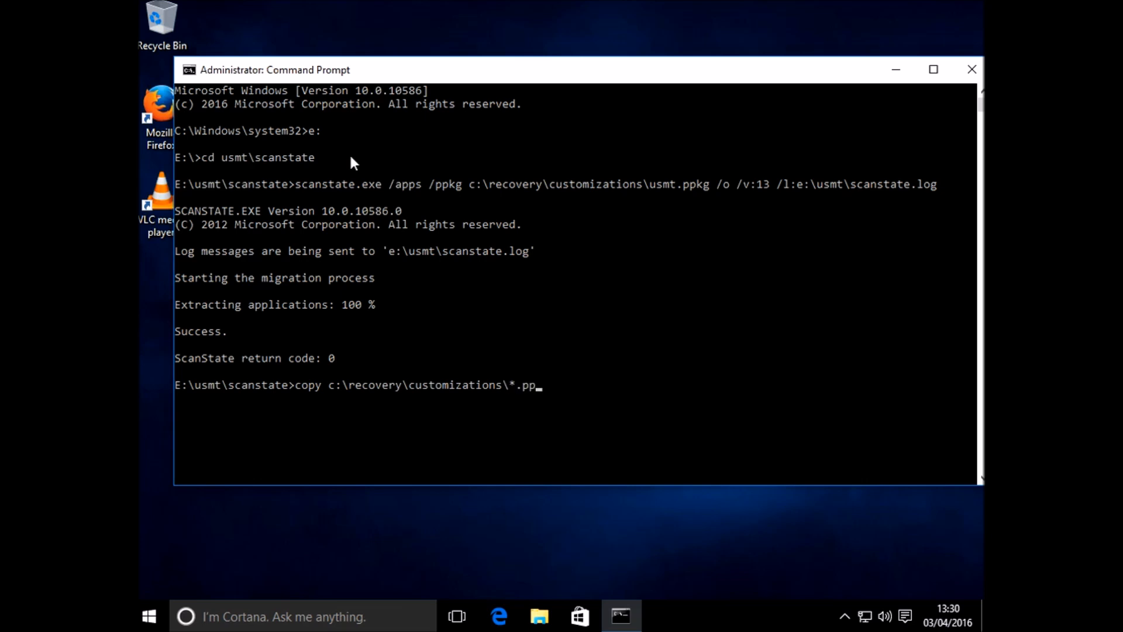
type("kg e:\\KeepPPKG")
key("Return")
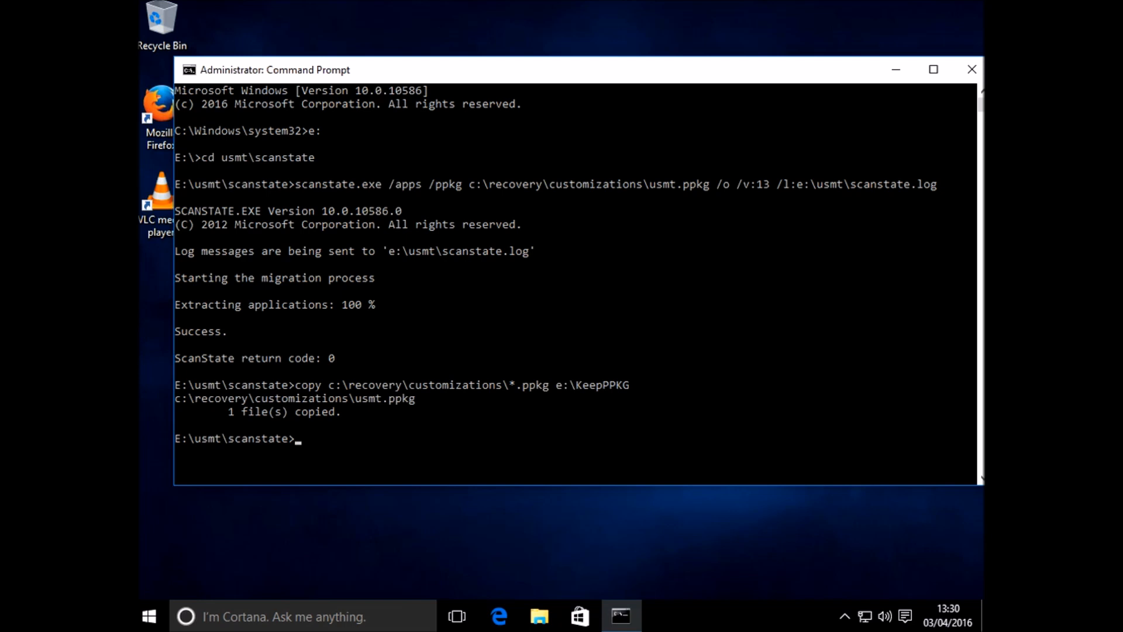
Close Command Prompt with exit and shut down the reference machine.
type("exit")
key("Return")
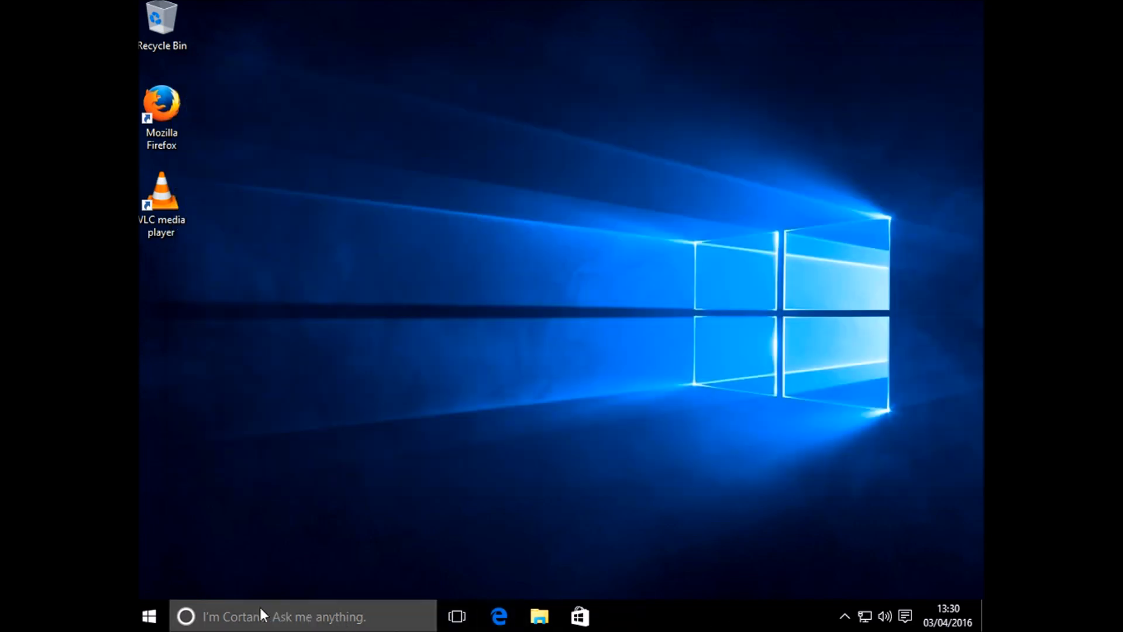
left_click(153, 620)
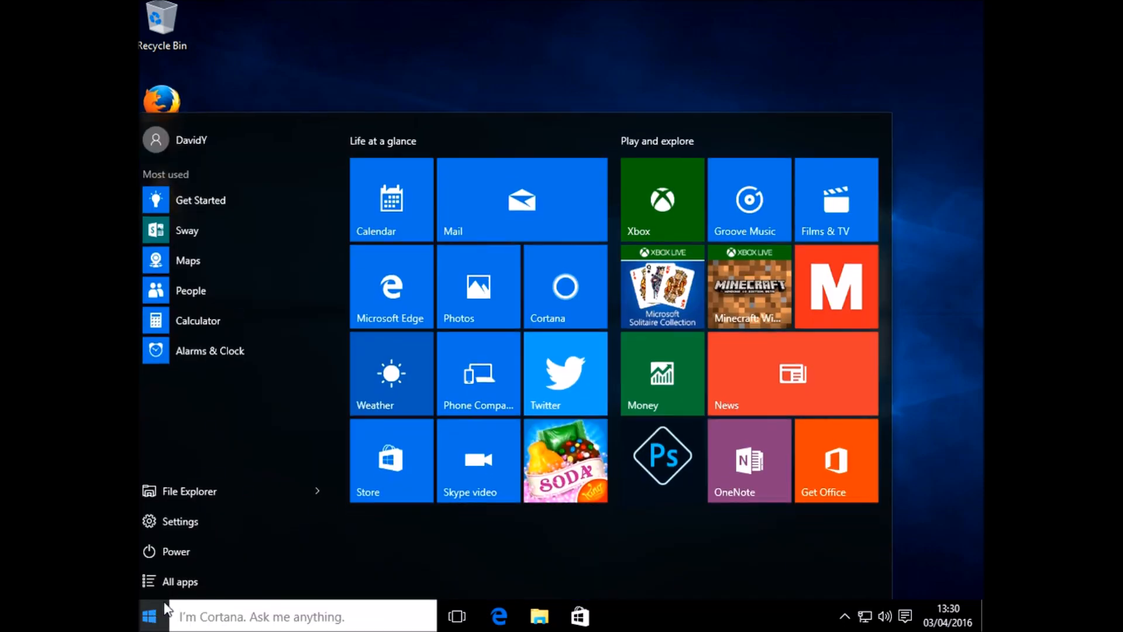
left_click(180, 551)
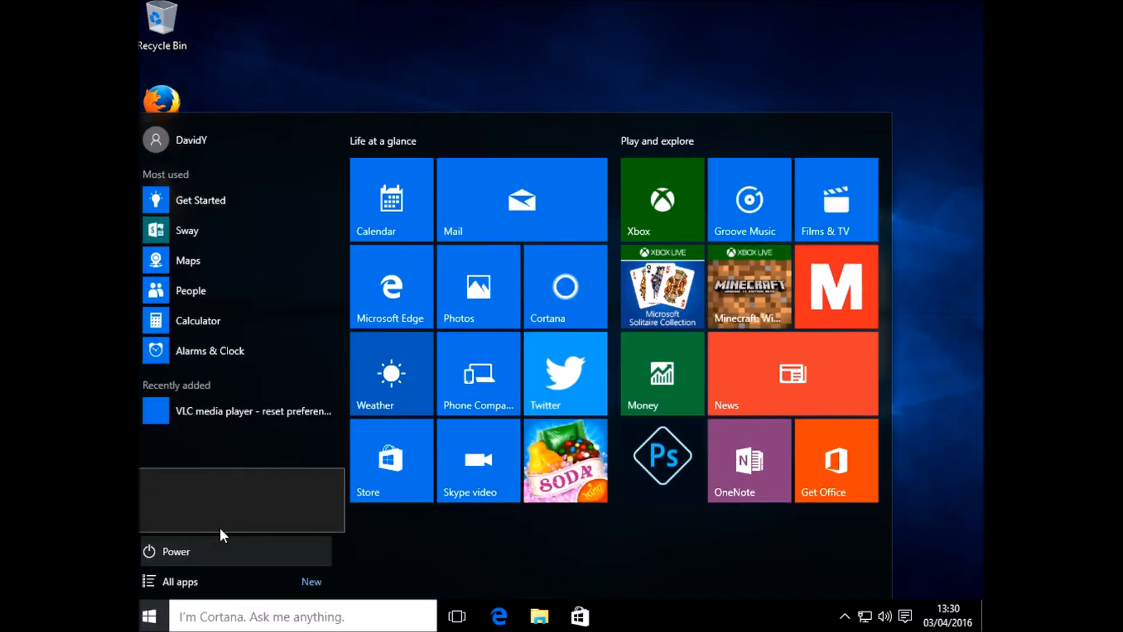
left_click(162, 485)
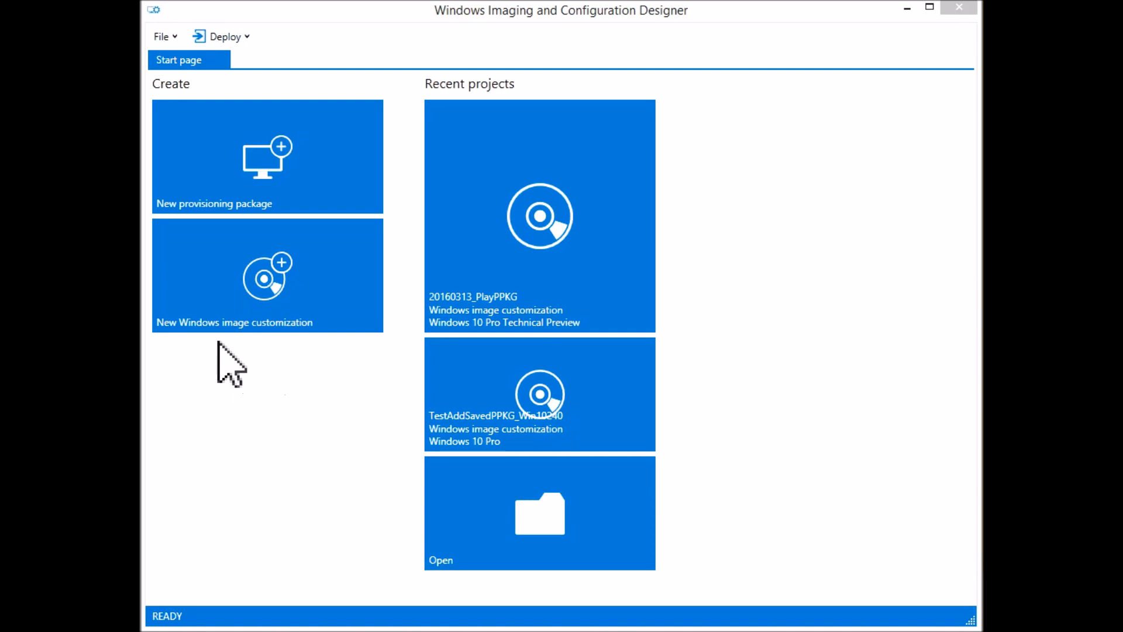
In Windows Imaging and Configuration Designer, start a Windows image customization project named 20160403_Win10Pro, based on a WIM file.
left_click(225, 302)
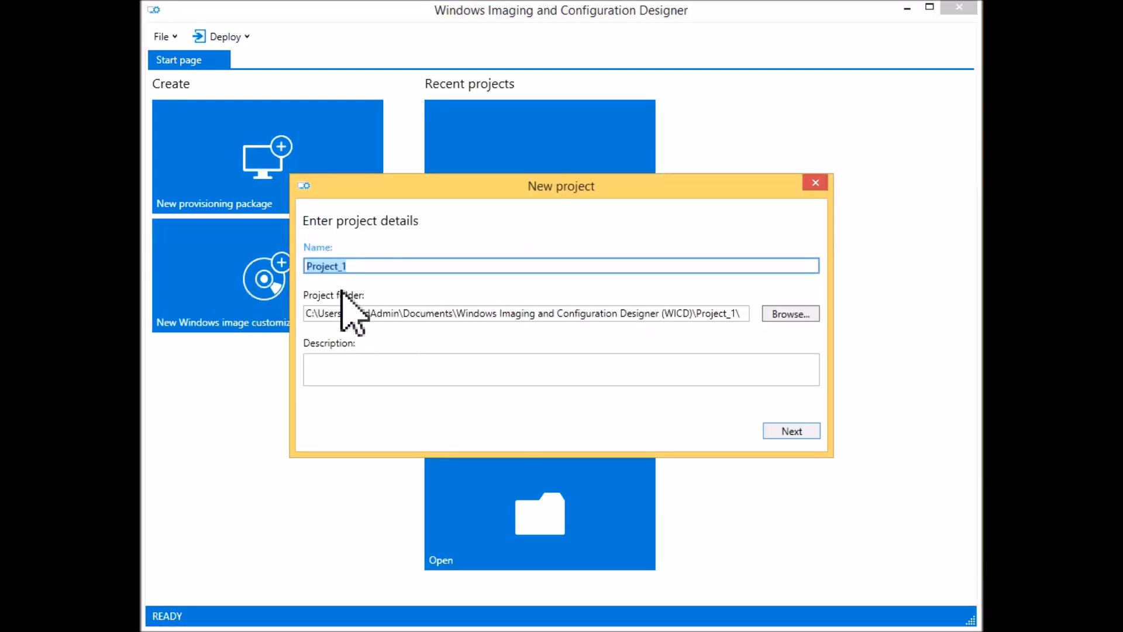
type("201")
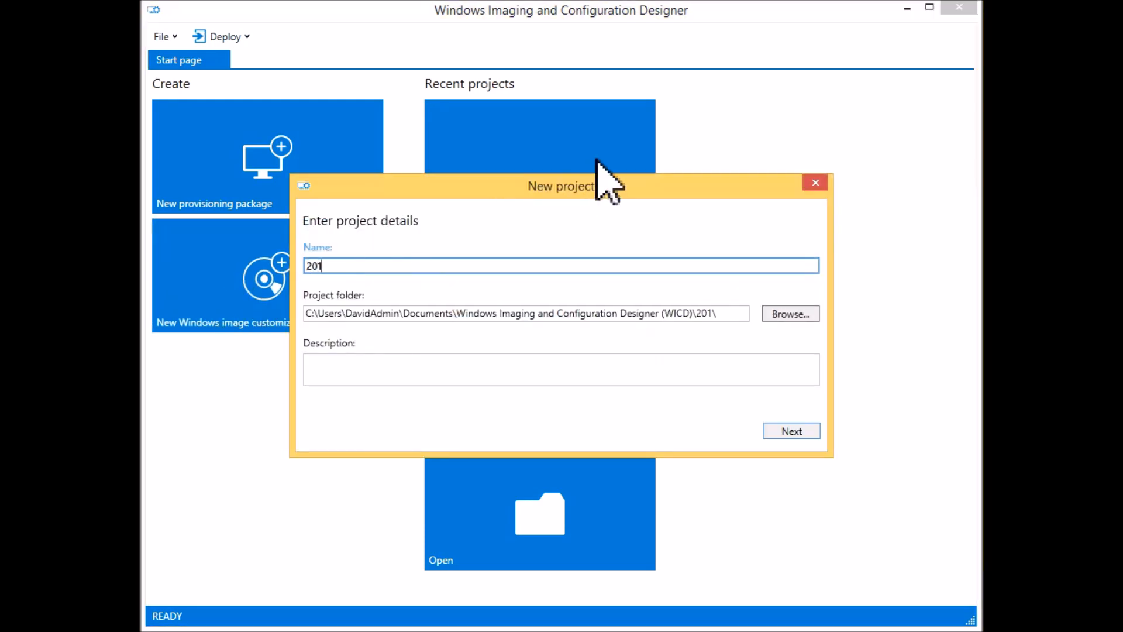
type("60403_Win10")
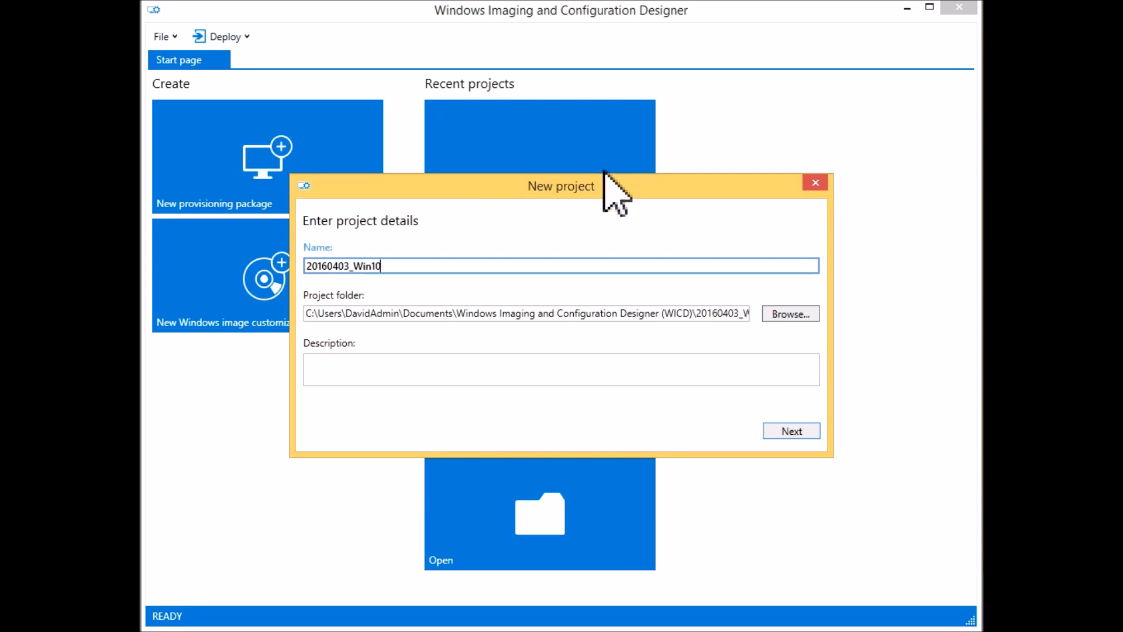
type("Pro")
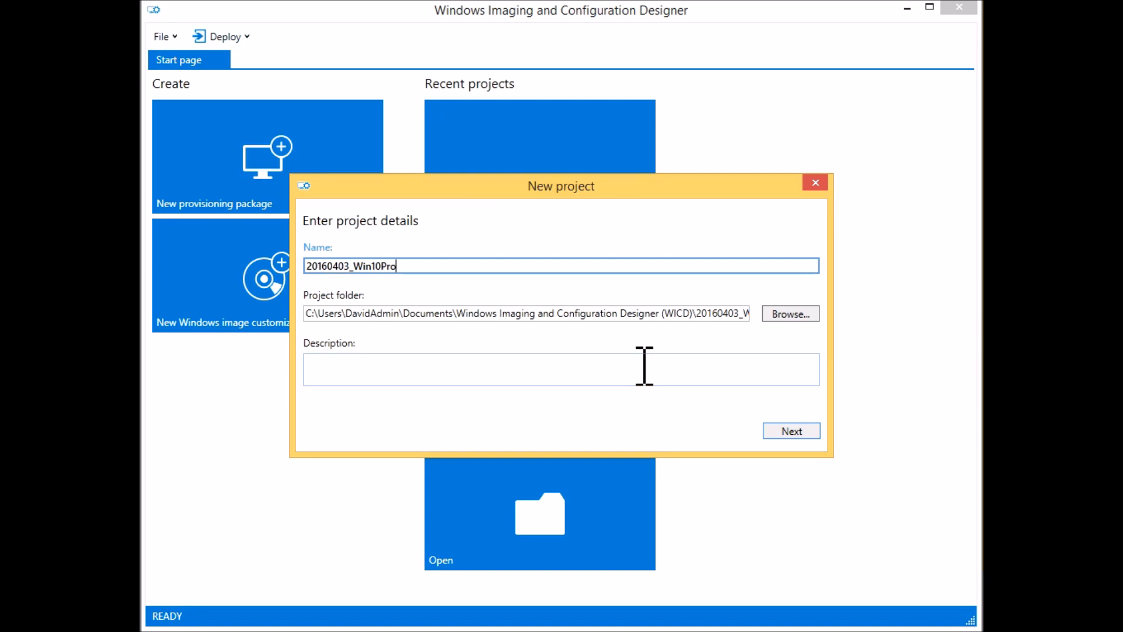
left_click(784, 432)
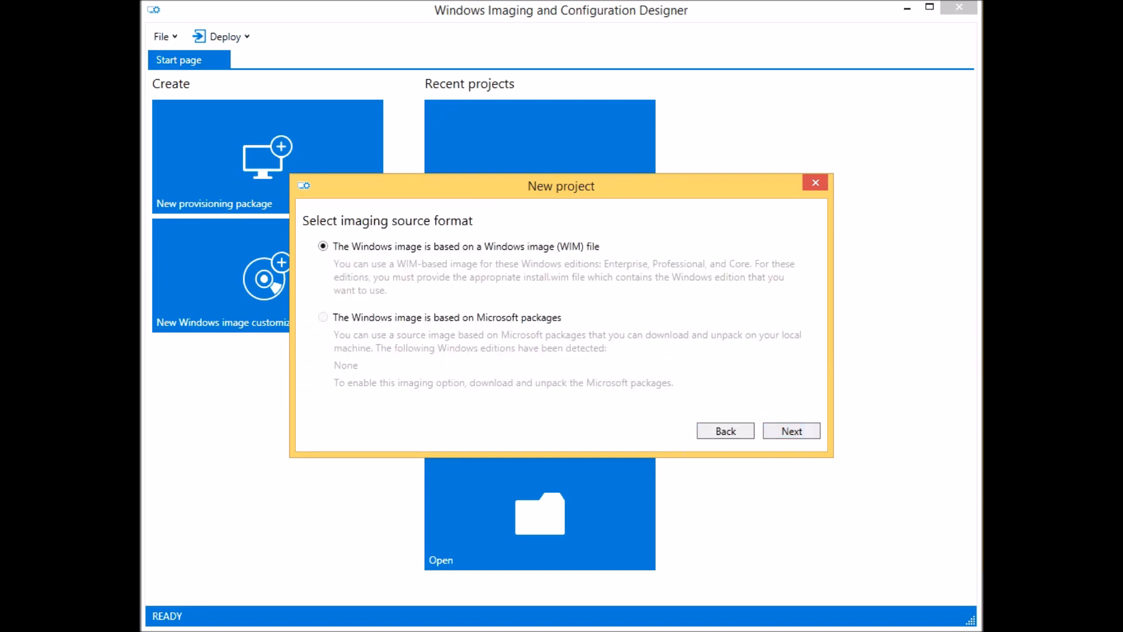
left_click(795, 433)
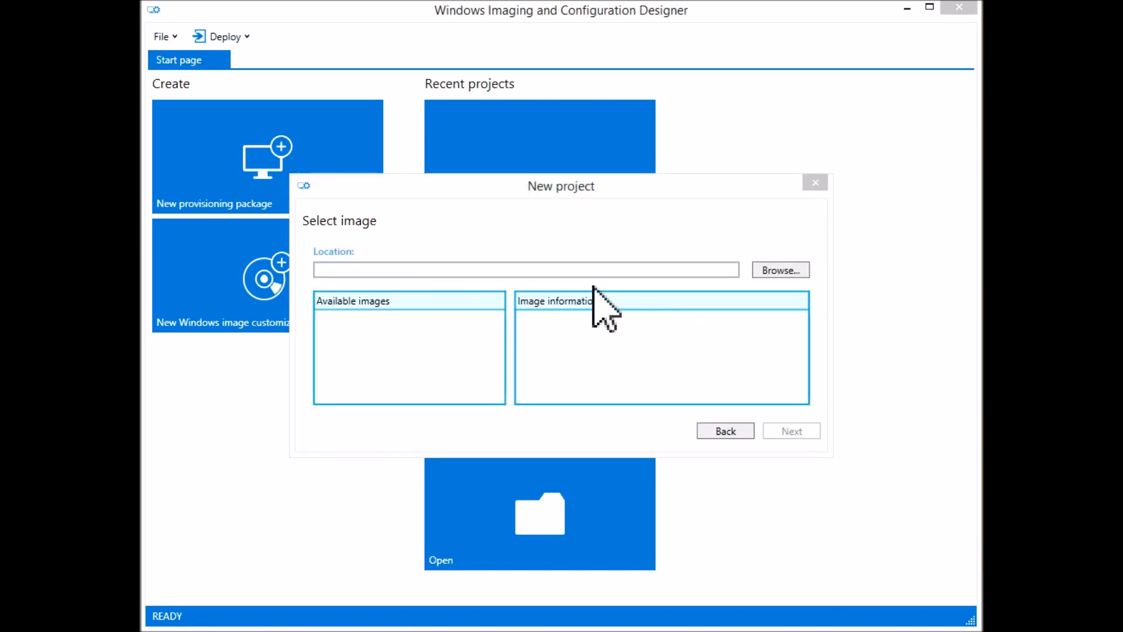
Set the image location to D:\Updates\Microsoft\Windows10\201511_Update_ISOs_EngIntl_V2\WIM32bit\install.wim and choose Windows 10 Pro Technical Preview.
left_click(560, 268)
type("D:\\Updates\\Microsoft\\Windows10\\201511_Update_ISOs_EngIntl_V2\\WIM32bit\\install.wim")
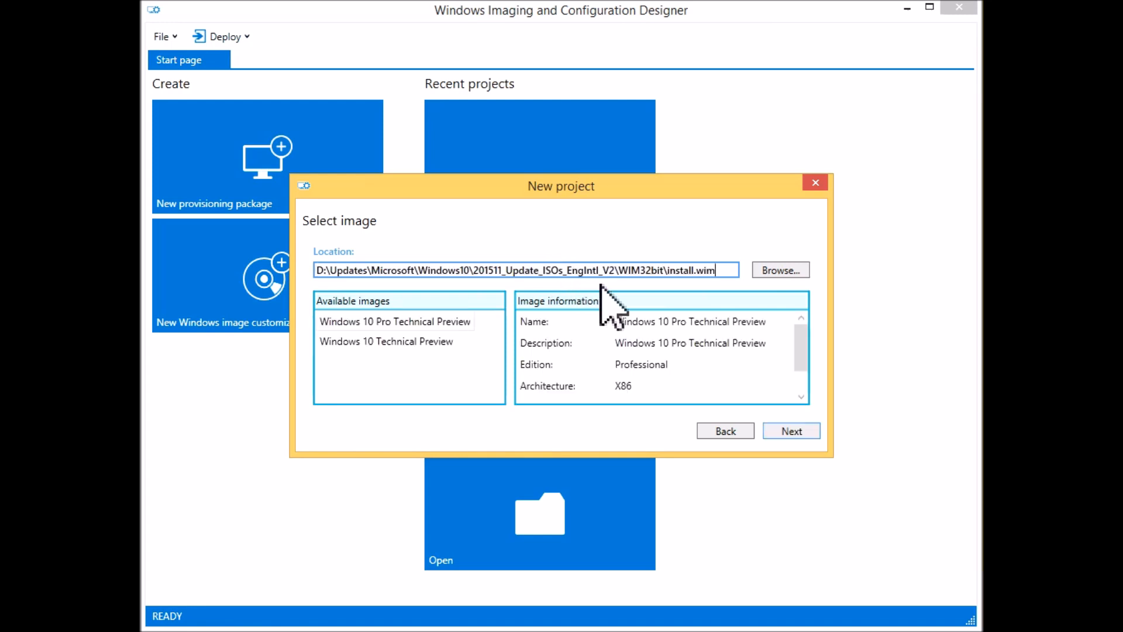
left_click(376, 326)
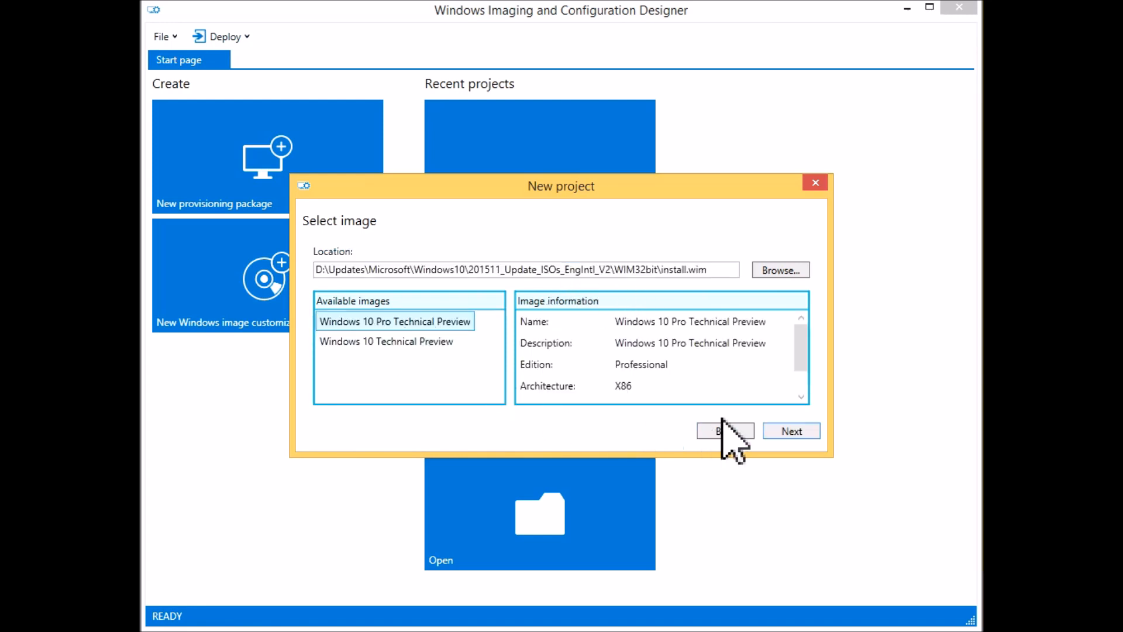
left_click(791, 431)
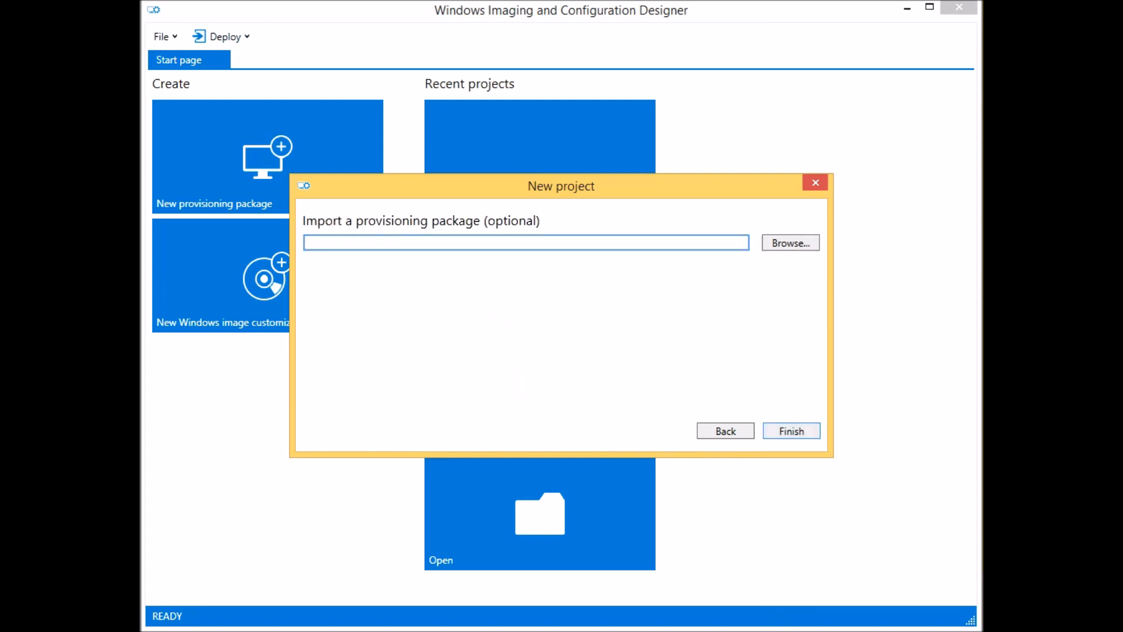
Import the provisioning package D:\Win10_1511_WICD\usmt.ppkg into the project and finish creating it.
left_click(472, 245)
type("D:\\Win10_1511_WICD\\usmt.ppkg")
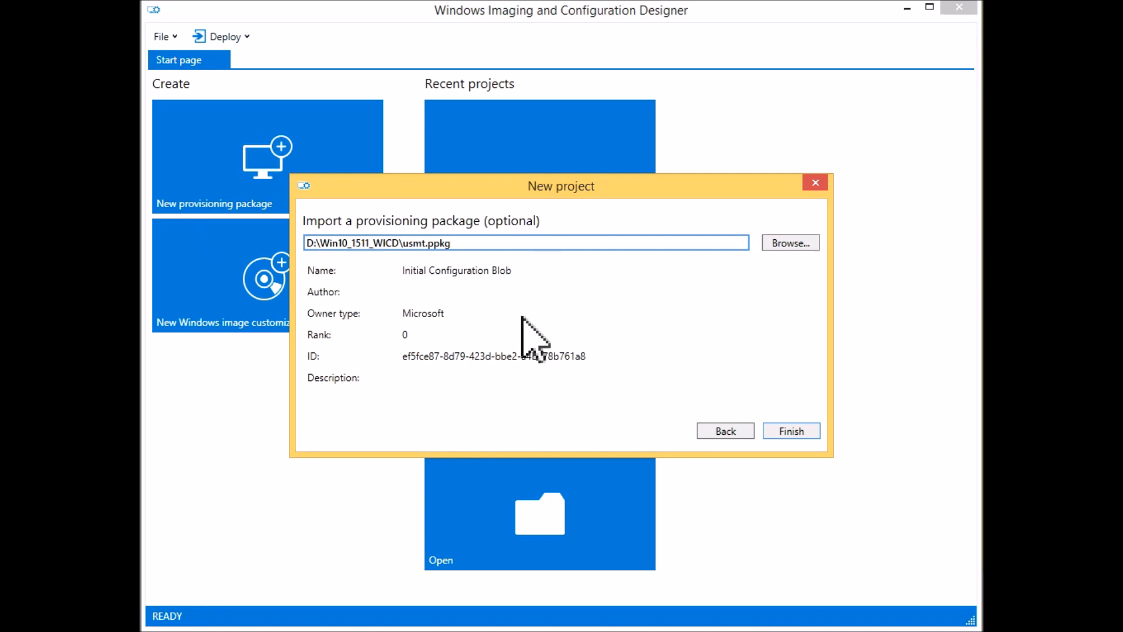
left_click(804, 434)
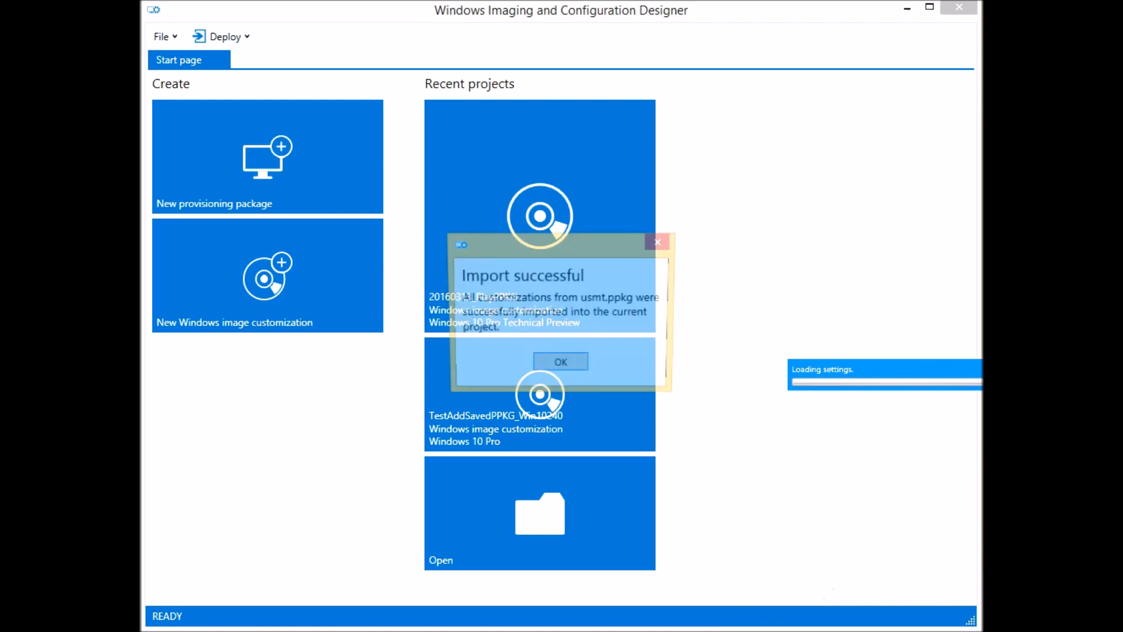
left_click(561, 365)
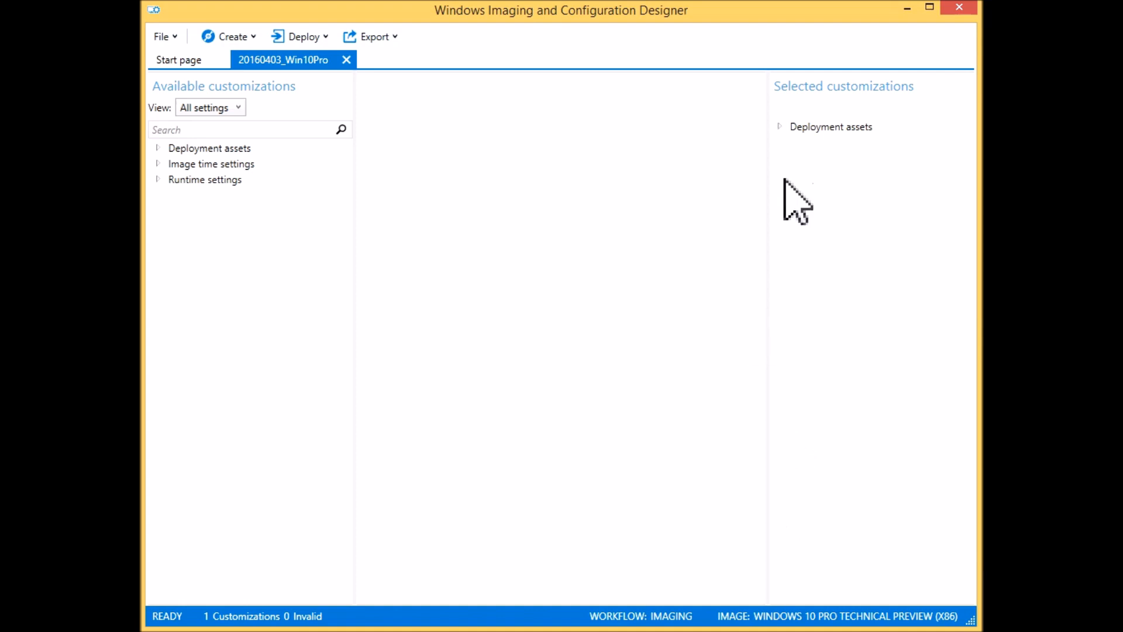
Expand the deployment assets in the selected and available customizations and review the imported Reference device data package.
left_click(781, 127)
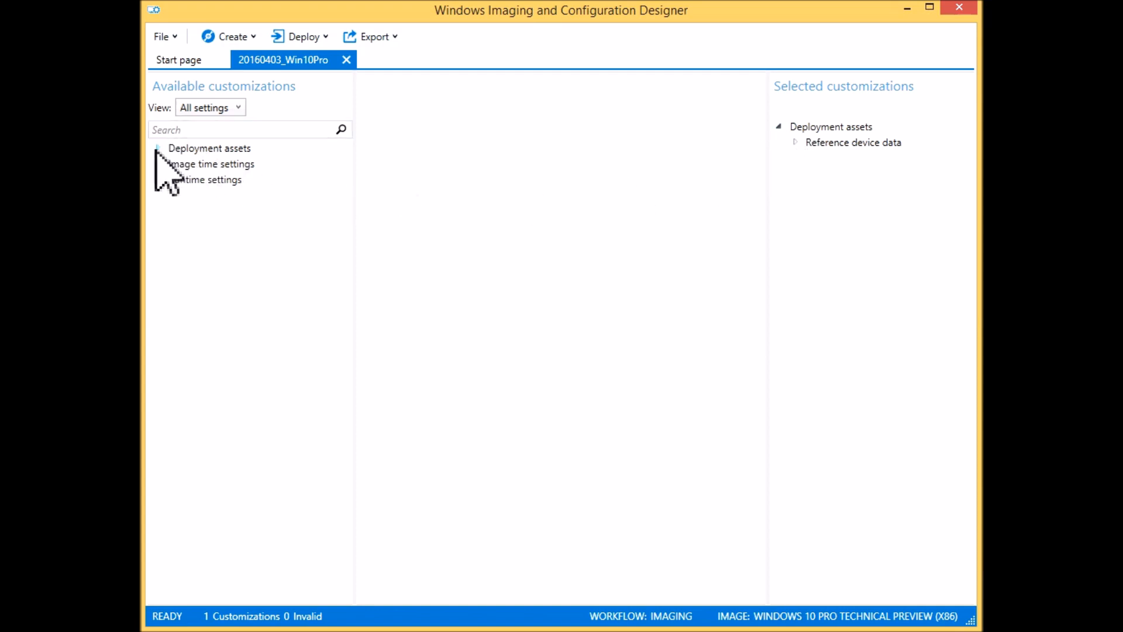
left_click(796, 143)
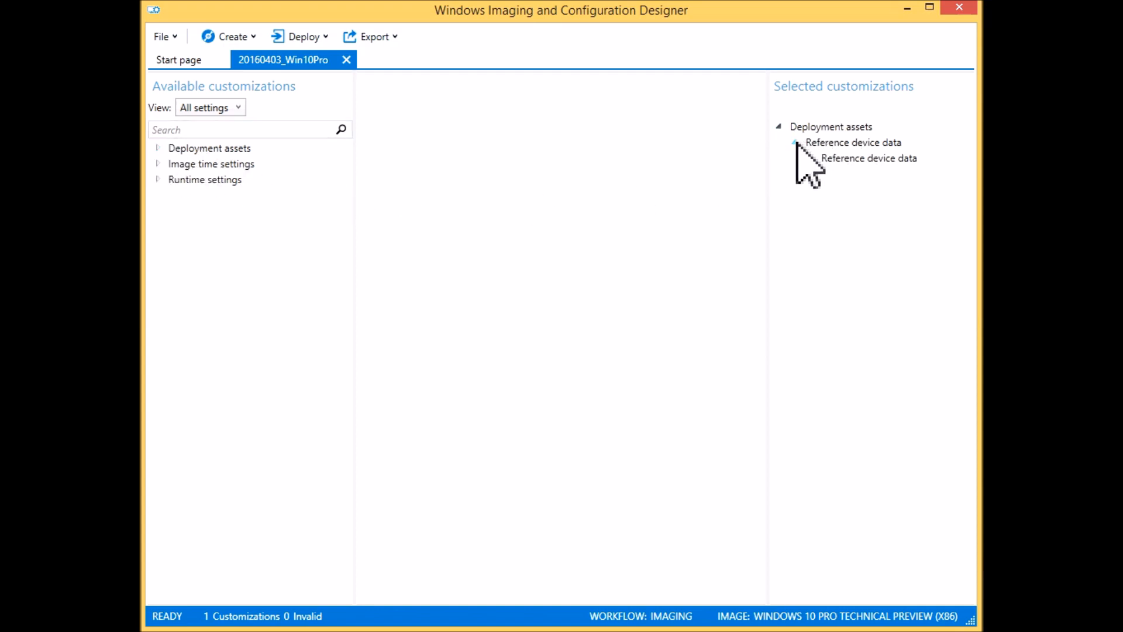
left_click(157, 148)
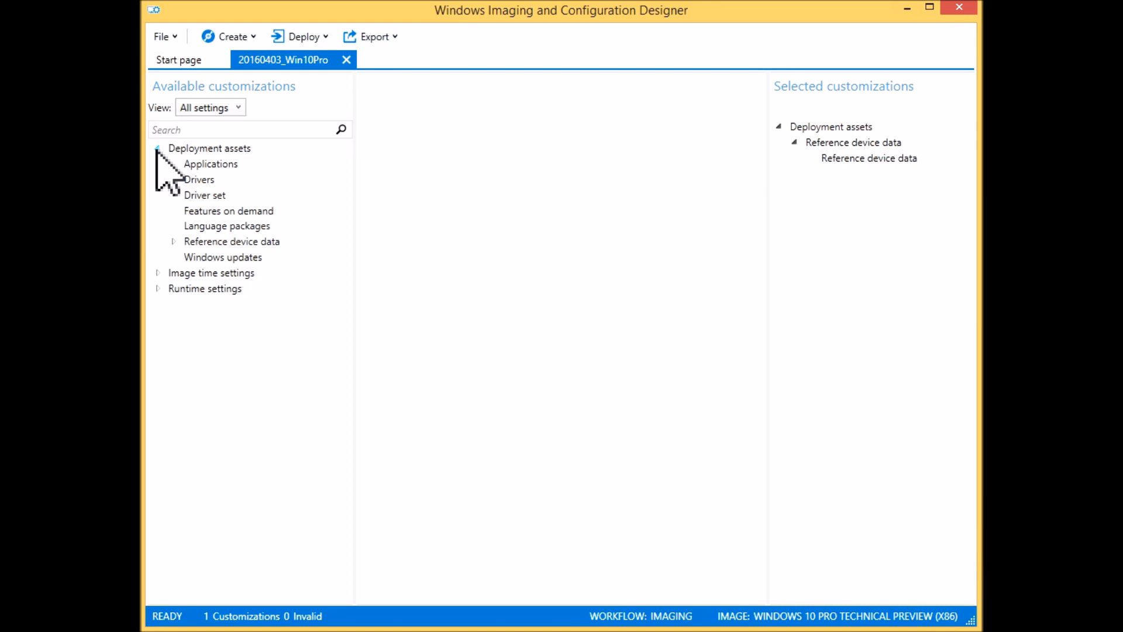
left_click(174, 242)
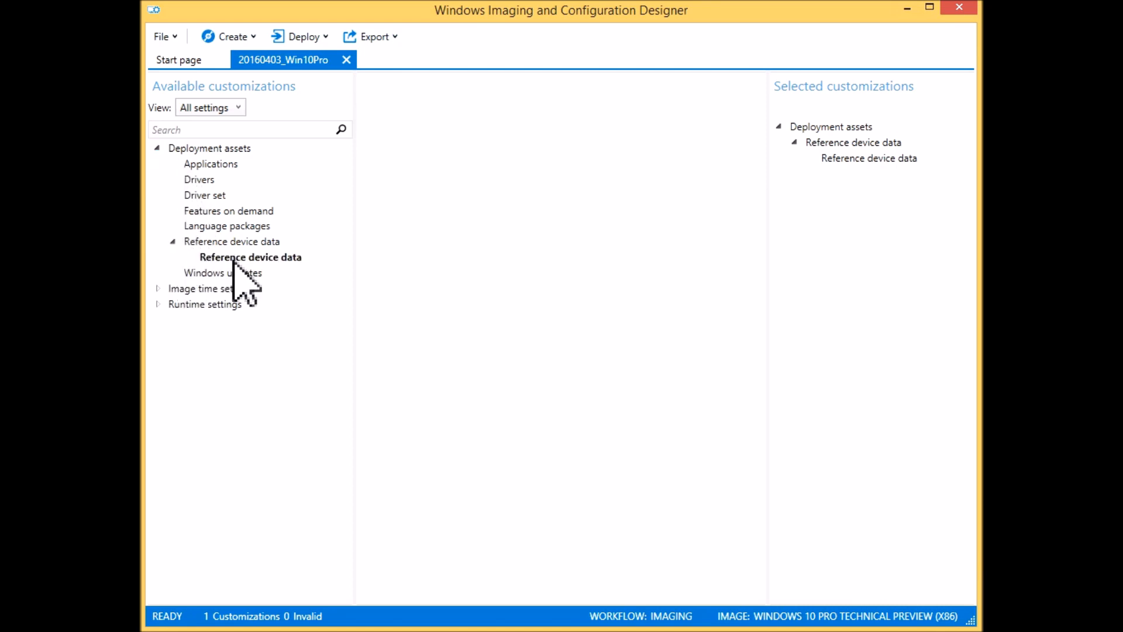
left_click(234, 261)
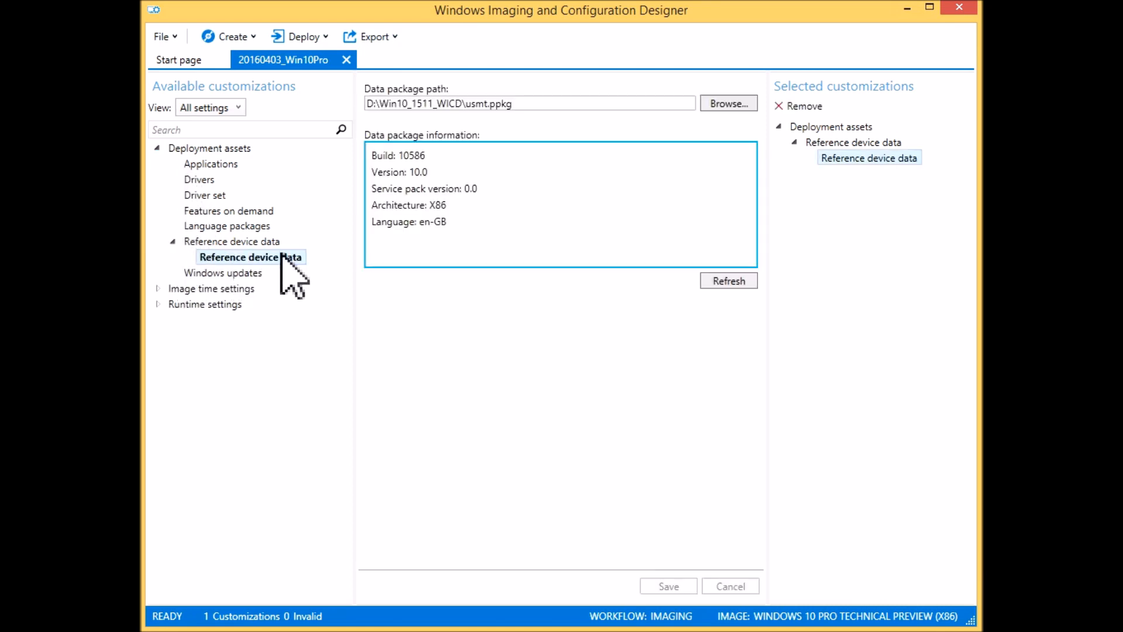
Add the kb3140768 x86 .msu package as a Windows update named Cumulative Upd KB3140768.
left_click(211, 273)
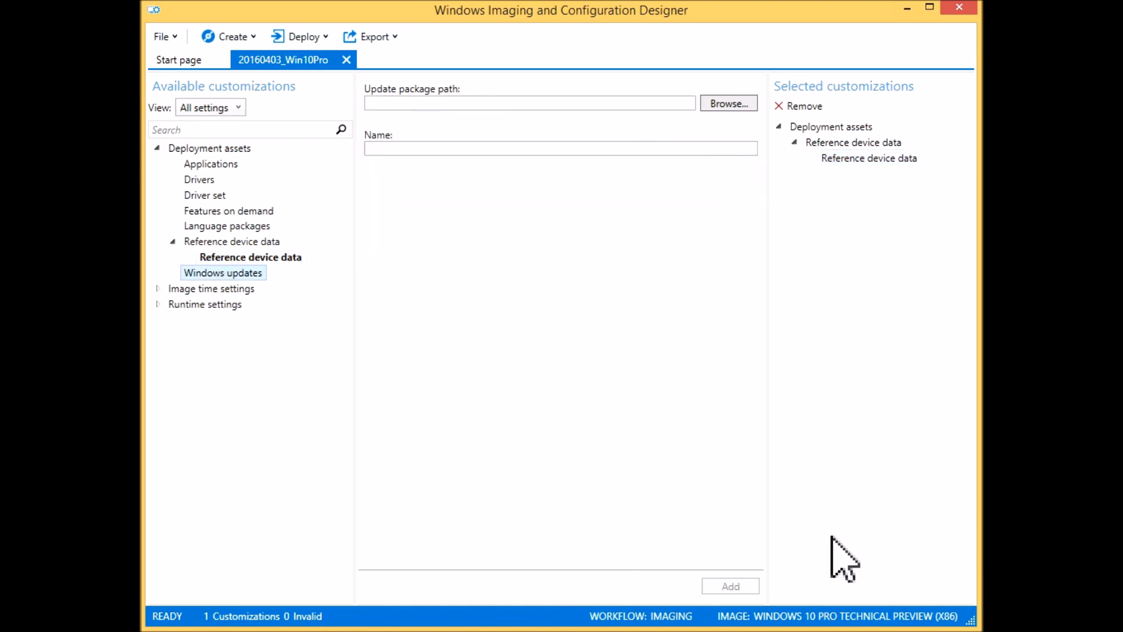
left_click(498, 107)
key("ctrl+v")
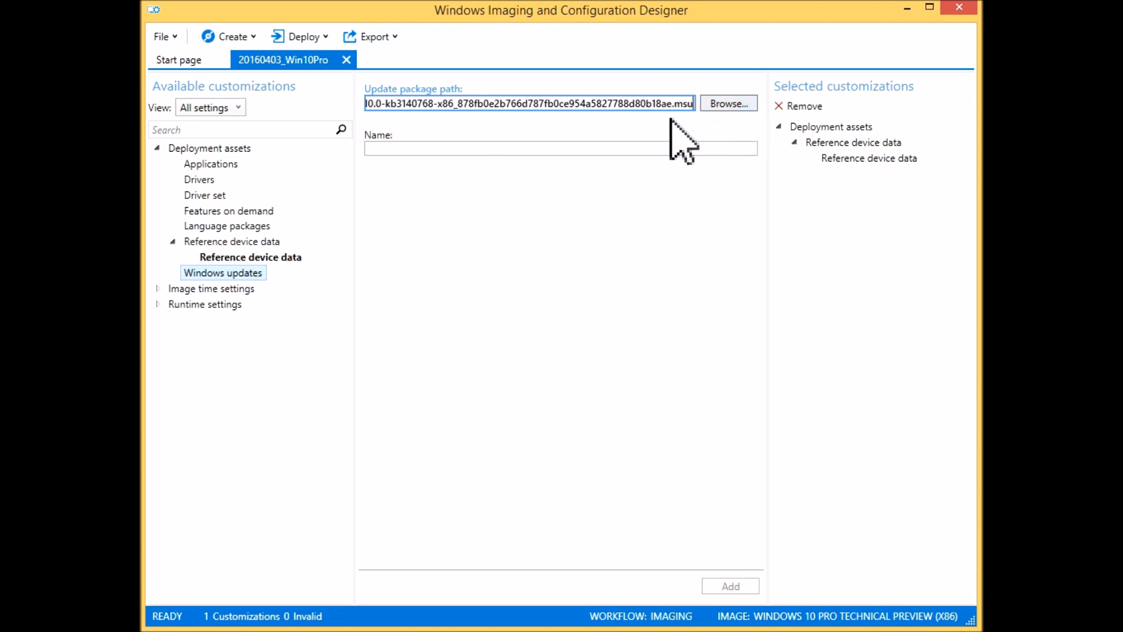
key("Tab")
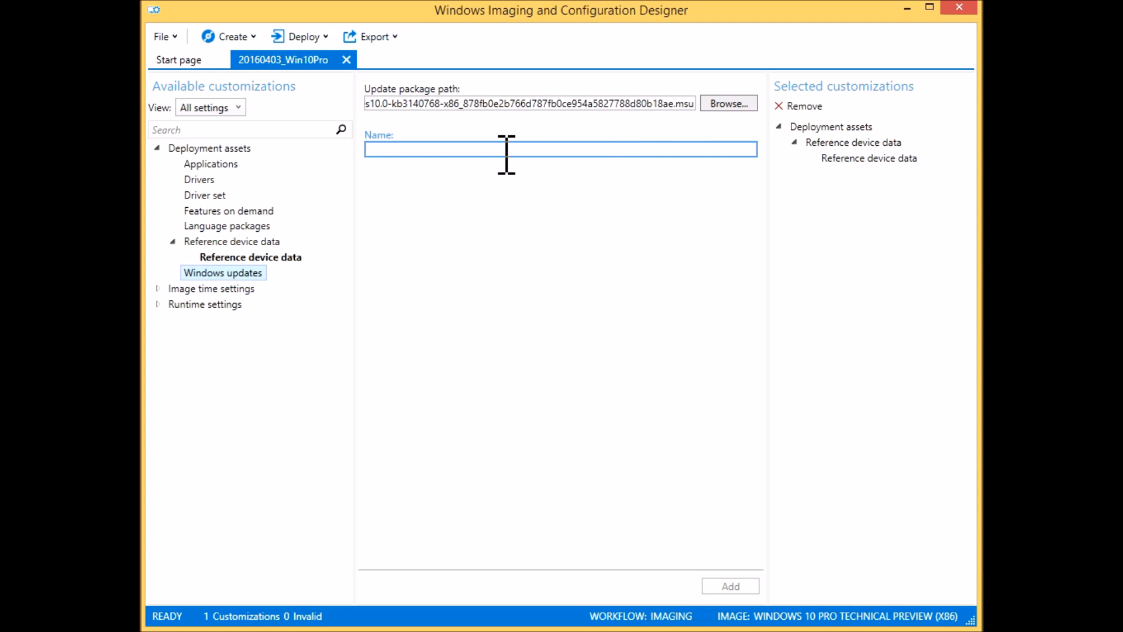
type("KB3140768")
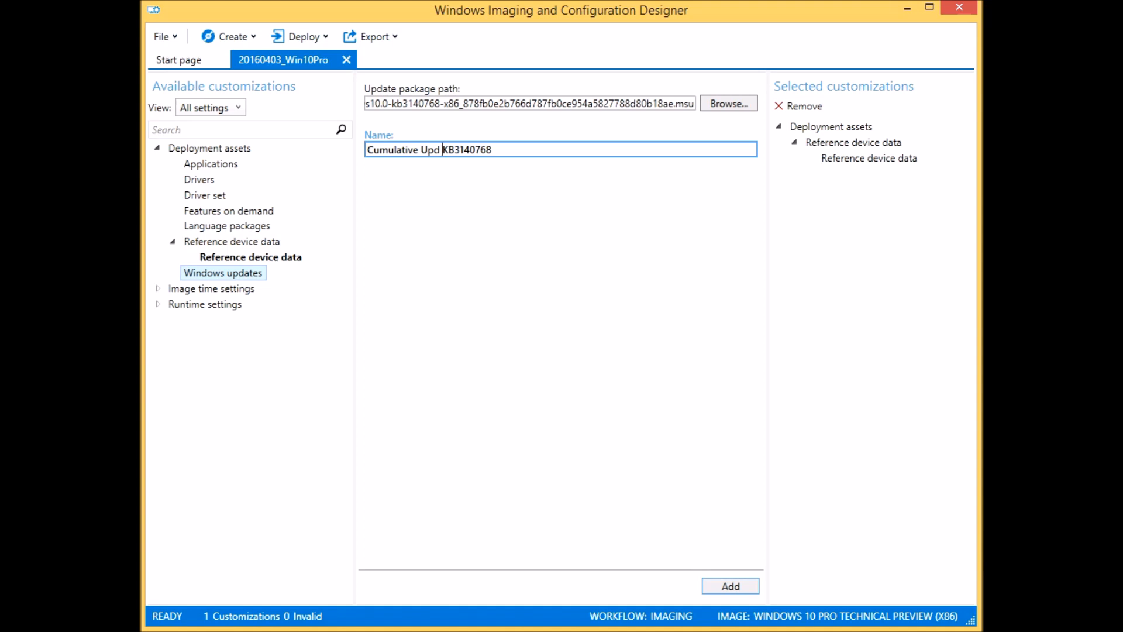
left_click(733, 585)
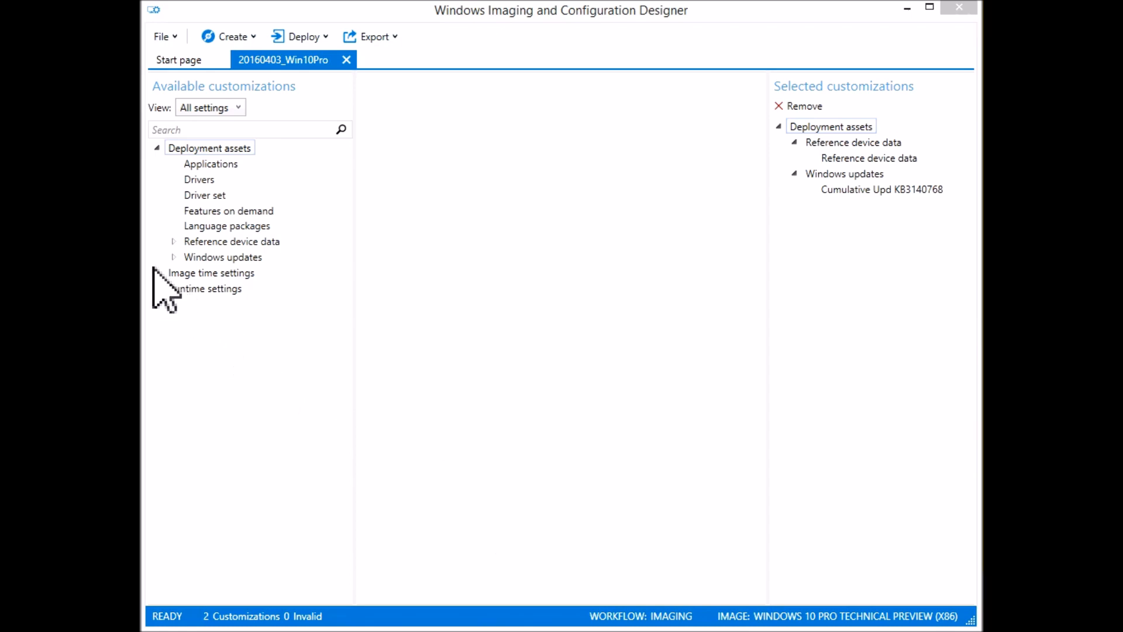
Expand the image time settings, search the available customizations for "oem" and clear the search.
left_click(156, 273)
left_click_drag(339, 248, 380, 170)
left_click(196, 130)
type("oem")
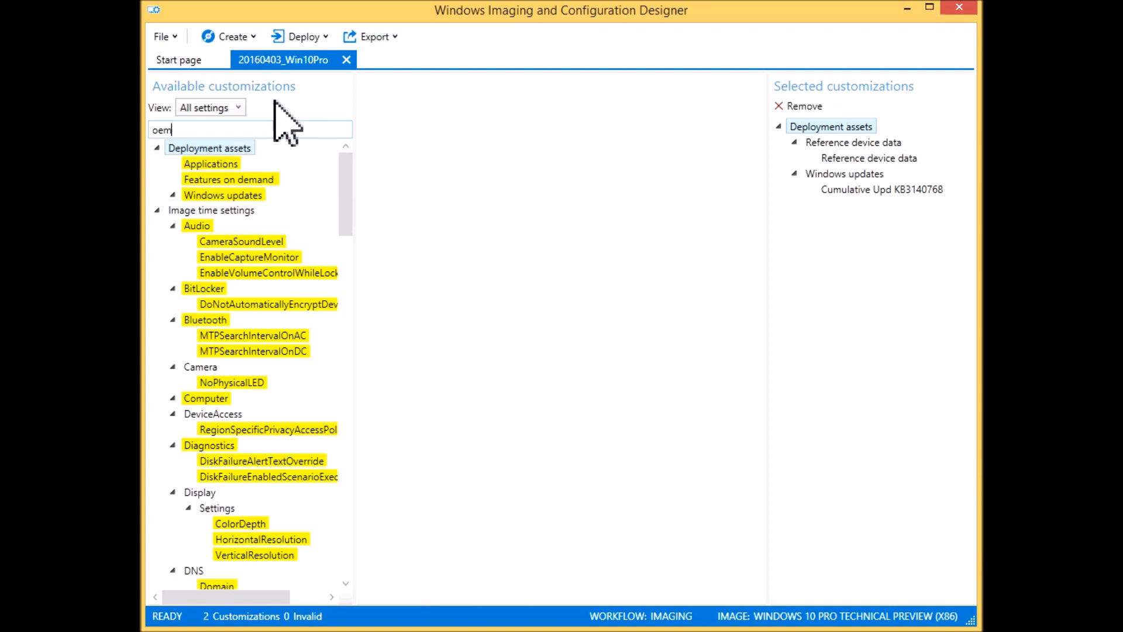
left_click(203, 195)
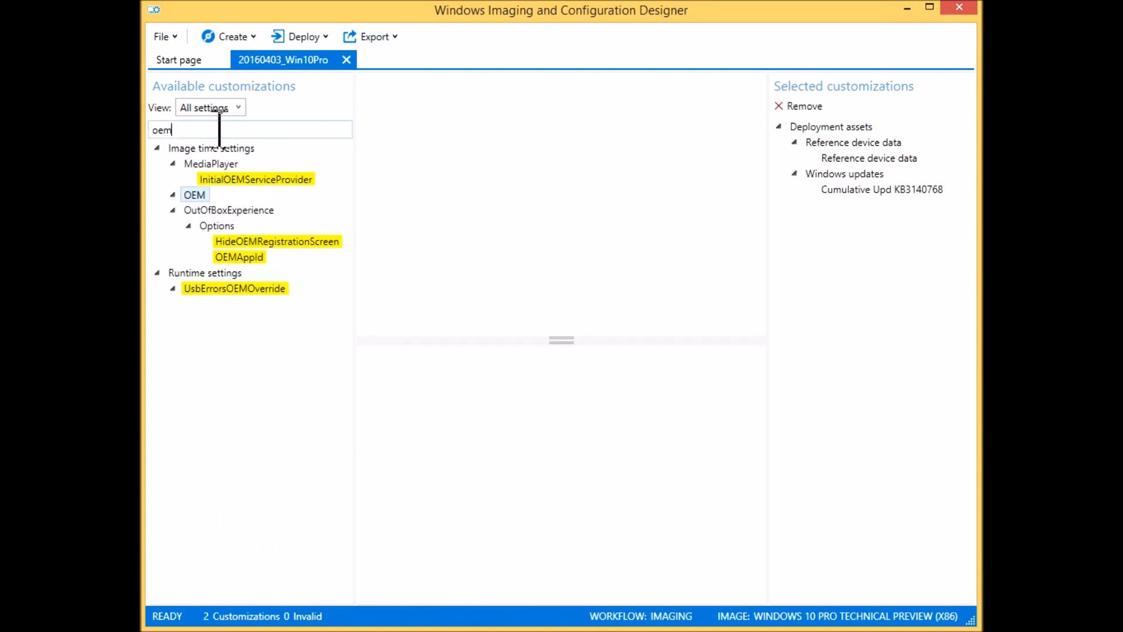
key("BackSpace")
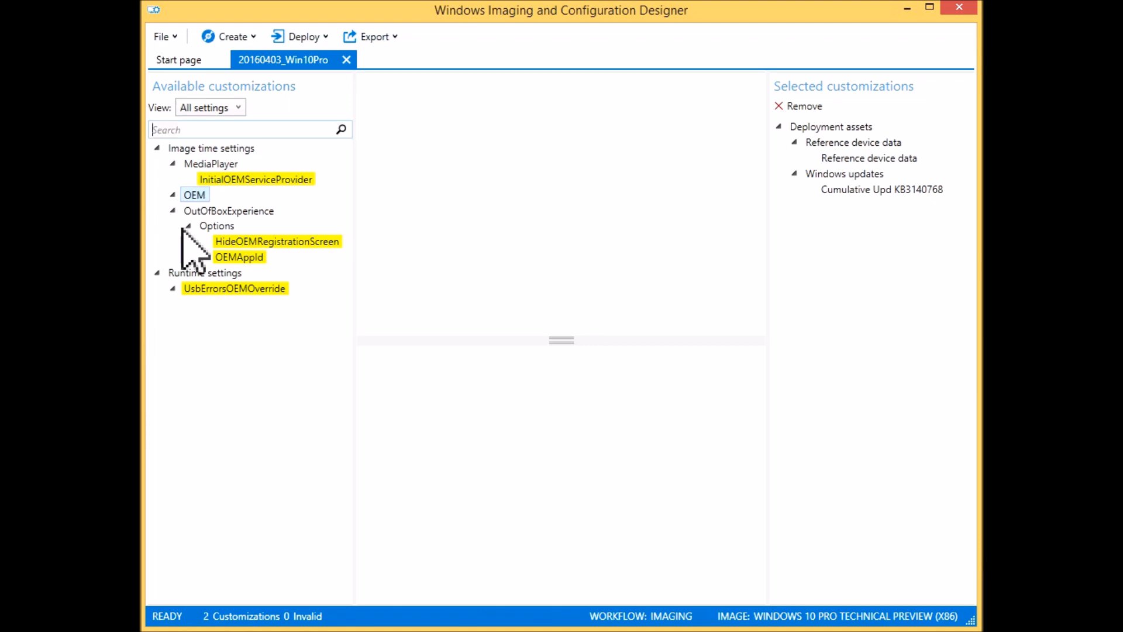
In the image time OEM settings, set Manufacturer to DavidY Inc and Model to Test Config.
left_click(204, 195)
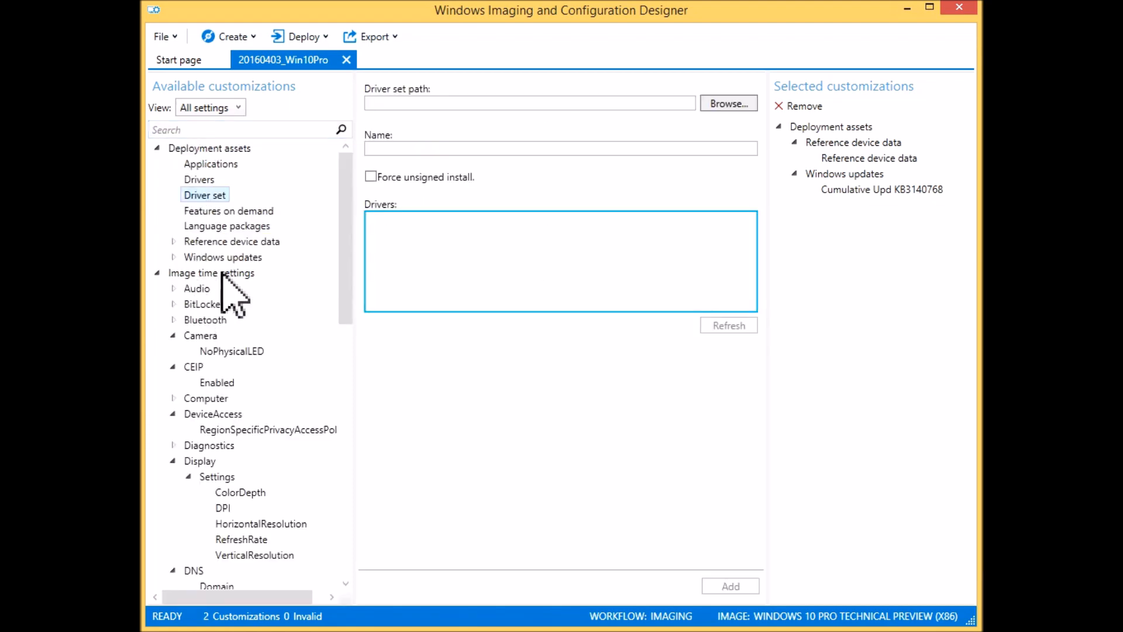
scroll(228, 287, "down", 6)
scroll(257, 301, "down", 16)
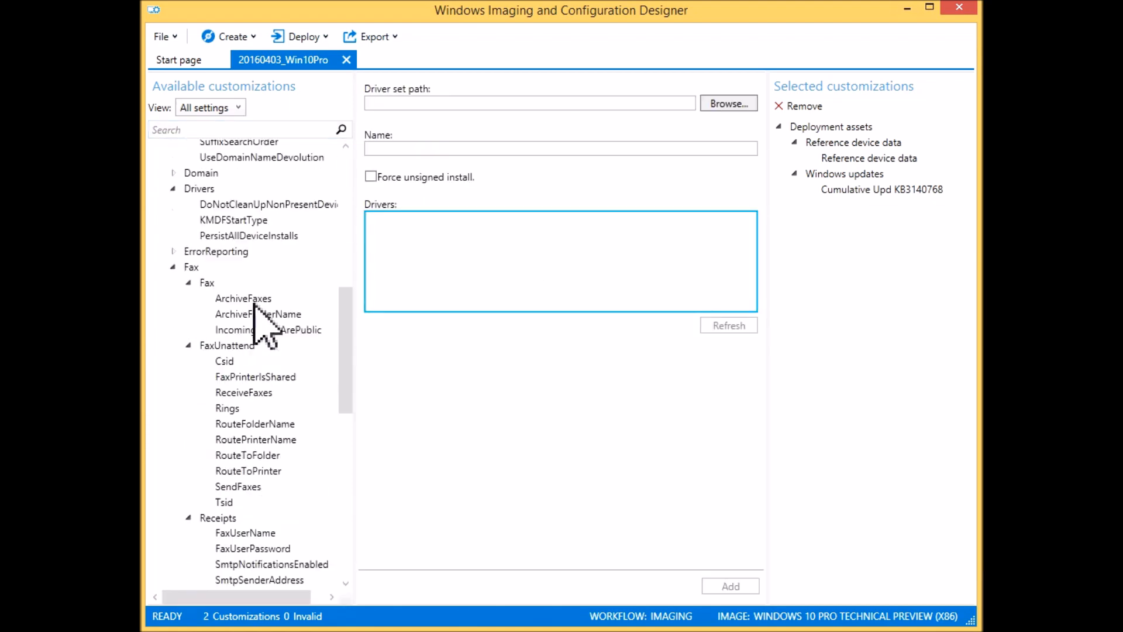
scroll(263, 403, "down", 3)
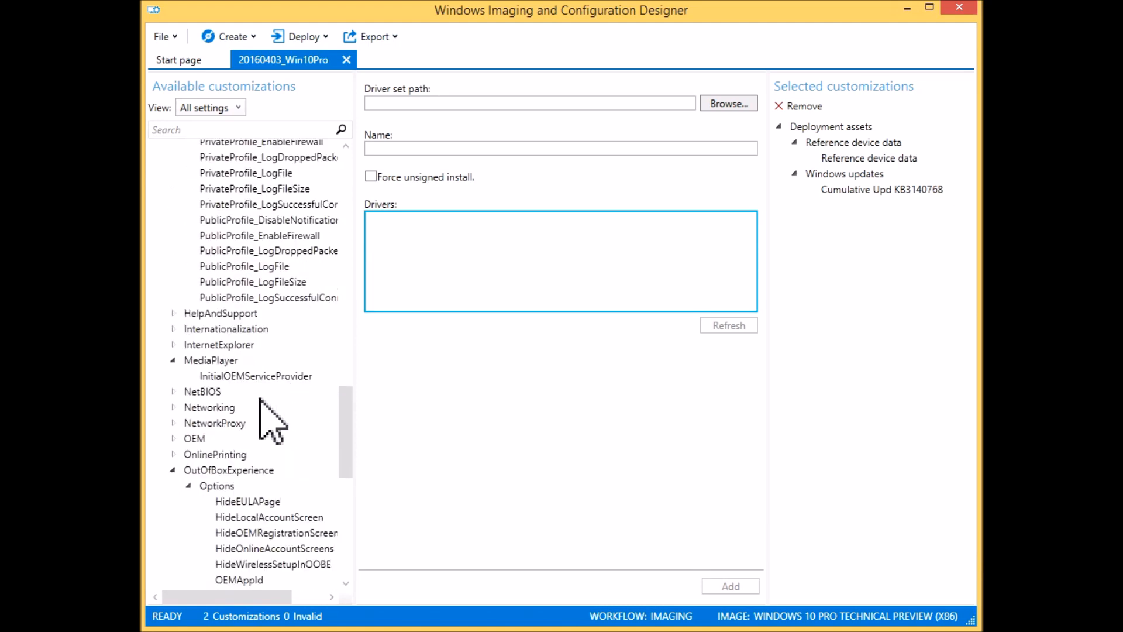
left_click(196, 439)
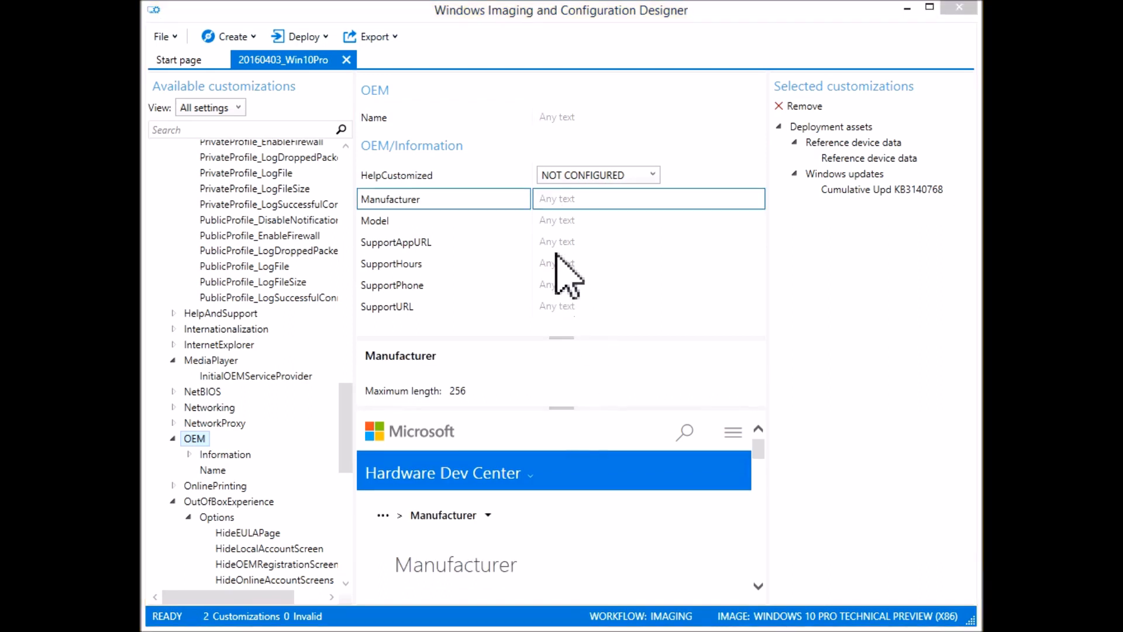
left_click(585, 200)
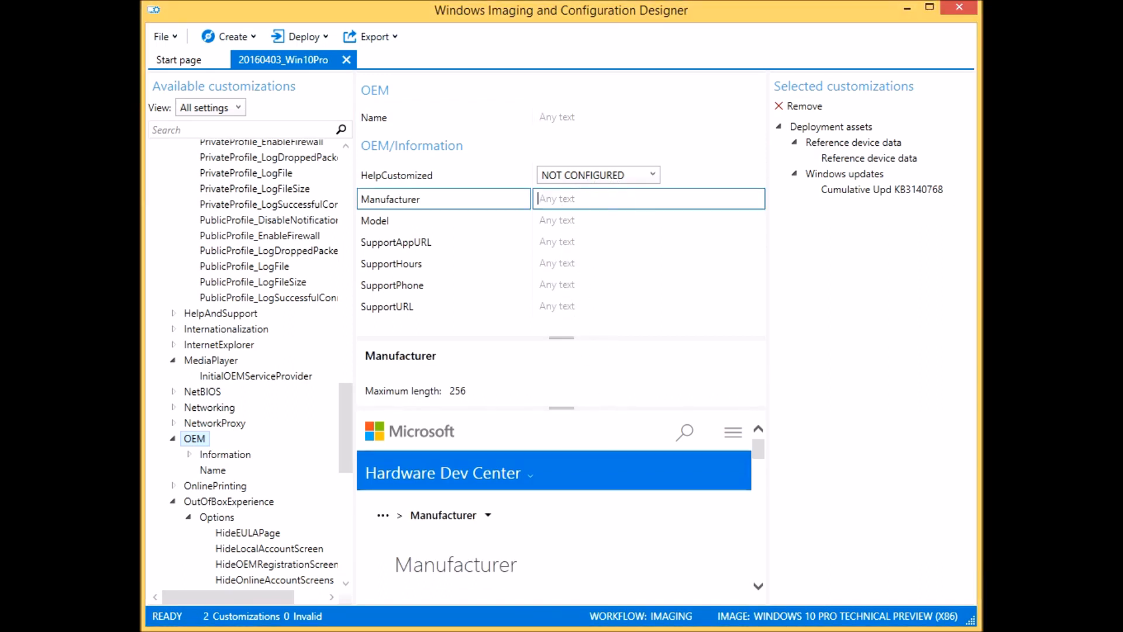
type("DavidY Inc")
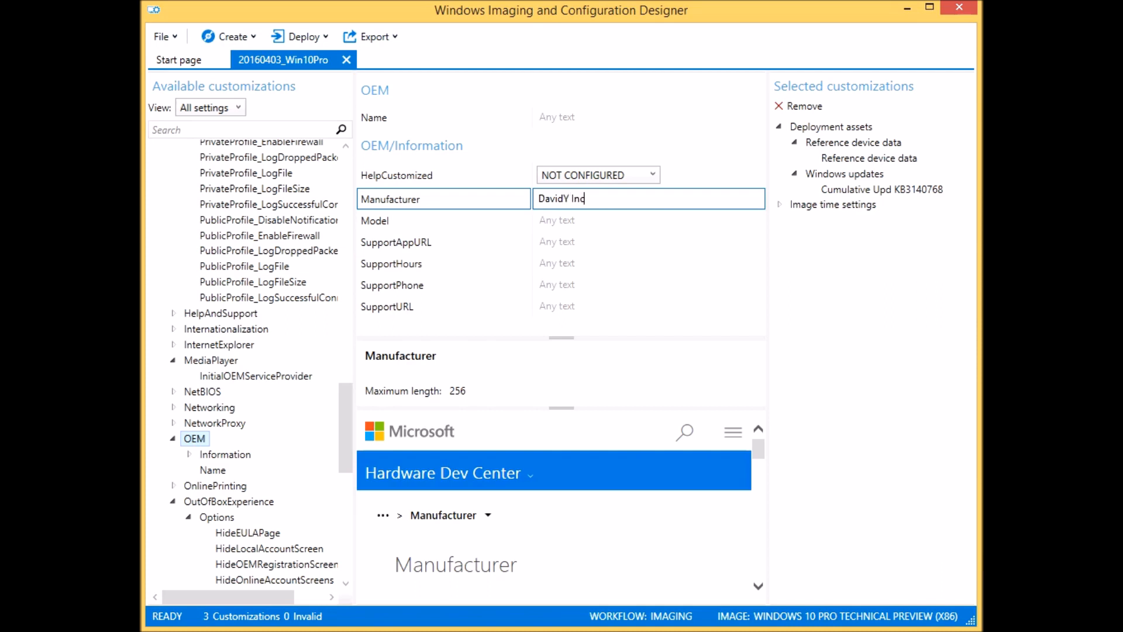
key("Tab")
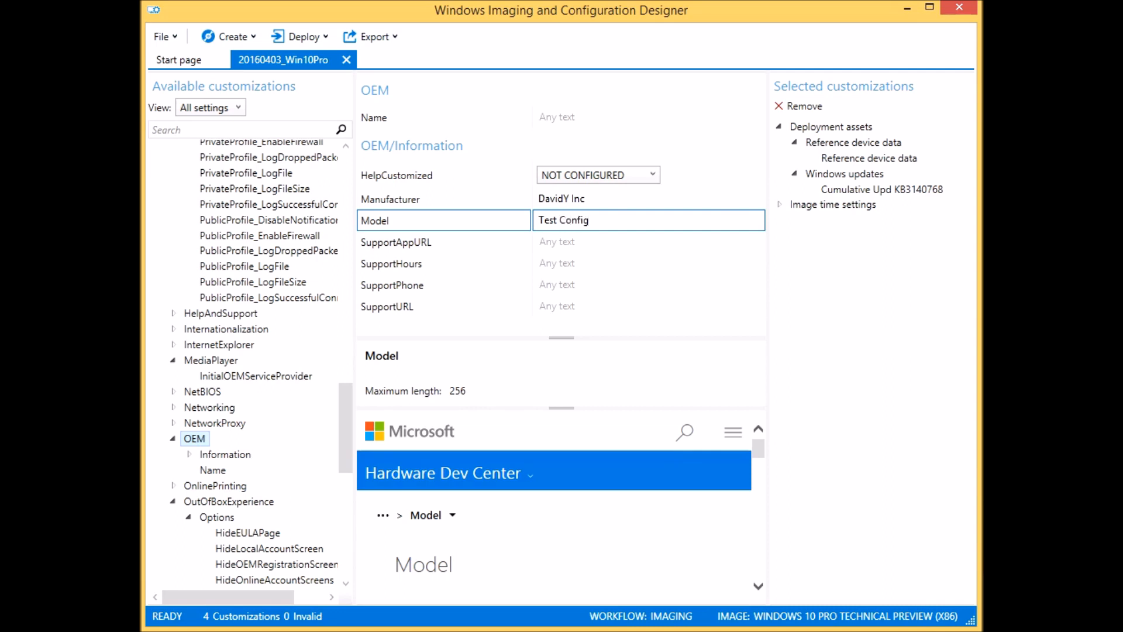
left_click(557, 242)
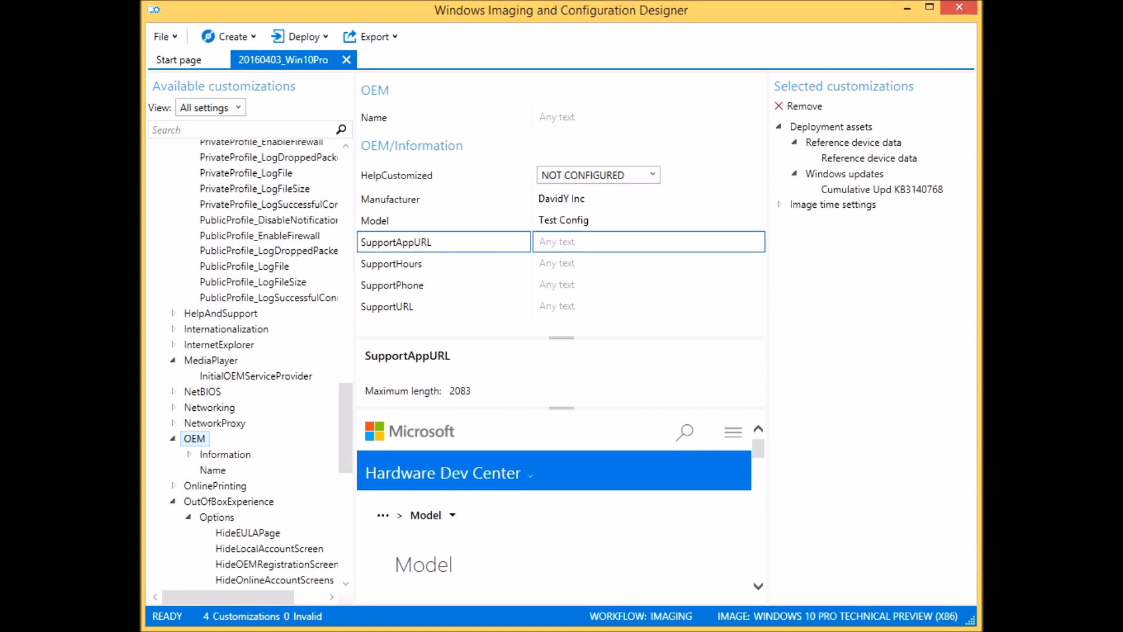
type("www.tenforums.com")
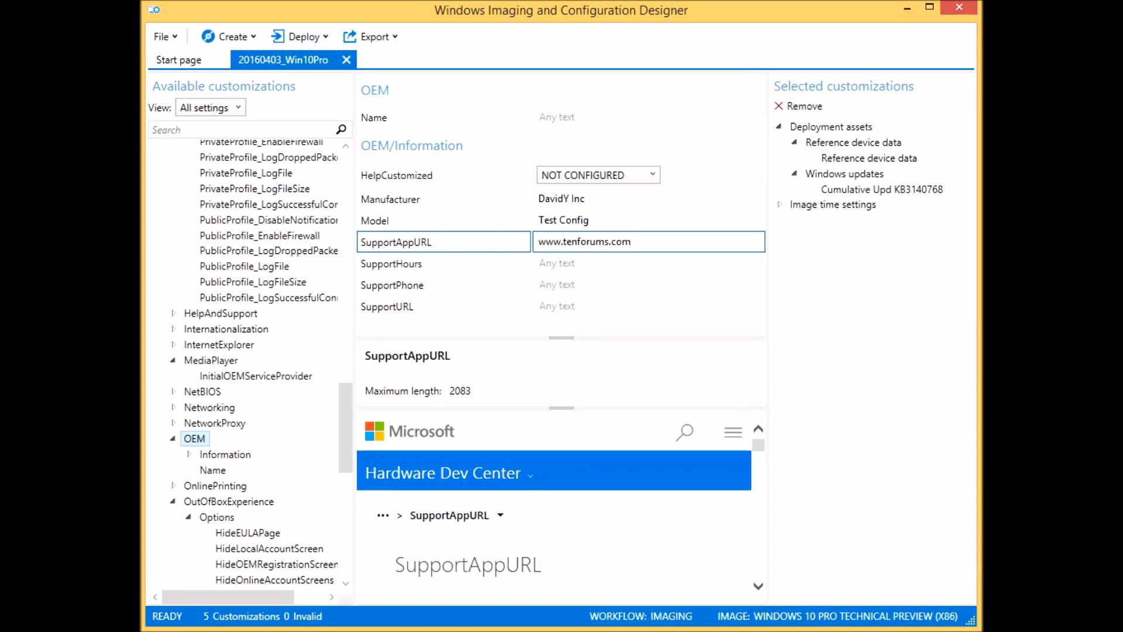
left_click(557, 263)
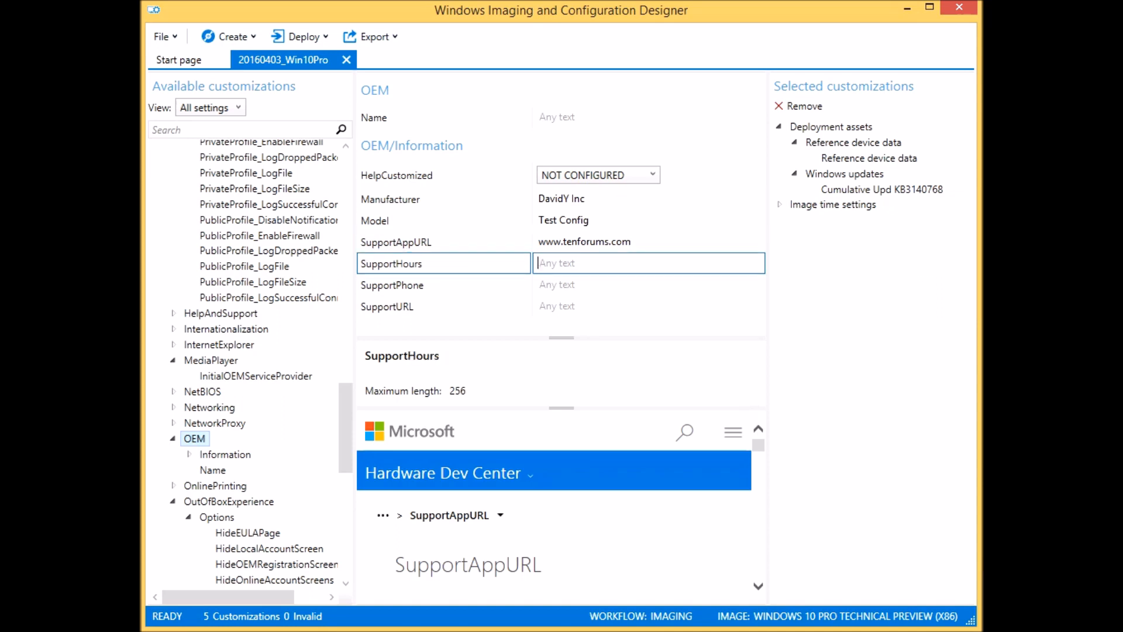
type("13:00-")
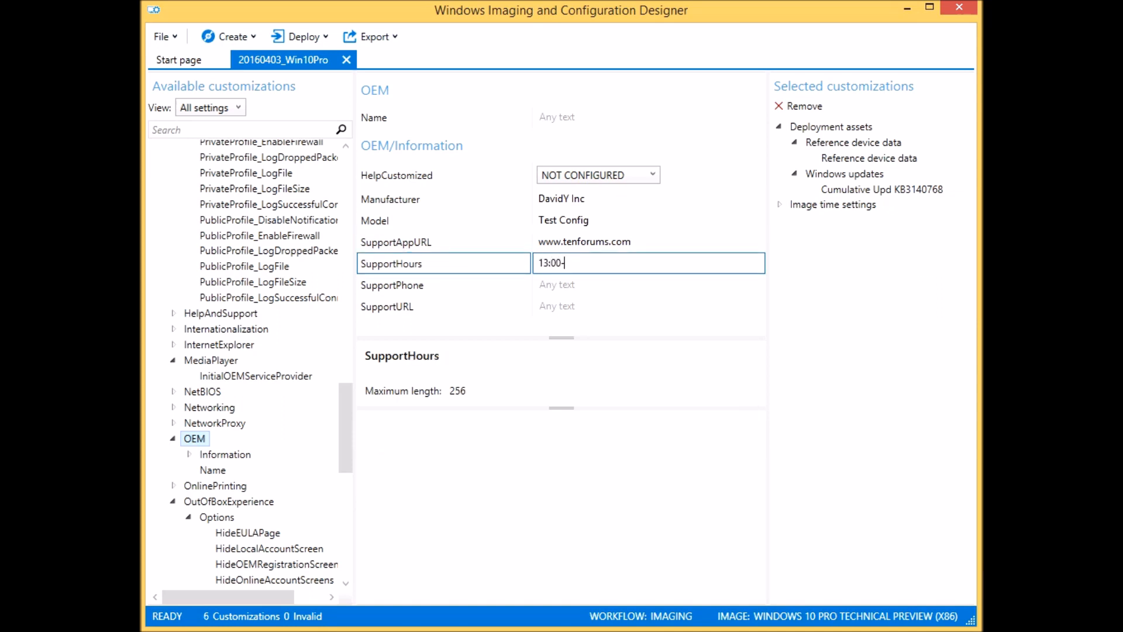
type("13:01")
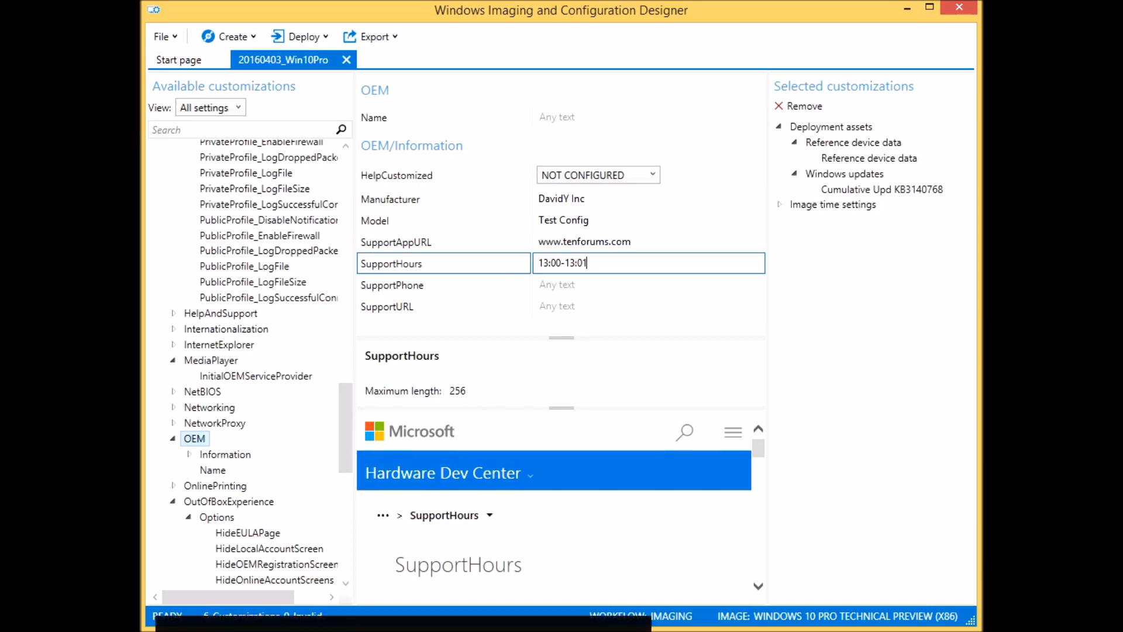
left_click(578, 292)
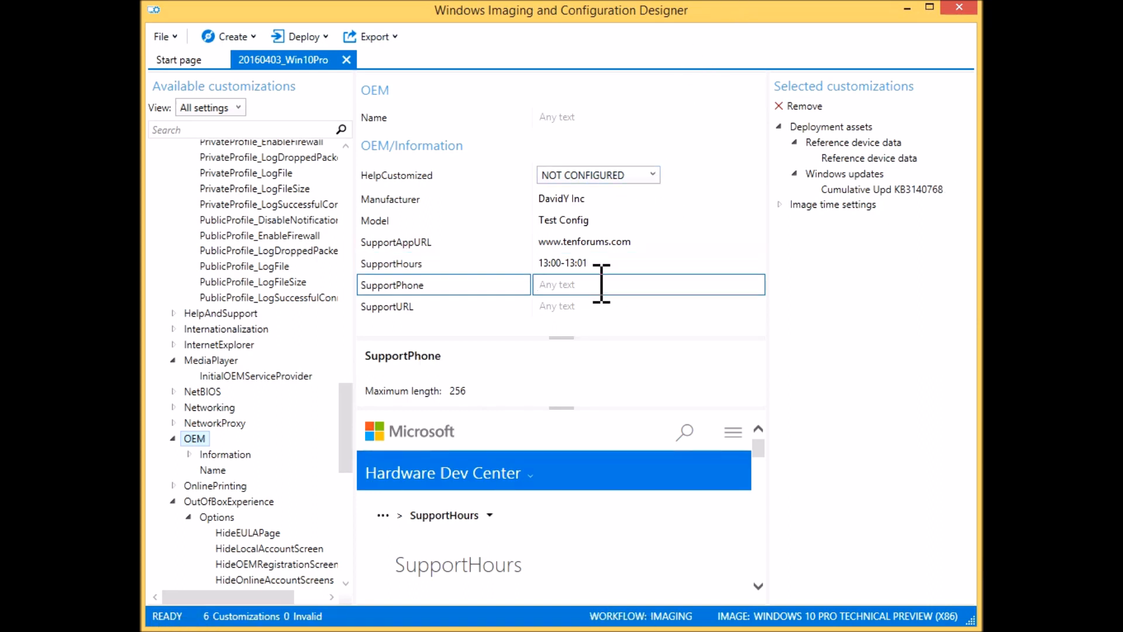
type("+44")
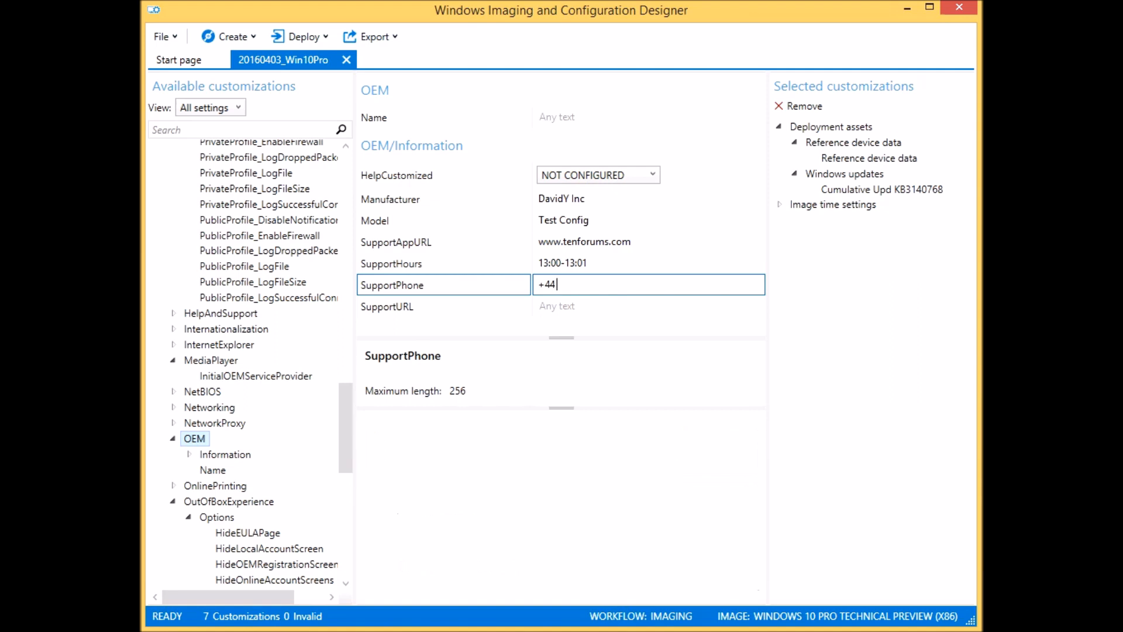
type(" 1234 567890")
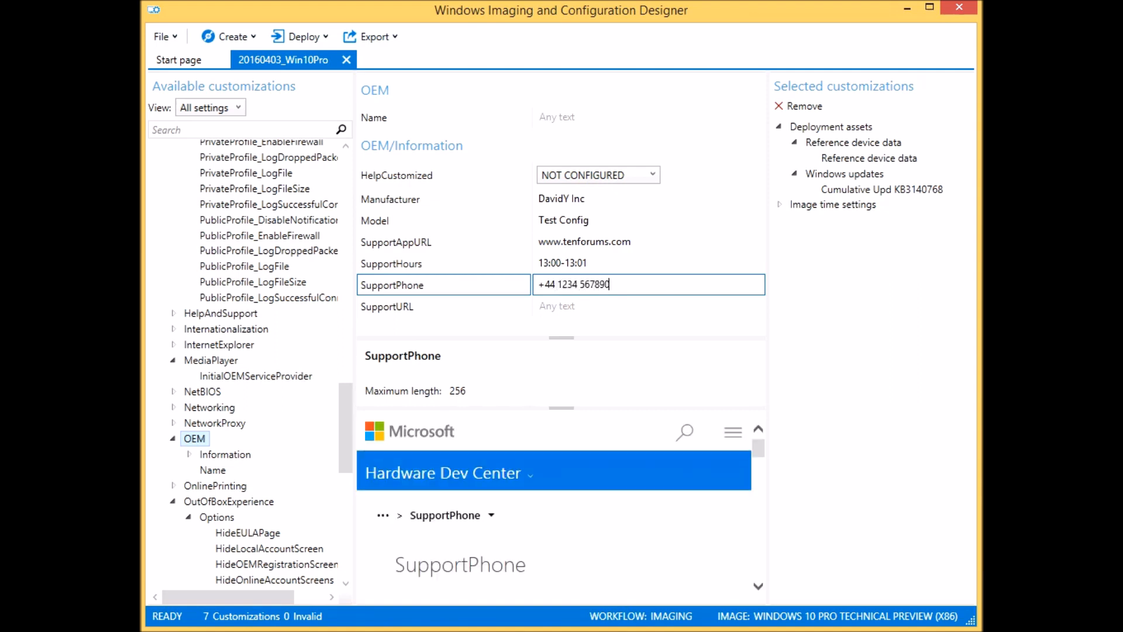
left_click(642, 240)
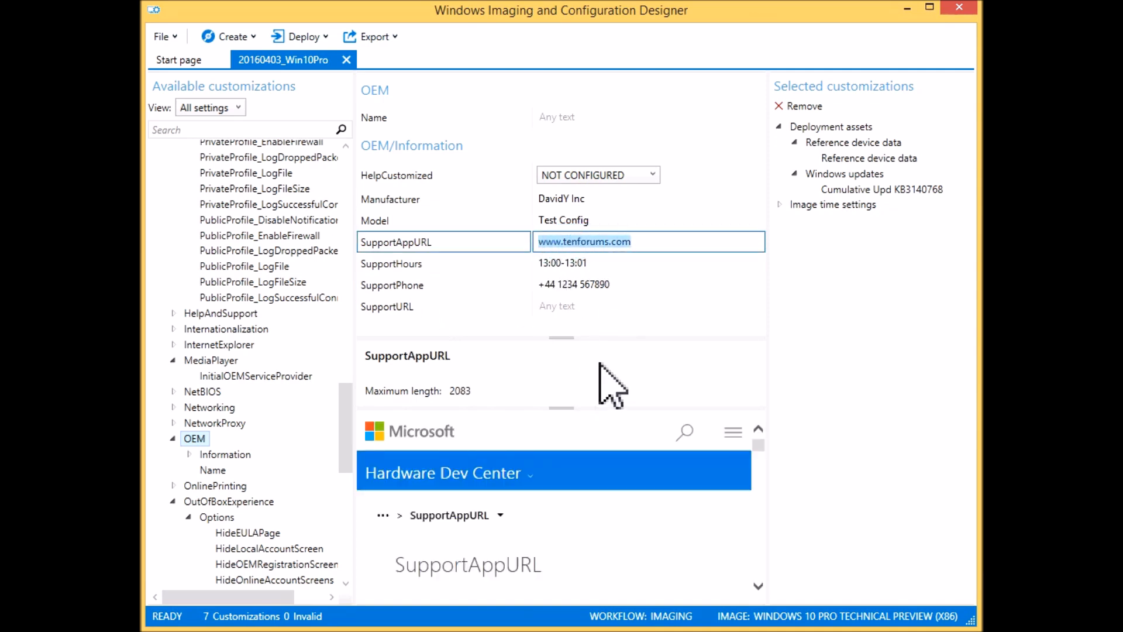
left_click(592, 306)
key("ctrl+v")
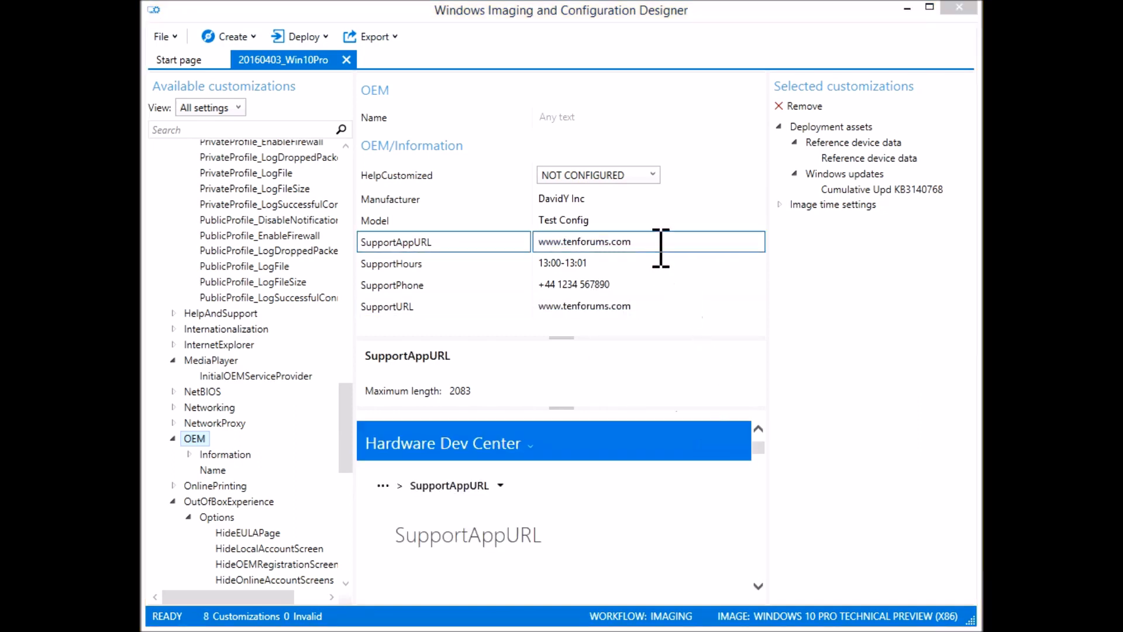
left_click_drag(659, 241, 518, 251)
key("Delete")
left_click(619, 264)
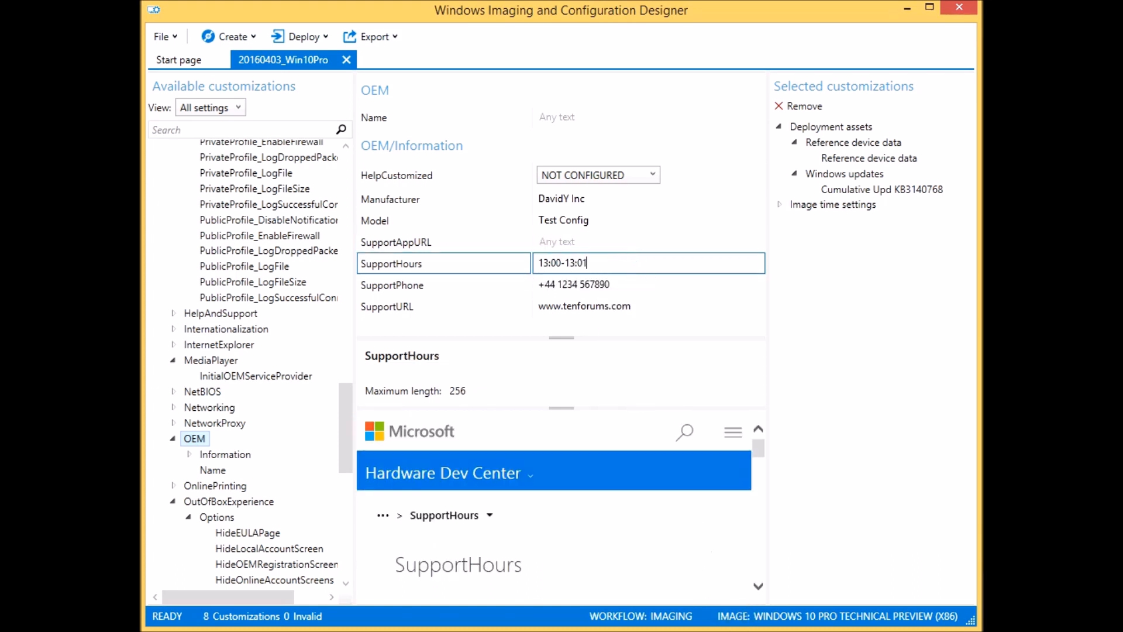
left_click(225, 454)
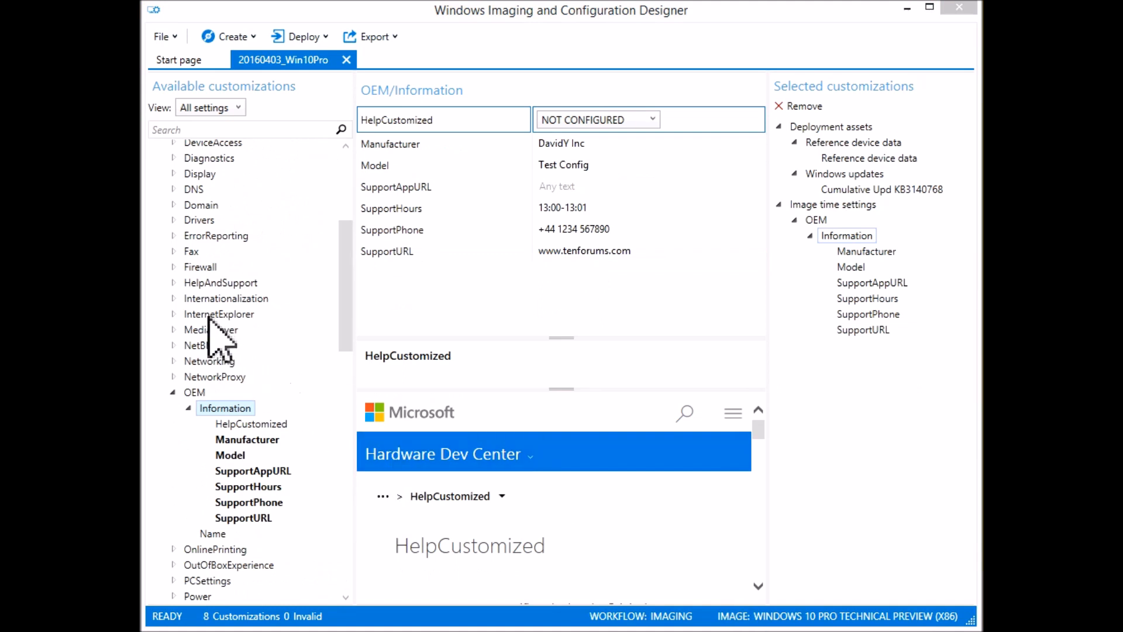
left_click(174, 315)
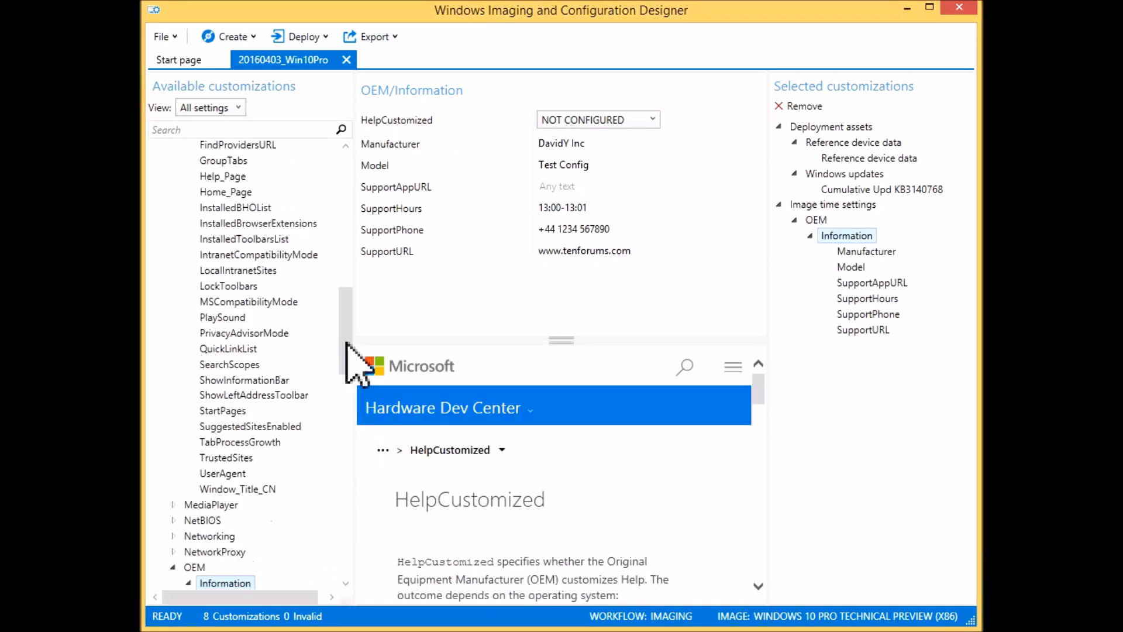
left_click(226, 193)
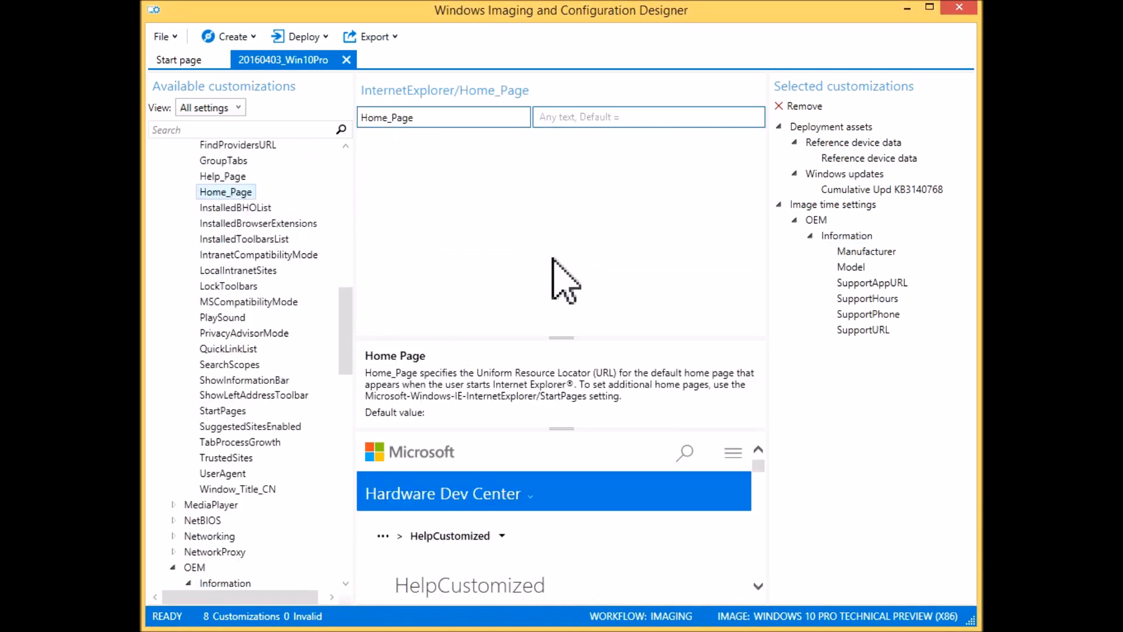
left_click(603, 116)
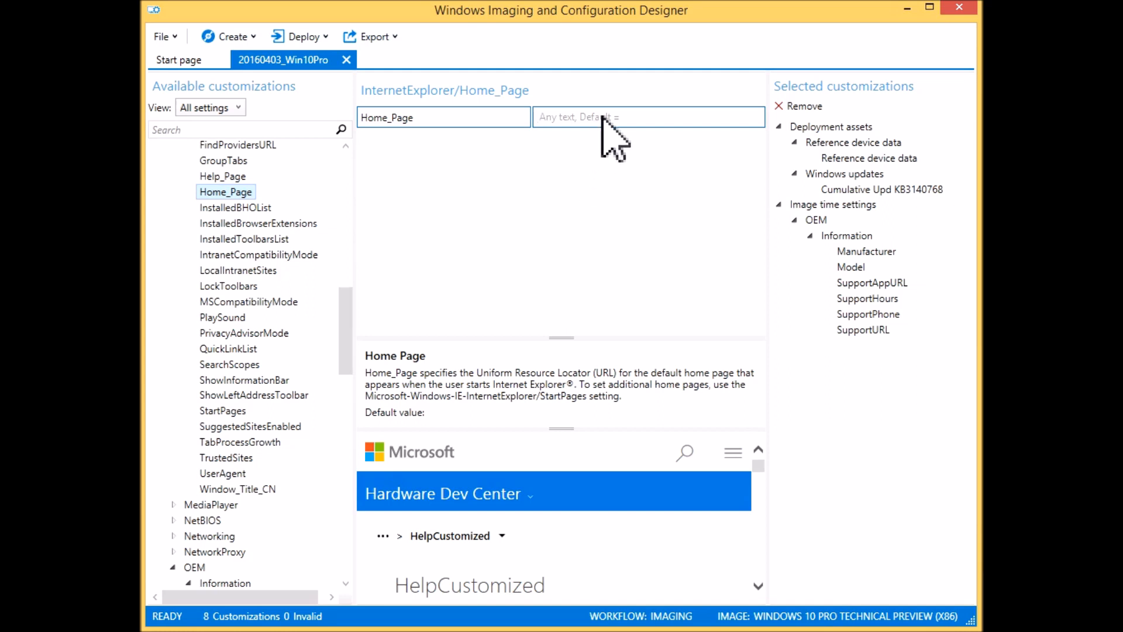
type("ht")
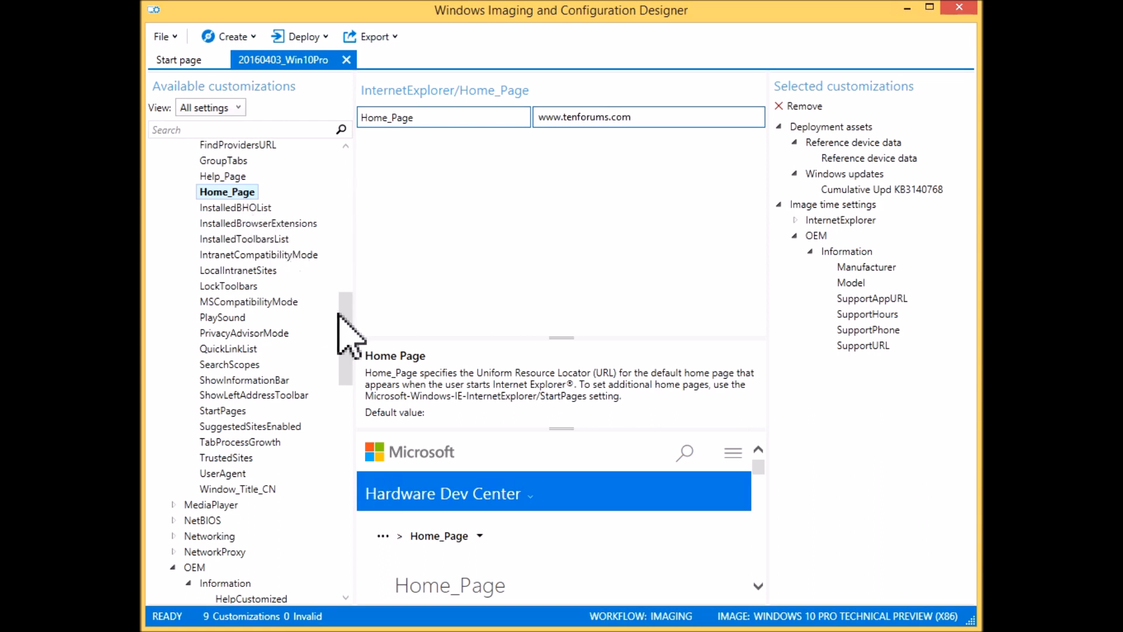
Set the InternetExplorer Window_Title_CN customization to DavidY Inc.
left_click_drag(349, 331, 357, 267)
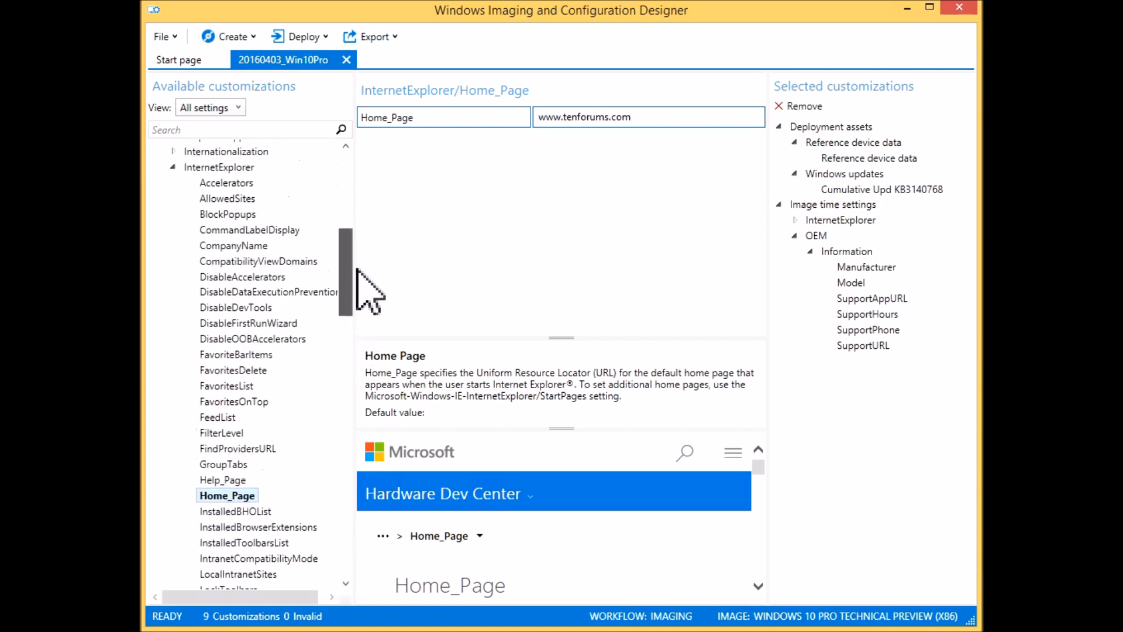
left_click(246, 245)
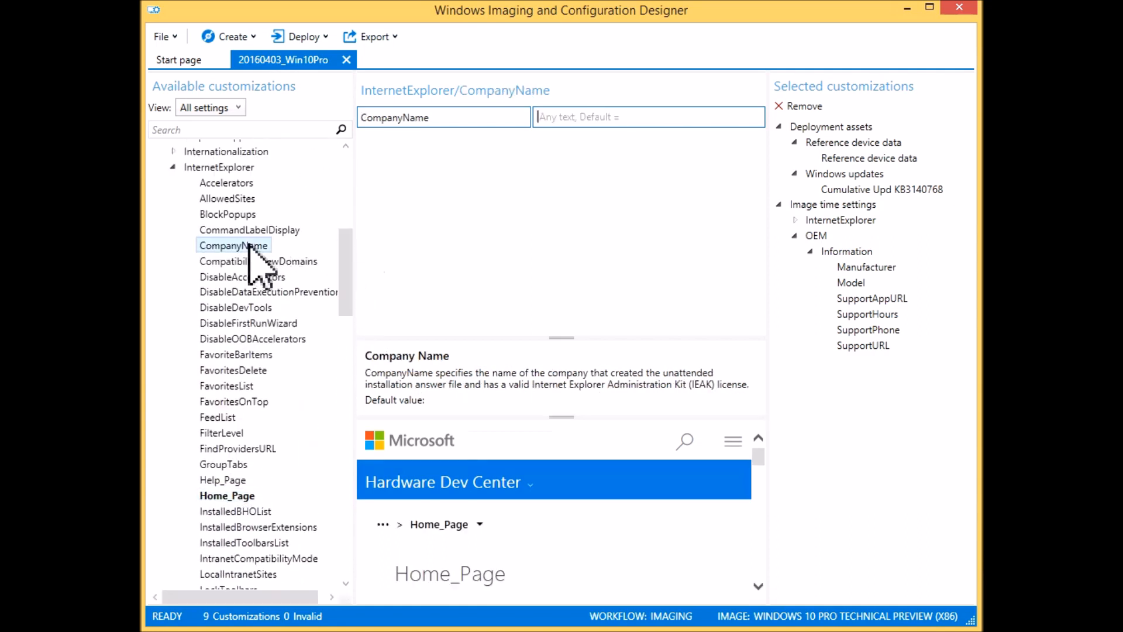
left_click(606, 117)
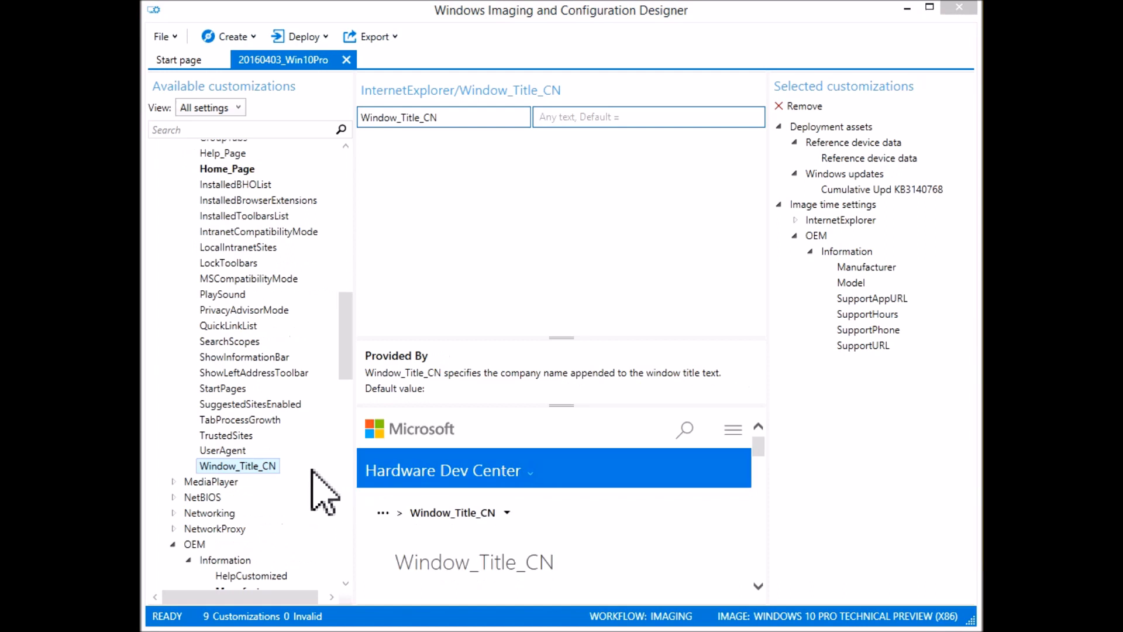
left_click(261, 472)
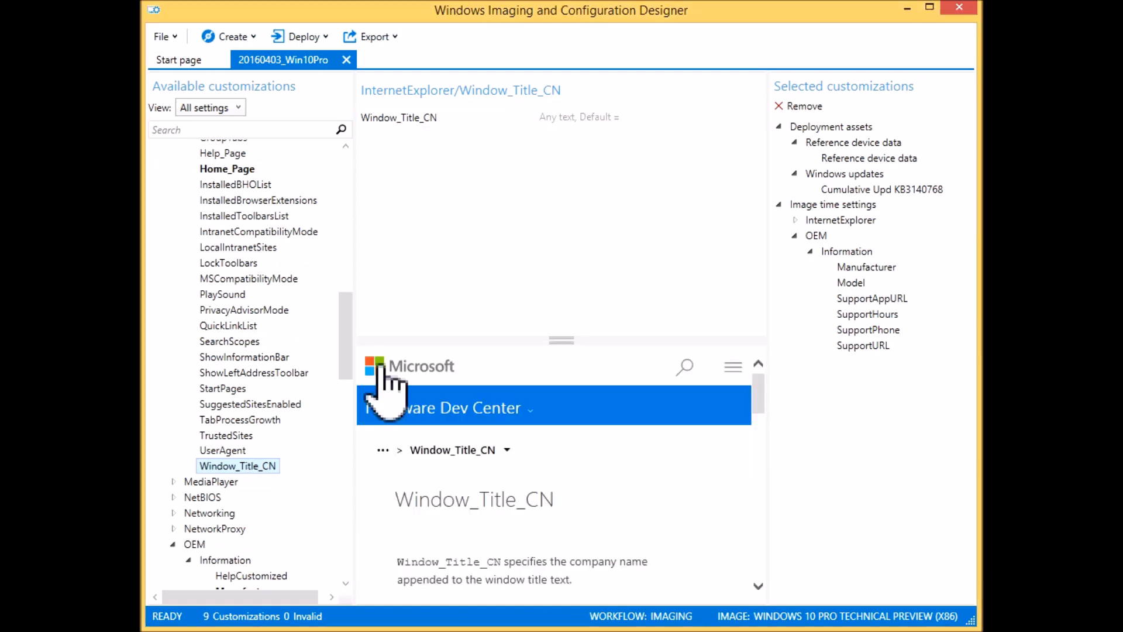
left_click(600, 117)
type("DavidY Inc.")
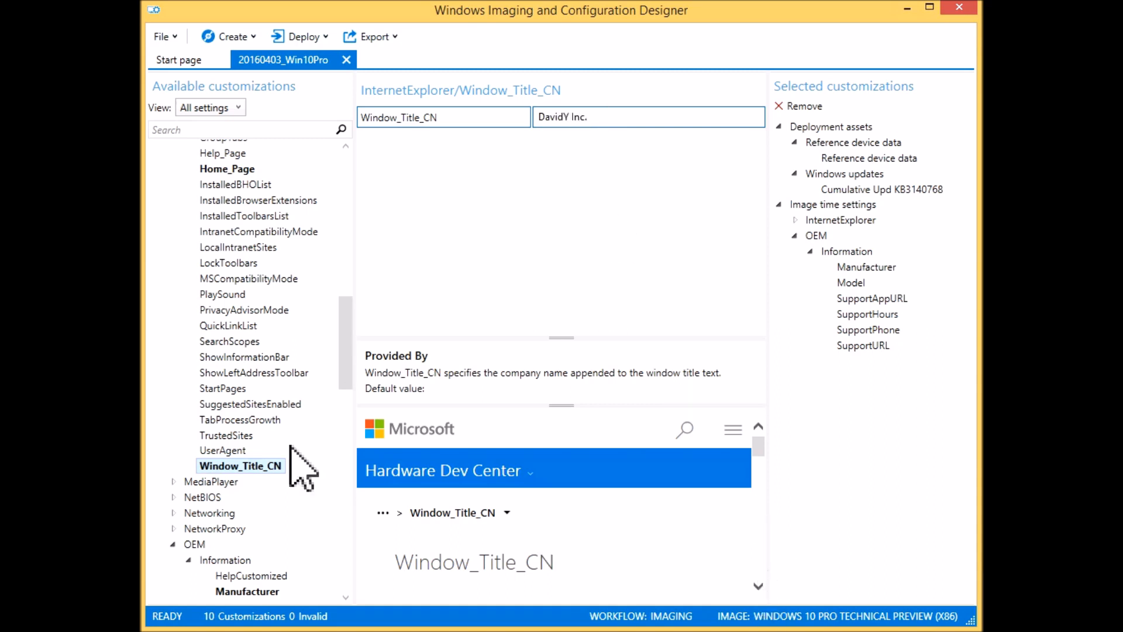
Set the AllowTelemetry policy under Policies/System to Basic.
scroll(357, 351, "down", 10)
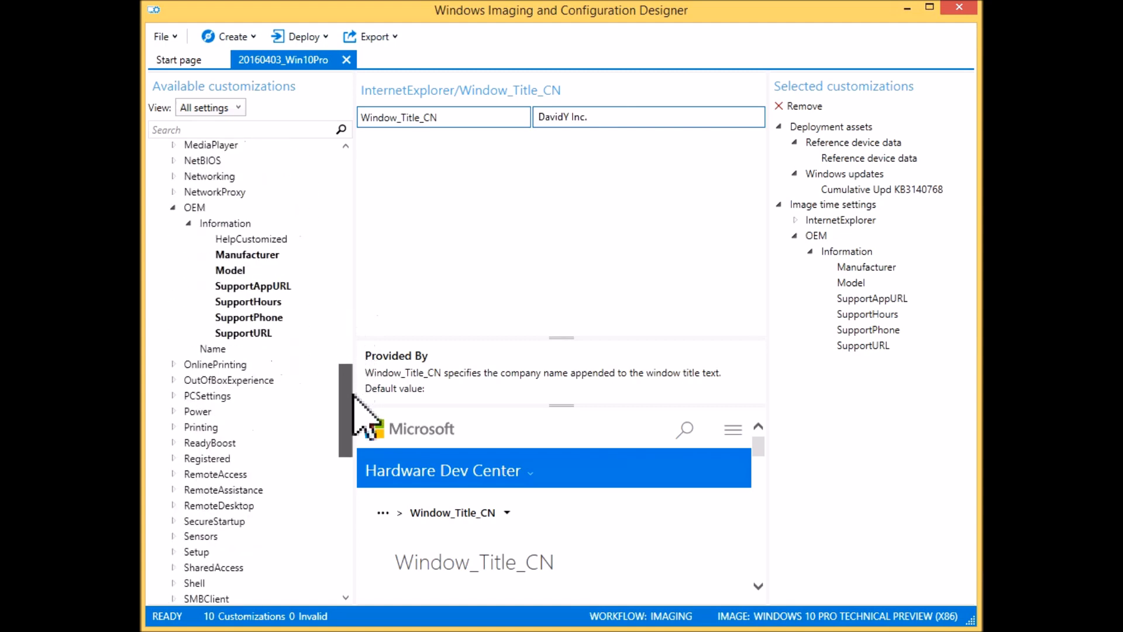
left_click_drag(354, 420, 349, 541)
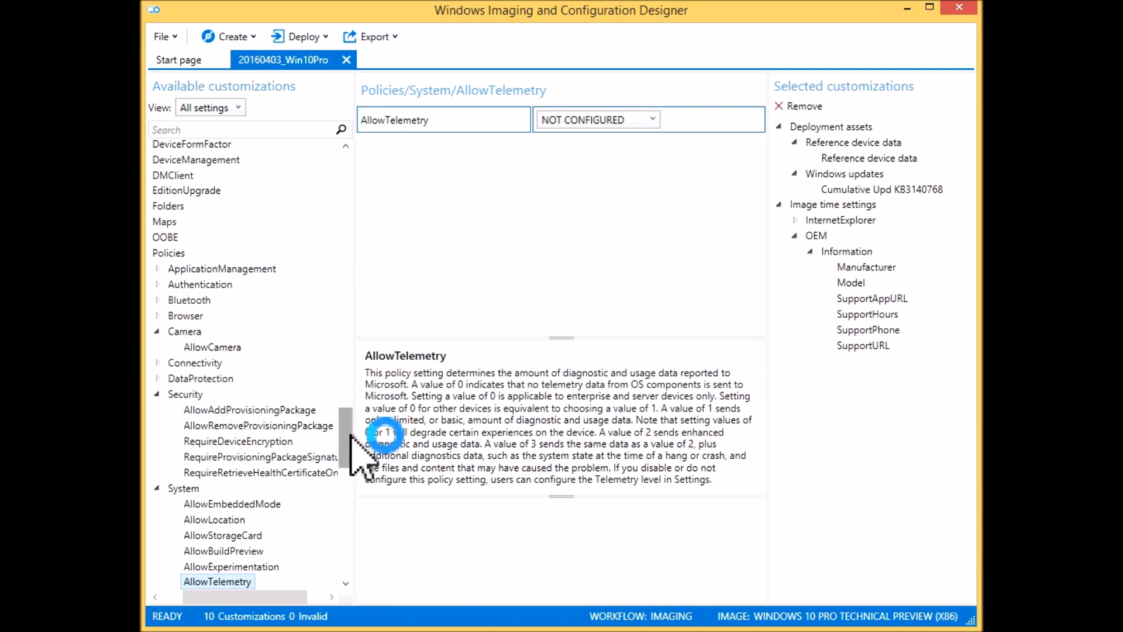
scroll(351, 468, "down", 5)
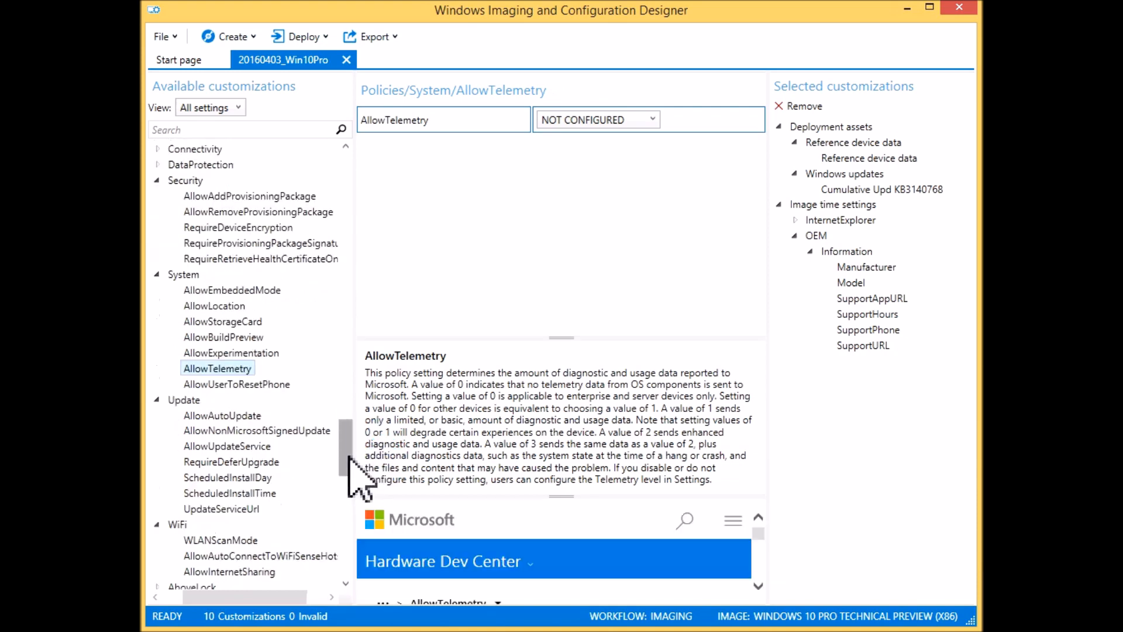
left_click(193, 275)
left_click(232, 368)
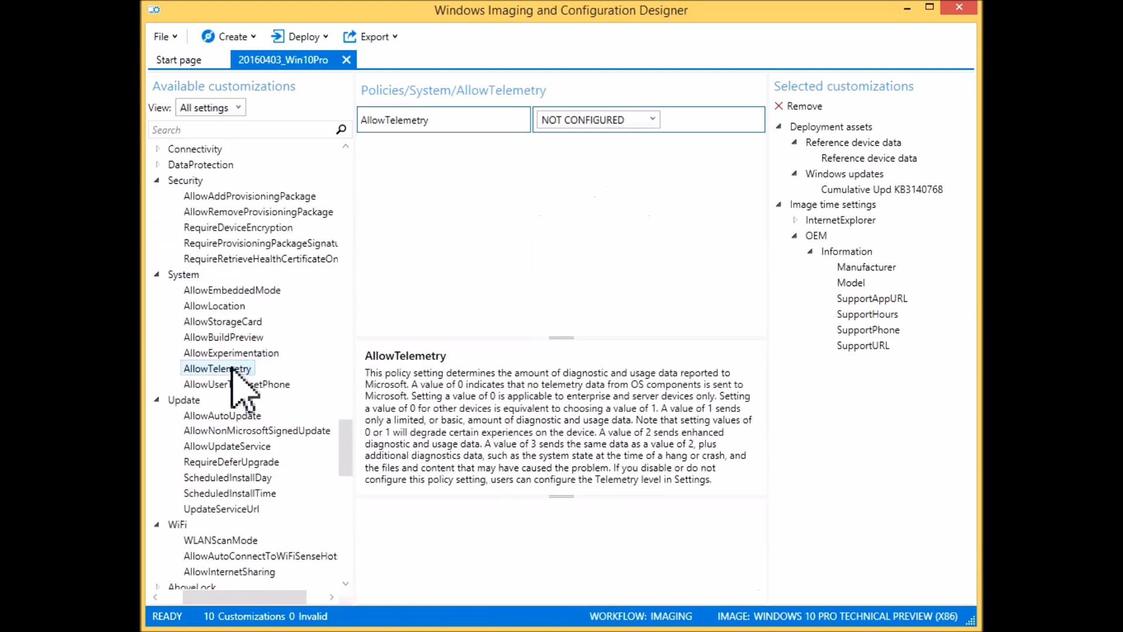
left_click(648, 127)
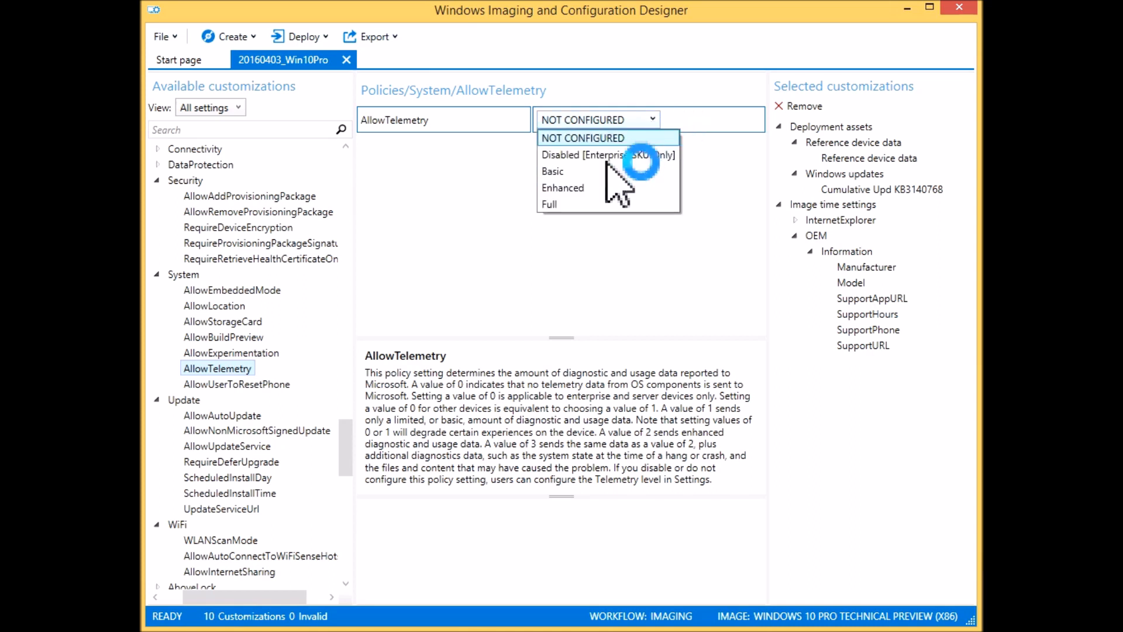
key("Up")
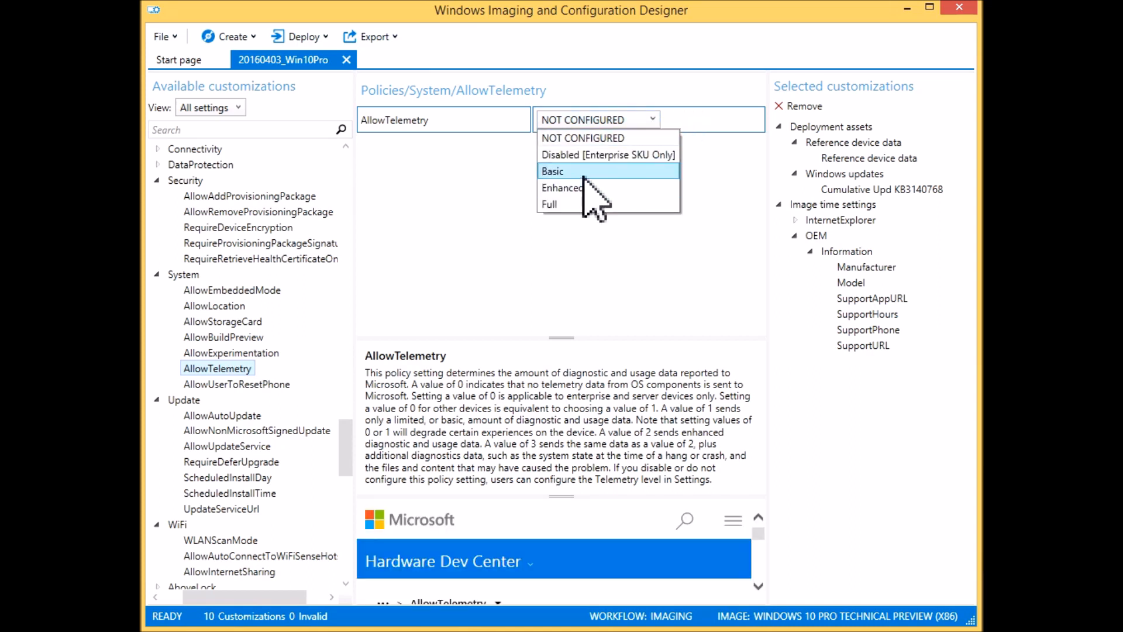
left_click(583, 175)
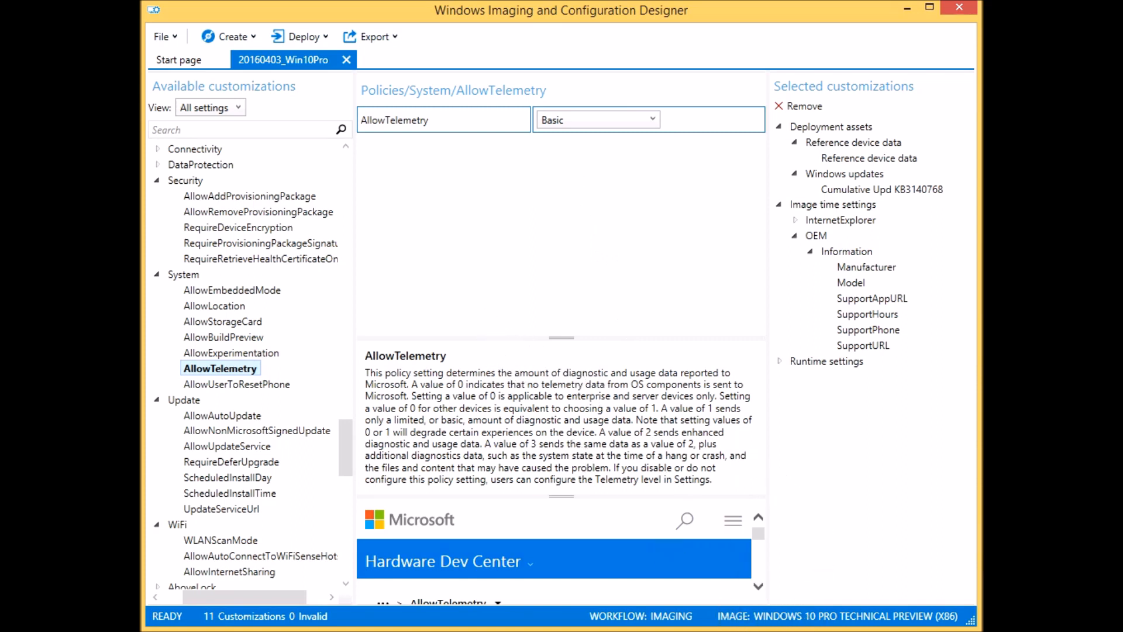
Expand the Runtime settings and InternetExplorer entries in the selected customizations to review them, and save the project.
left_click(780, 361)
left_click(795, 378)
left_click(810, 393)
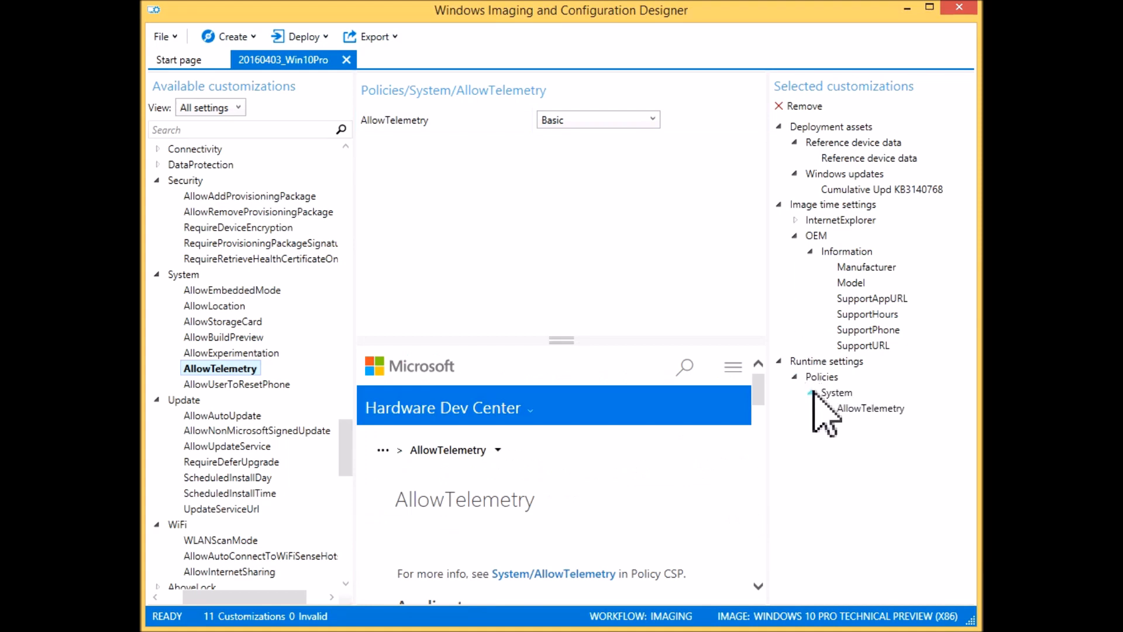
left_click(796, 220)
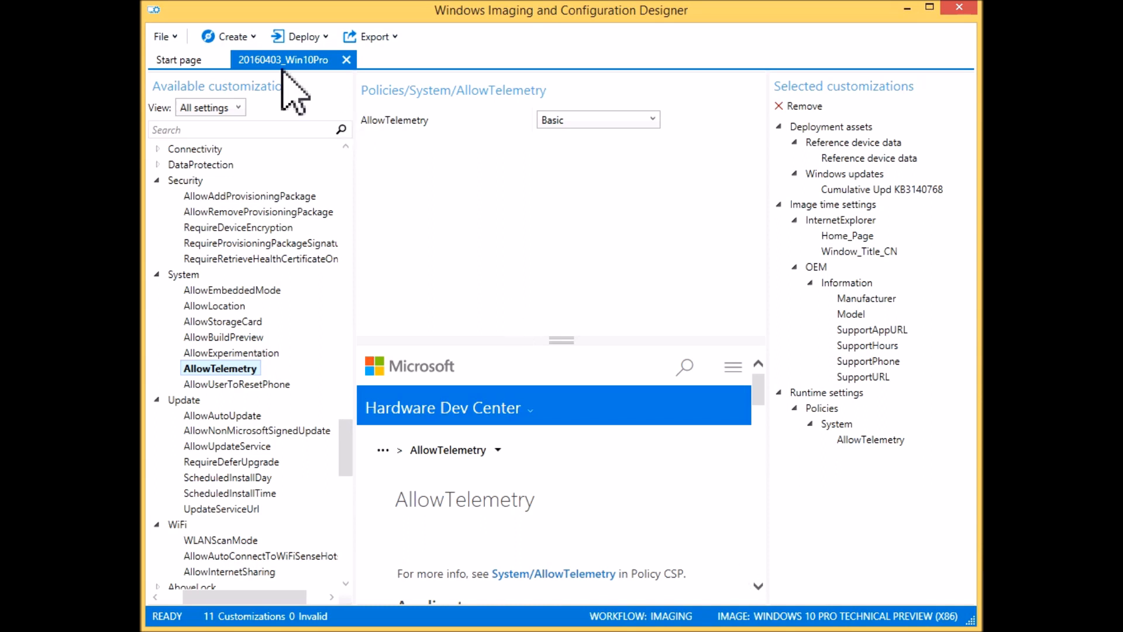
left_click(175, 36)
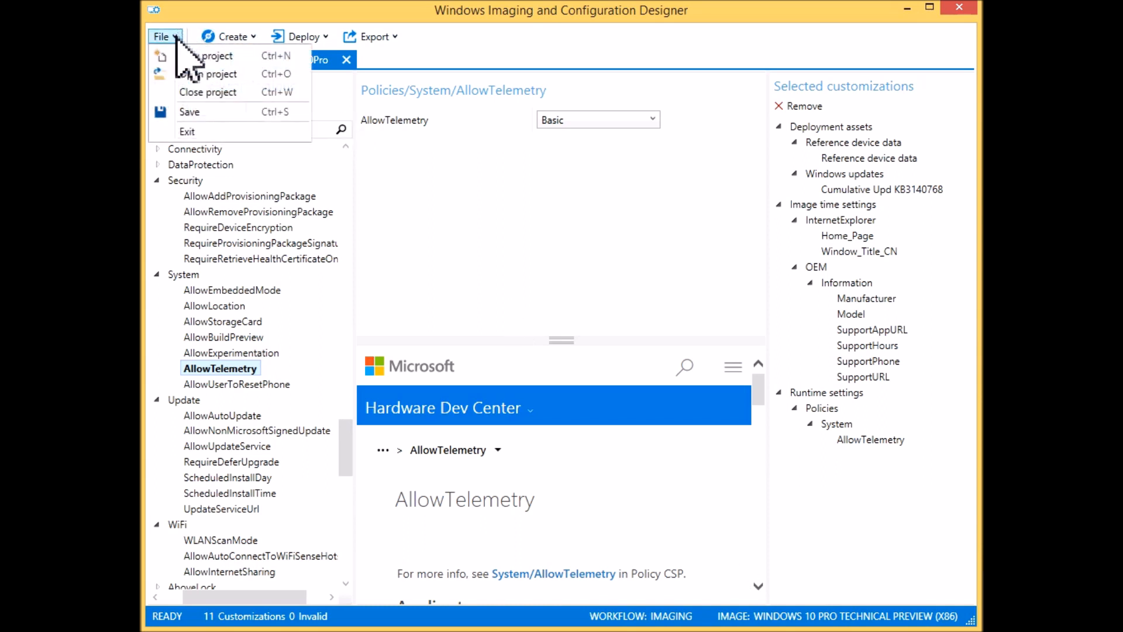
left_click(189, 112)
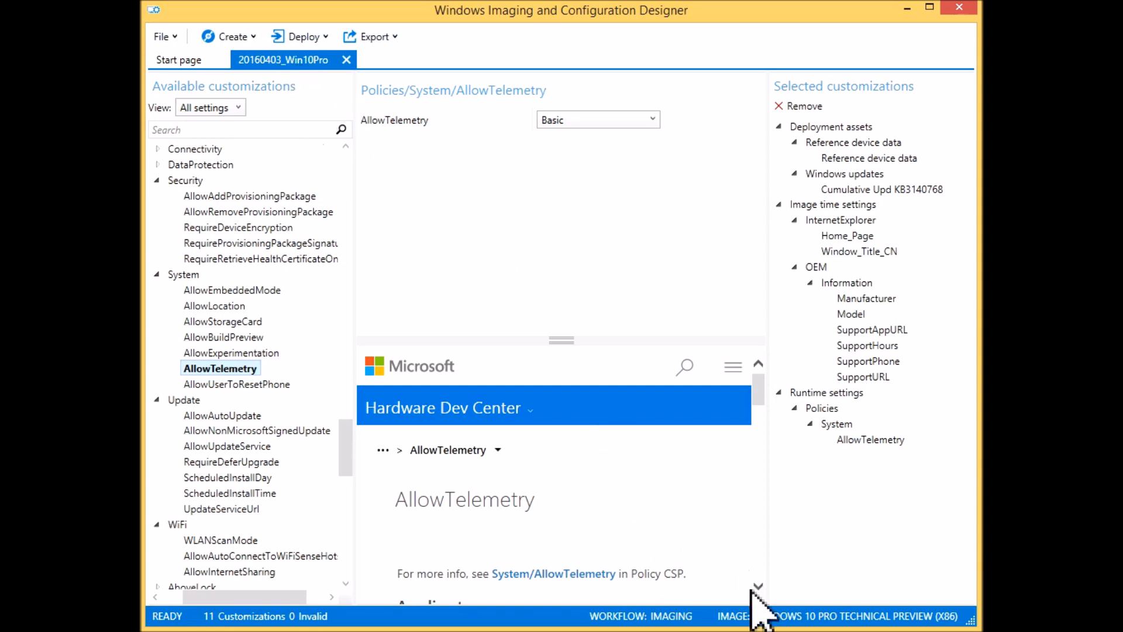
Start a clean install media build in WIM format with the deployment files saved to a folder.
left_click(256, 36)
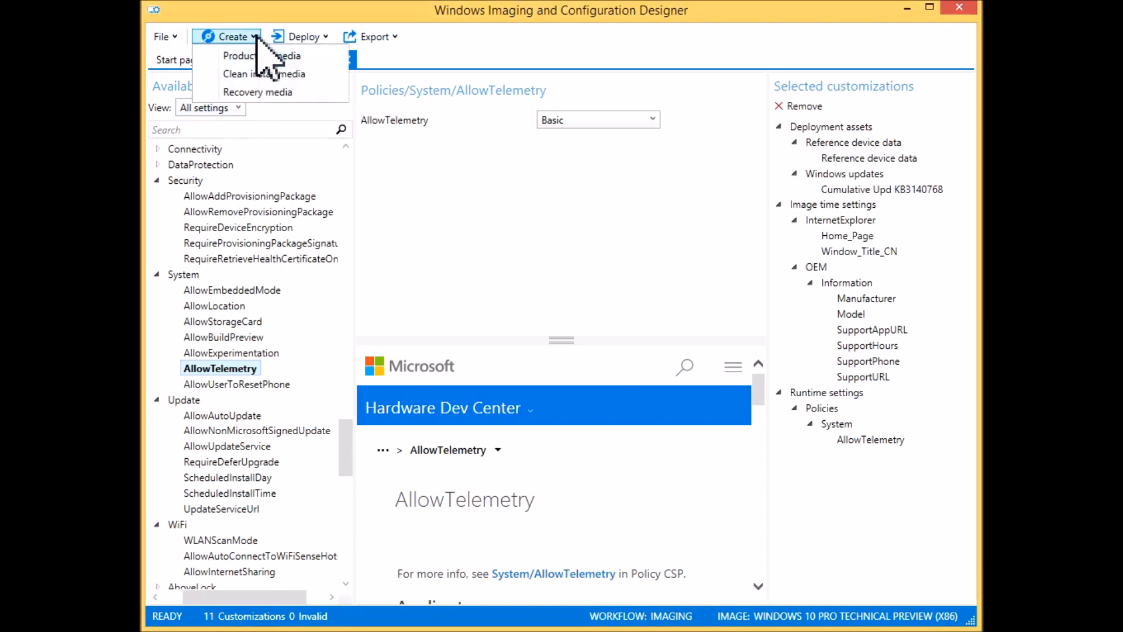
left_click(260, 74)
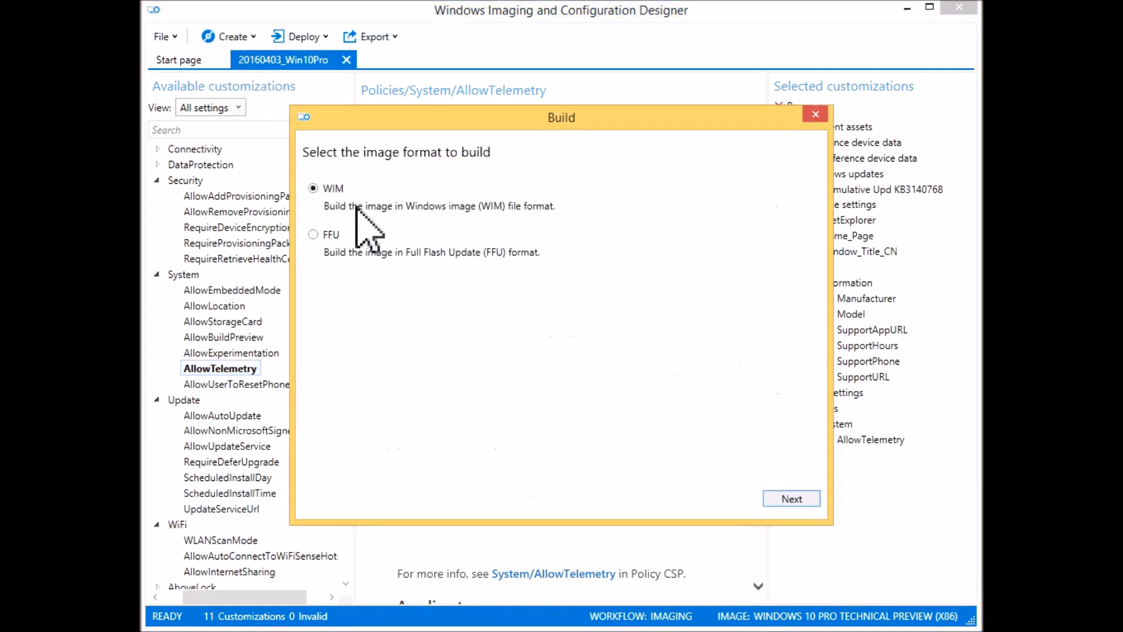
left_click(792, 499)
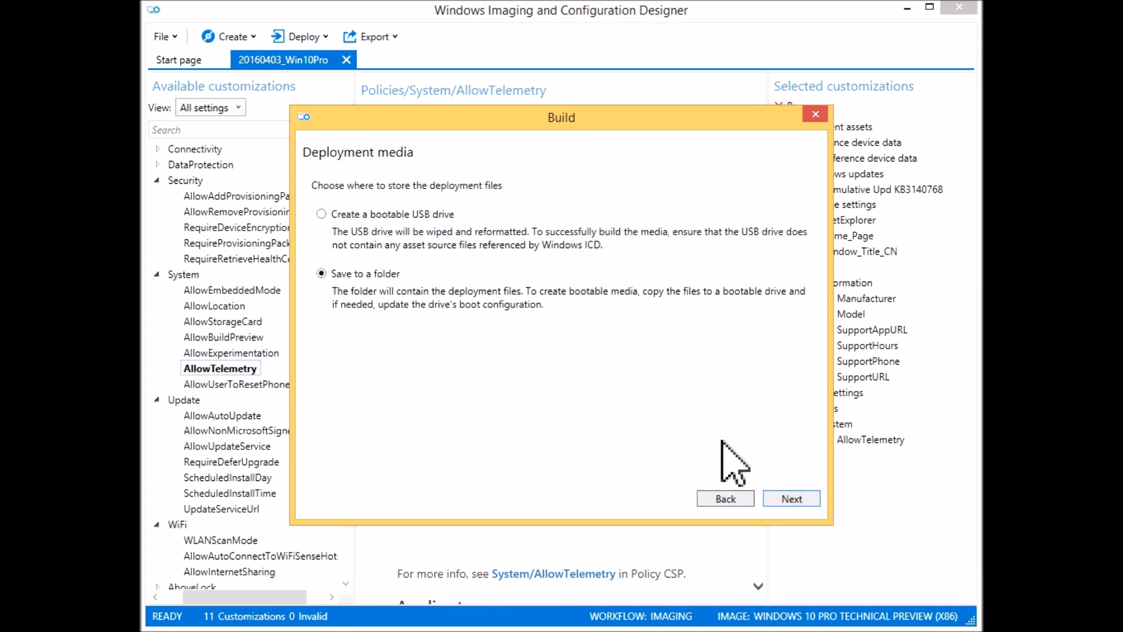
left_click(792, 498)
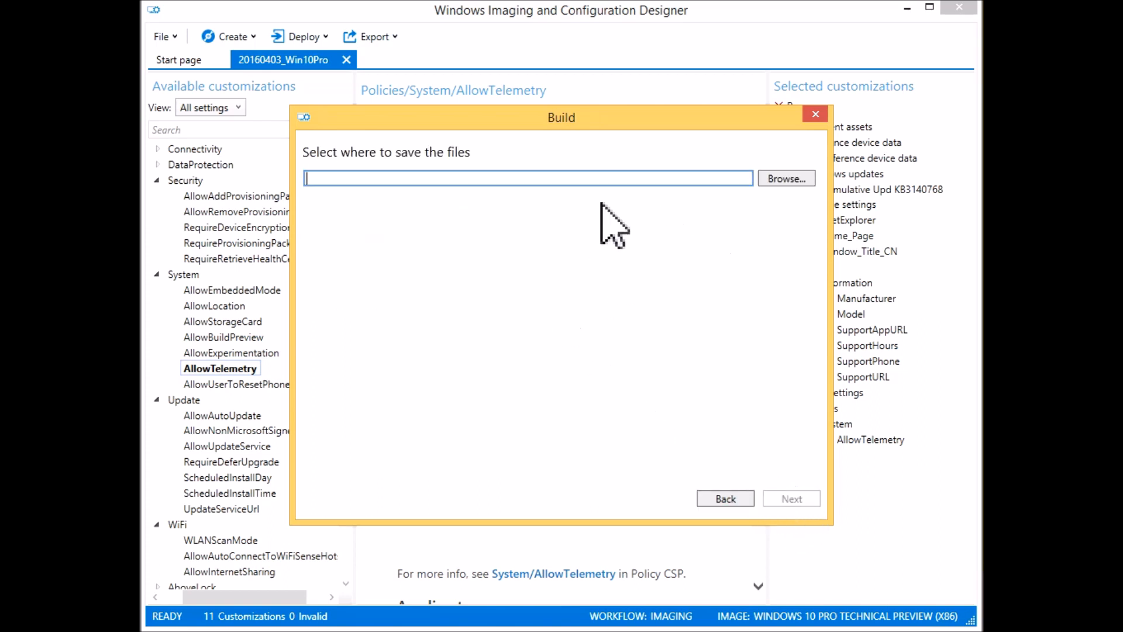
Set the output location to D:\Win10_1511_WICD\Clean and build the Windows image through to completion.
left_click(484, 178)
type("D:\\Win10_1511_WICD\\Clean")
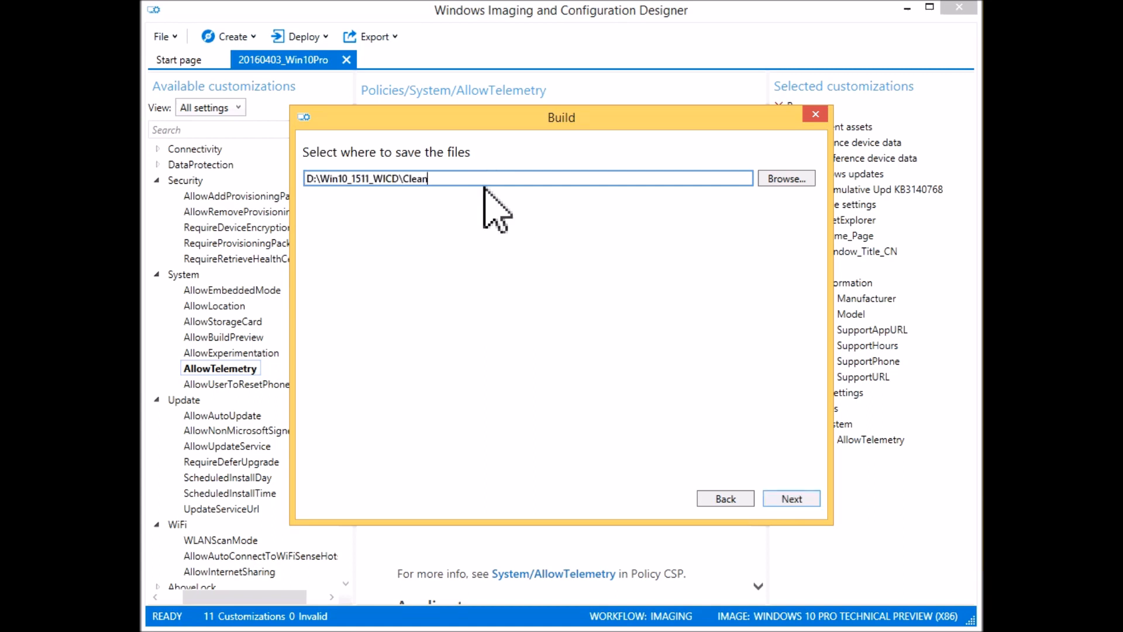
left_click(791, 499)
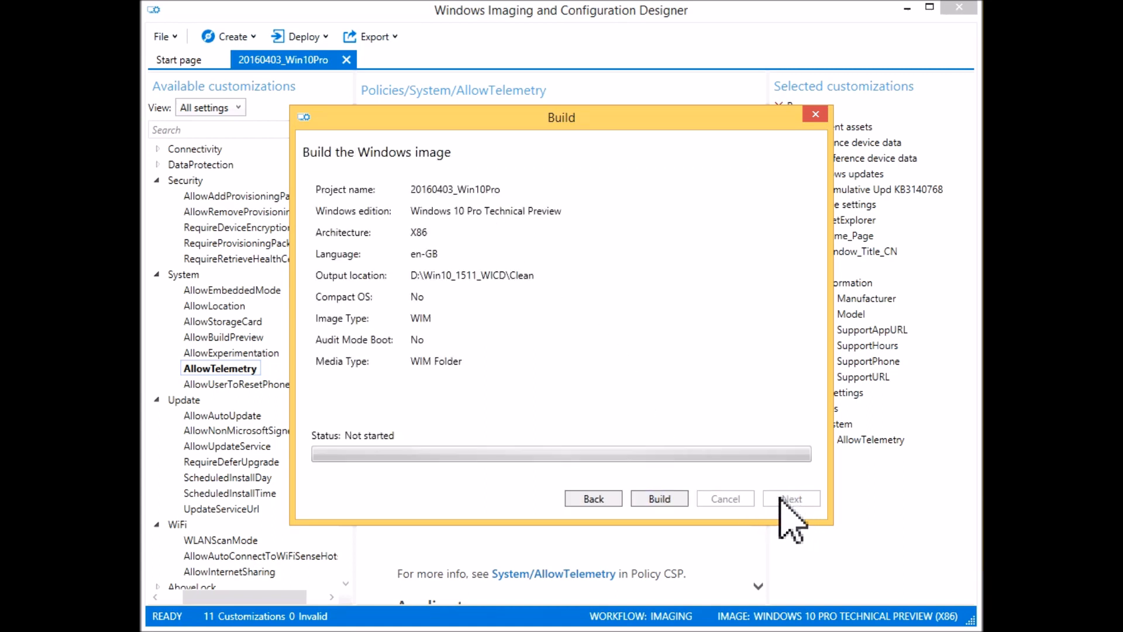
left_click(673, 499)
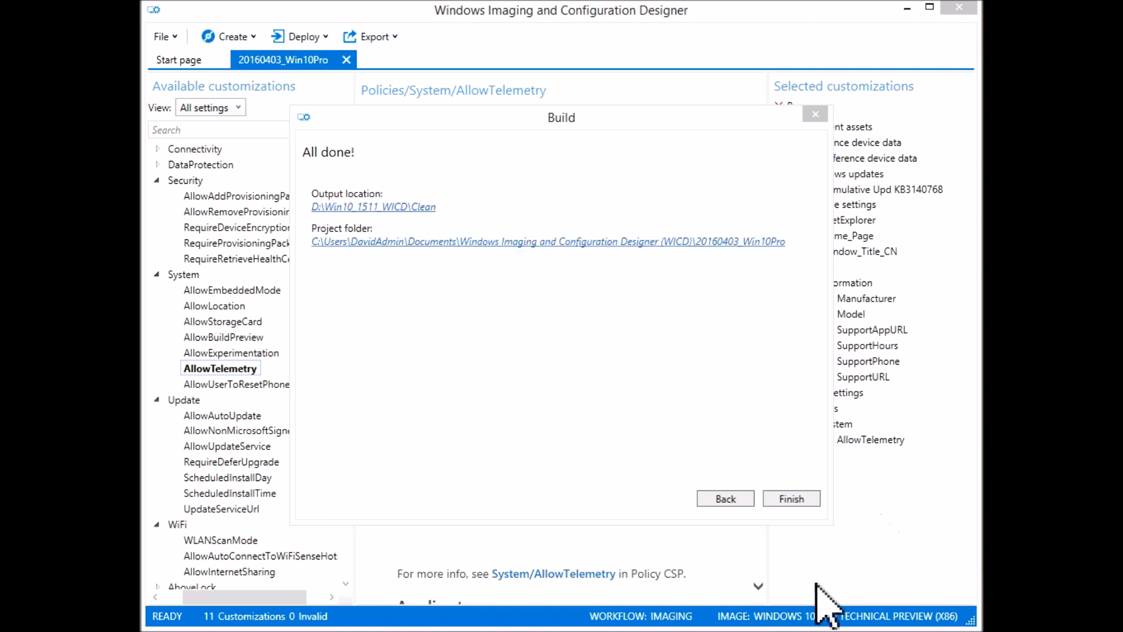
left_click(791, 498)
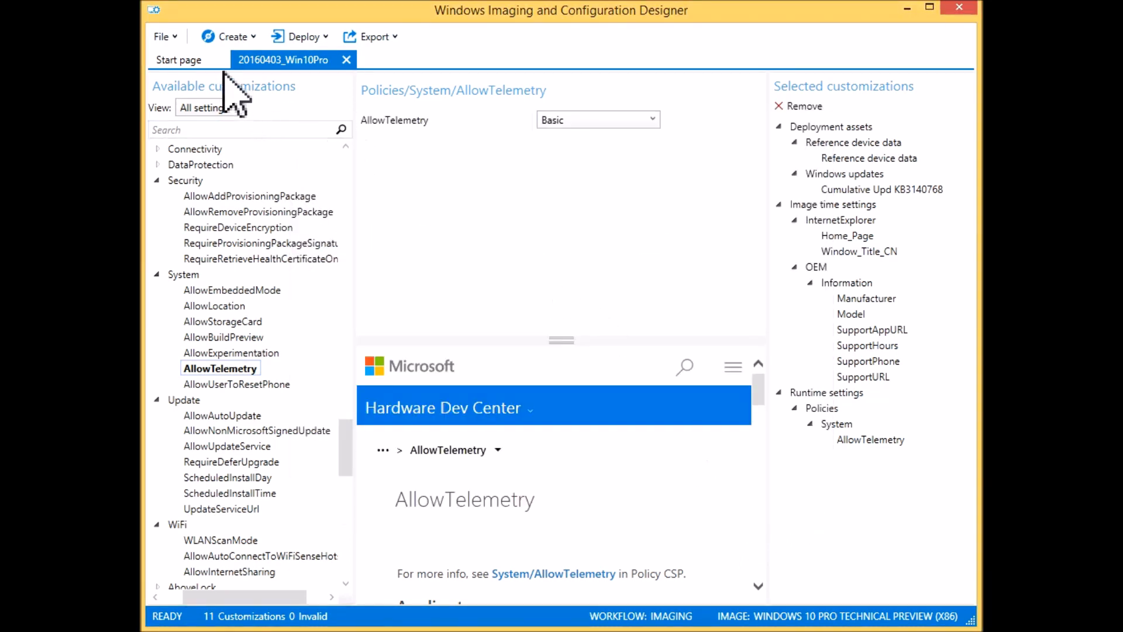
Save the 20160403_Win10Pro project and exit Windows Imaging and Configuration Designer.
left_click(174, 37)
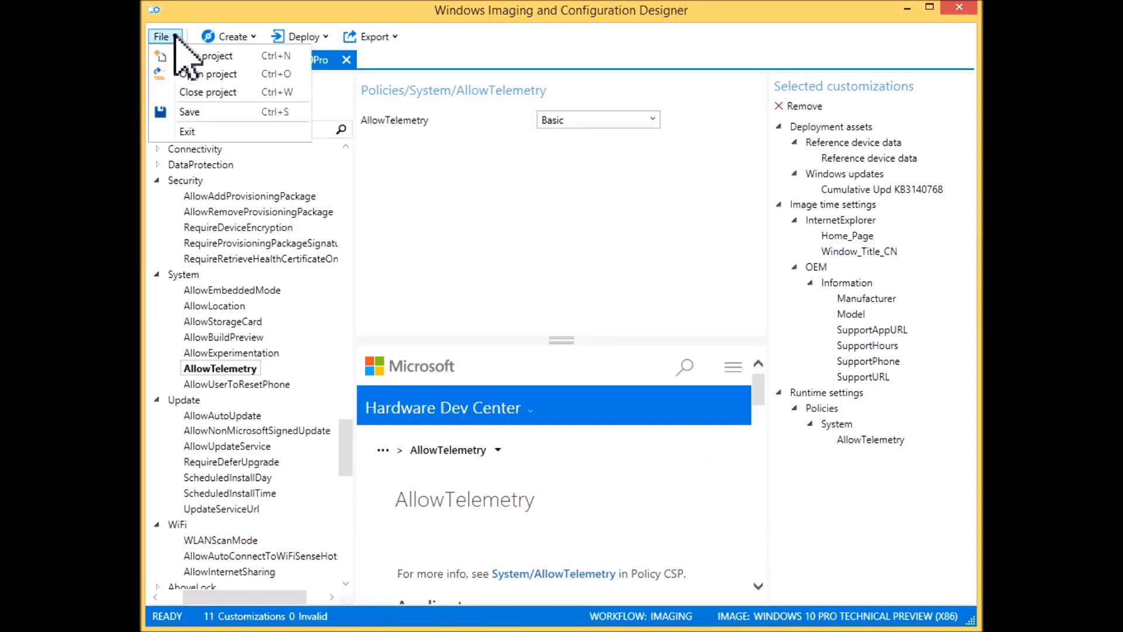
left_click(193, 113)
left_click(173, 37)
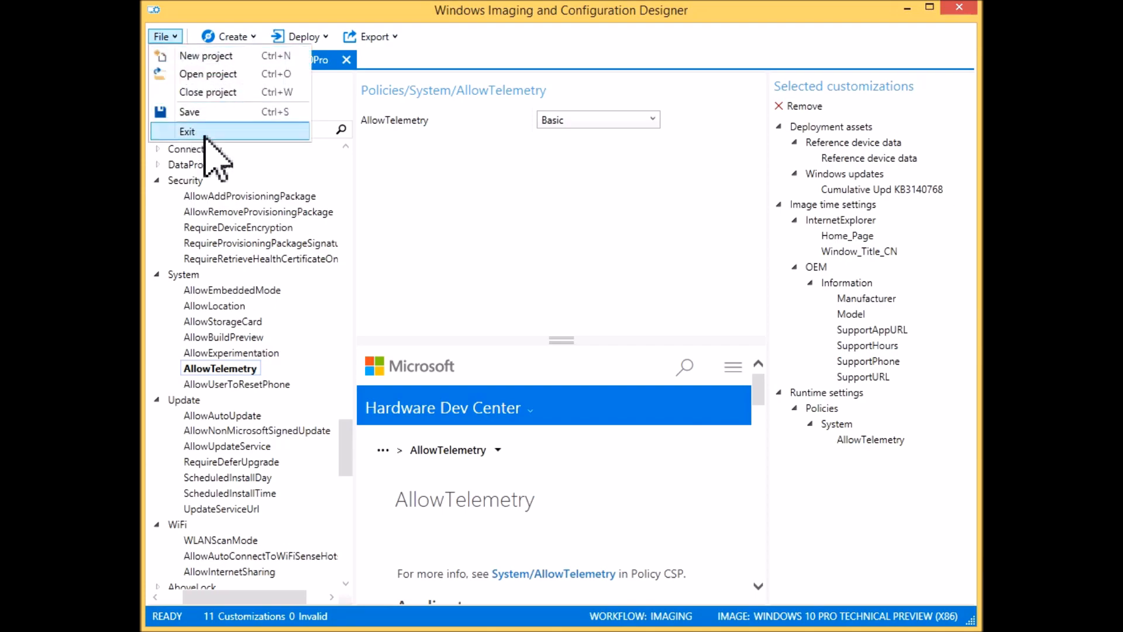
left_click(205, 135)
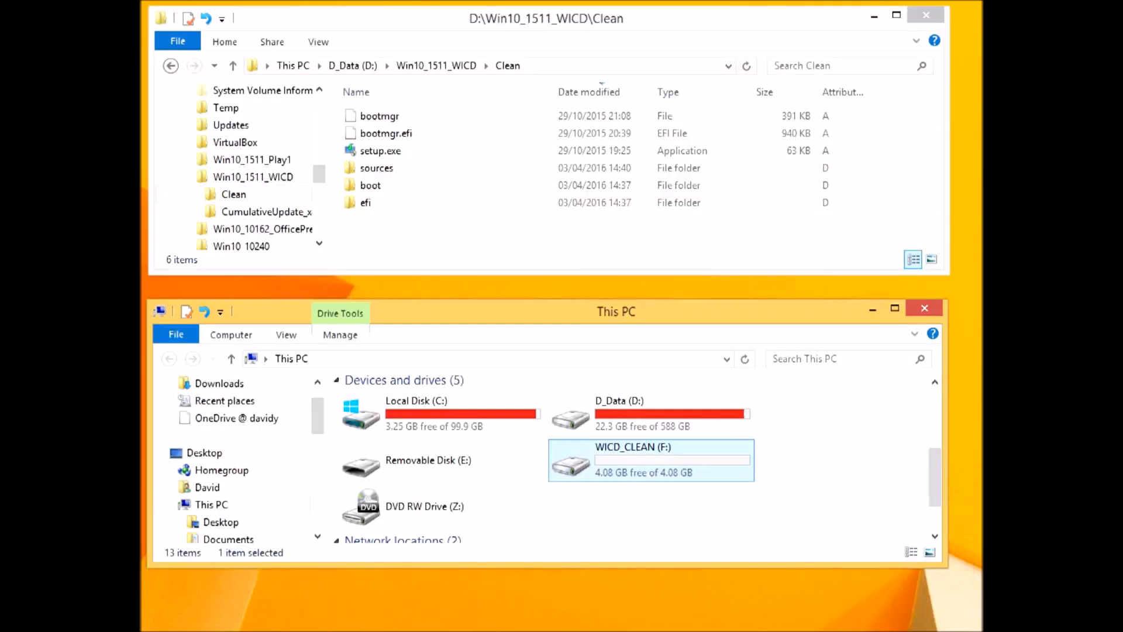
In File Explorer, copy everything from D:\Win10_1511_WICD\Clean to the WICD_CLEAN (F:) drive.
double_click(660, 471)
left_click(447, 120)
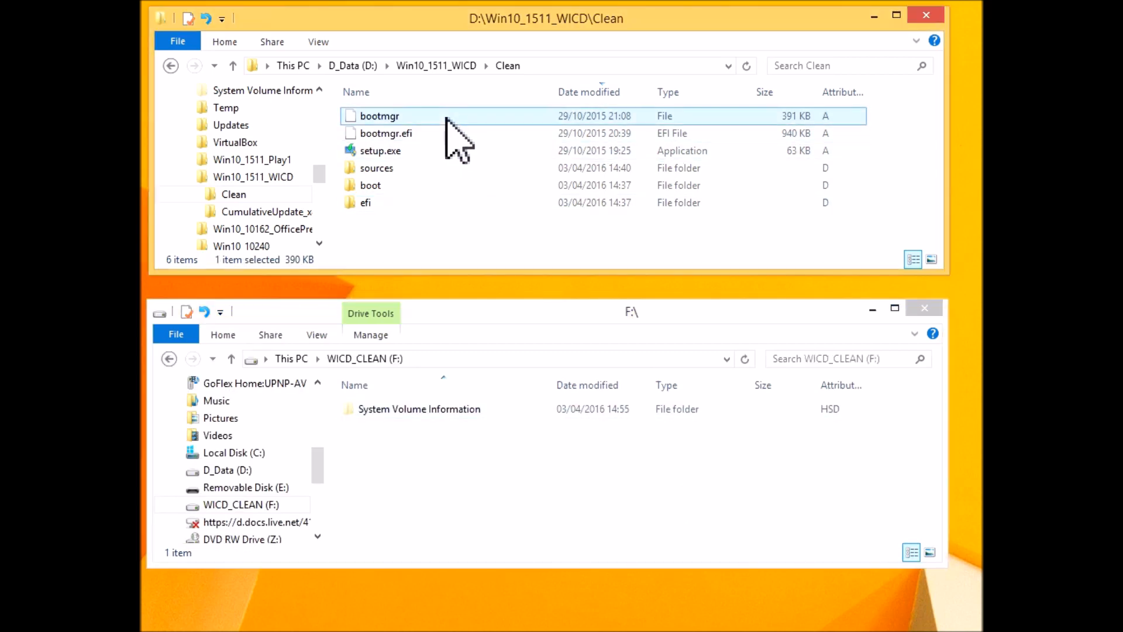
key("ctrl+a")
left_click_drag(446, 120, 509, 454)
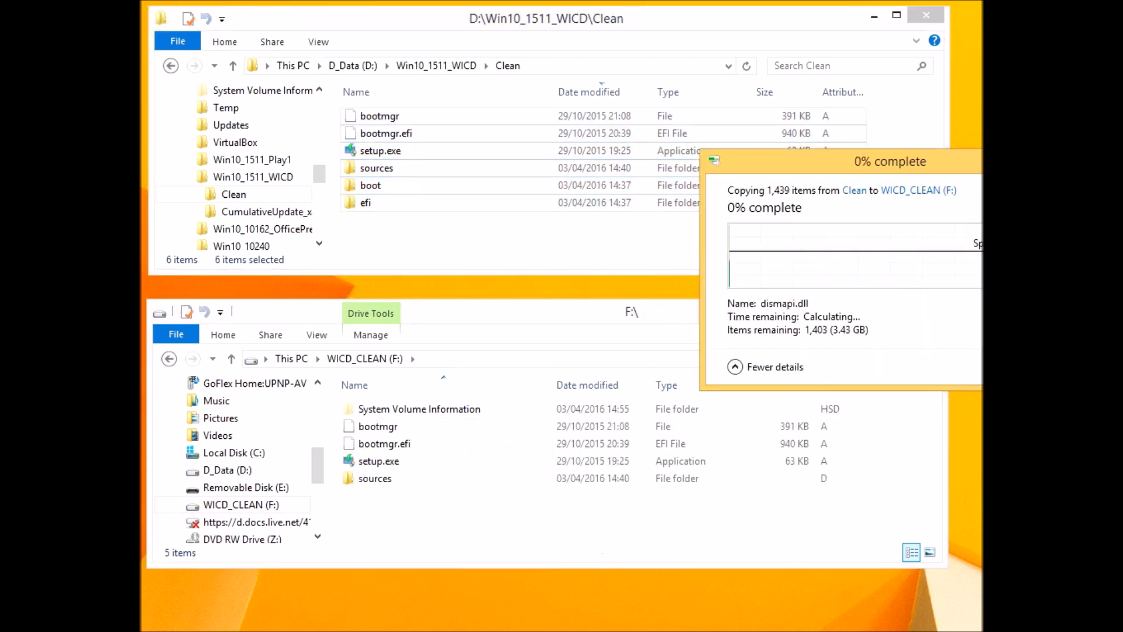
left_click_drag(870, 166, 660, 168)
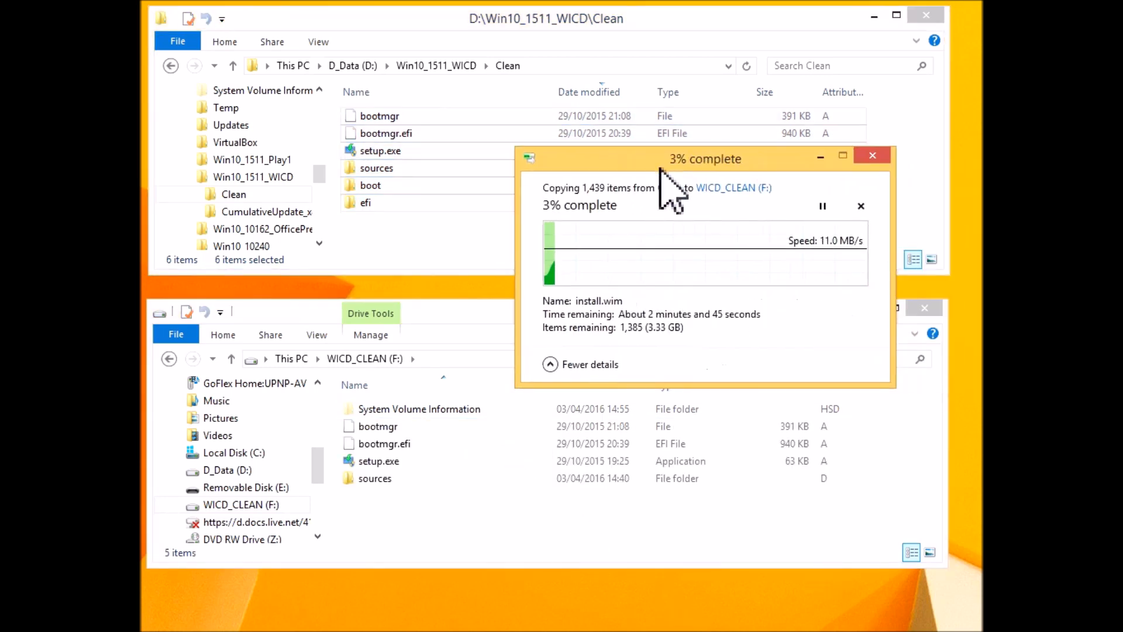
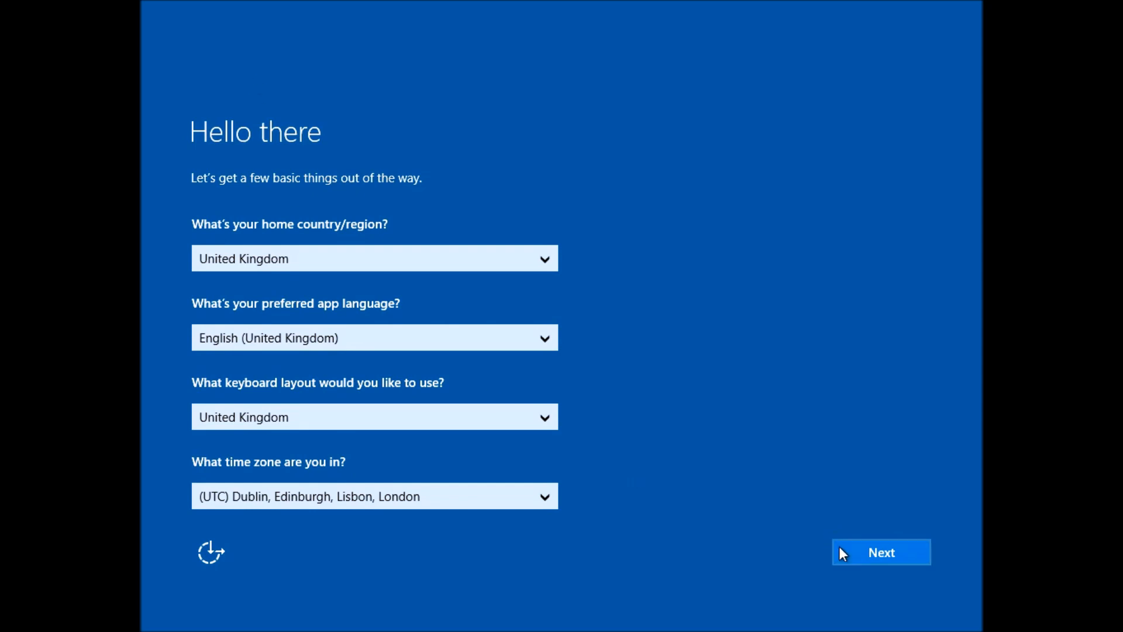
Complete the Windows 10 first-run setup with United Kingdom regional settings, no product key, accepted licence terms and Express settings.
left_click(901, 549)
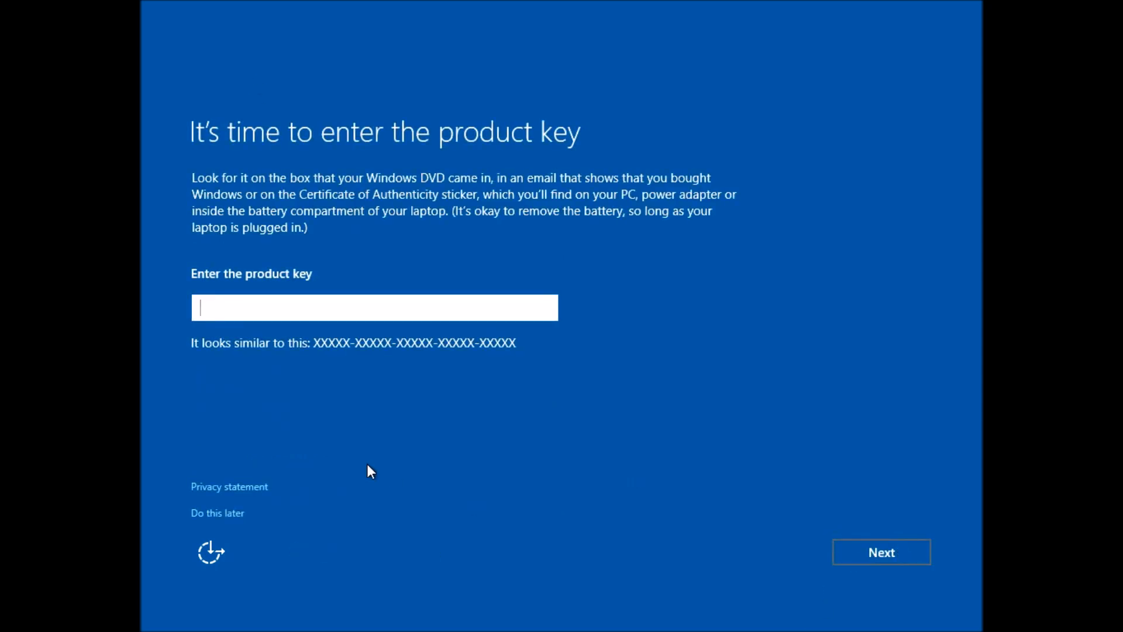
left_click(222, 513)
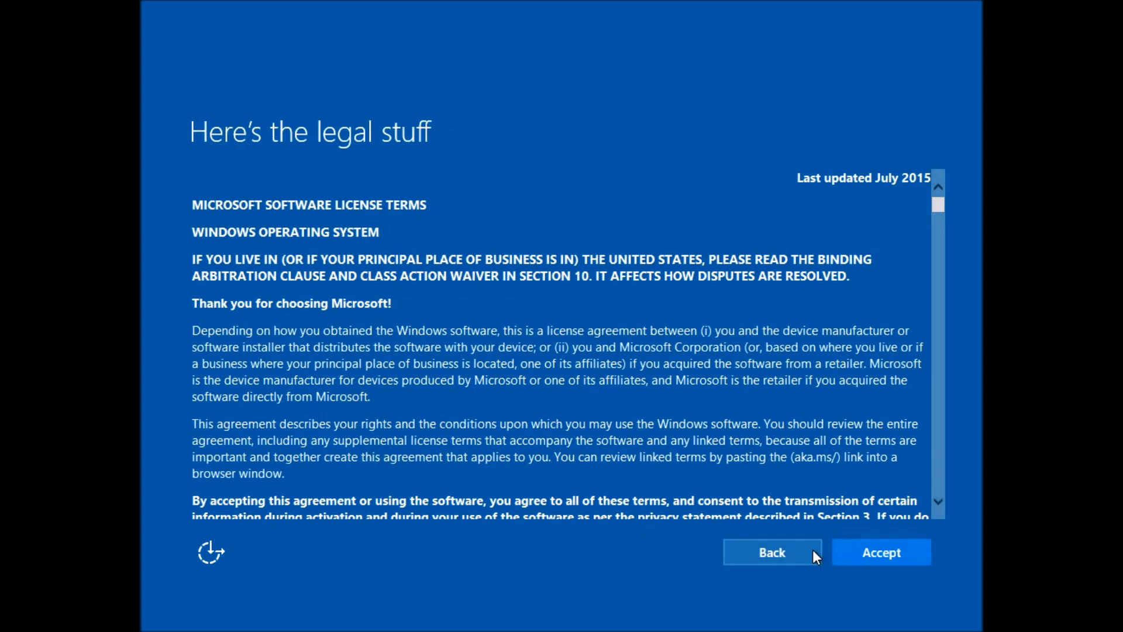
left_click(872, 551)
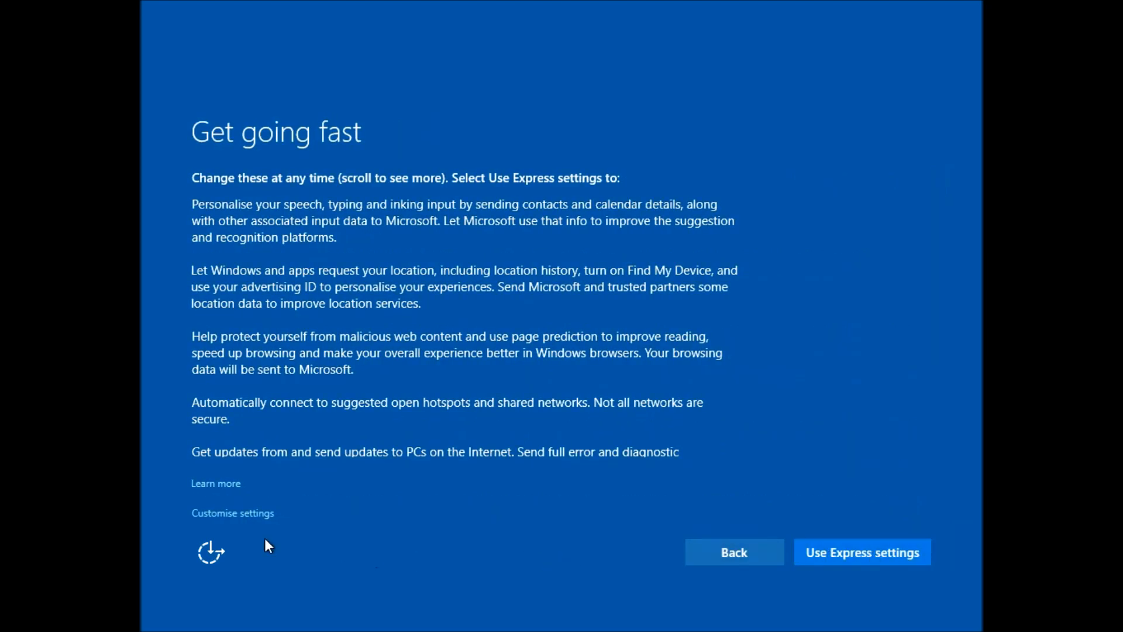
left_click(863, 553)
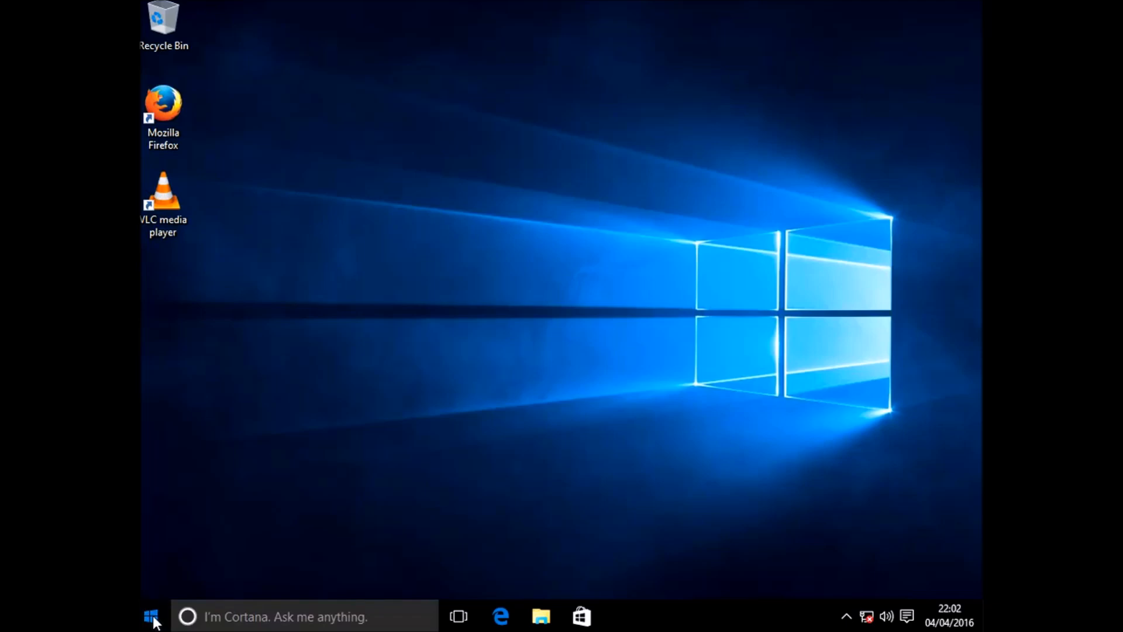
Check the Windows Update advanced options, the update history and the list of installed updates.
left_click(152, 619)
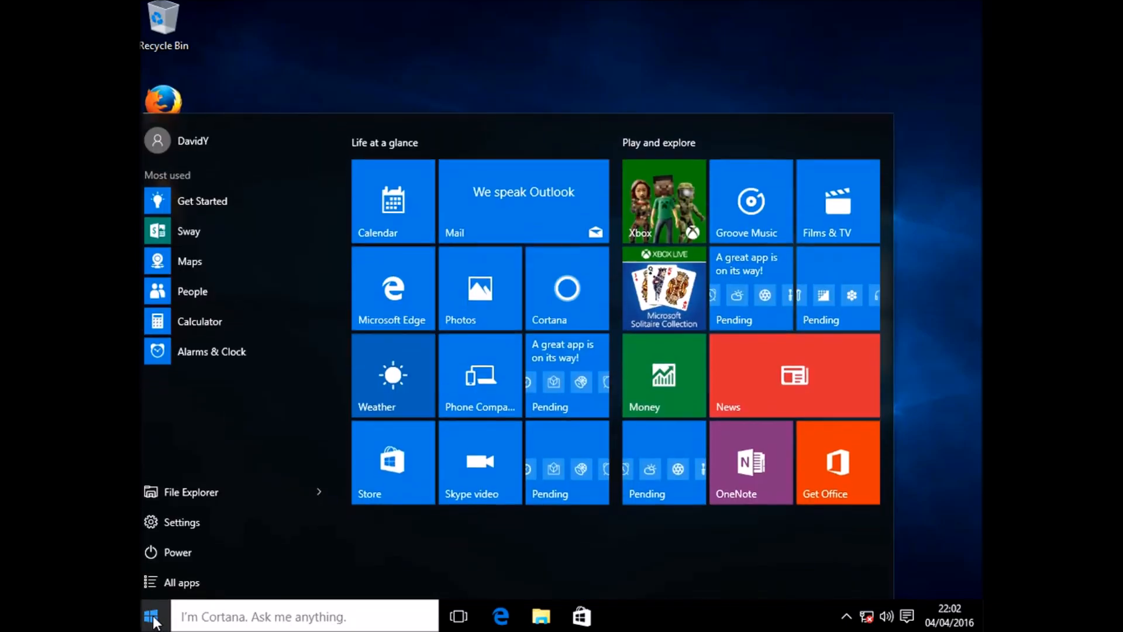
left_click(173, 520)
left_click(715, 353)
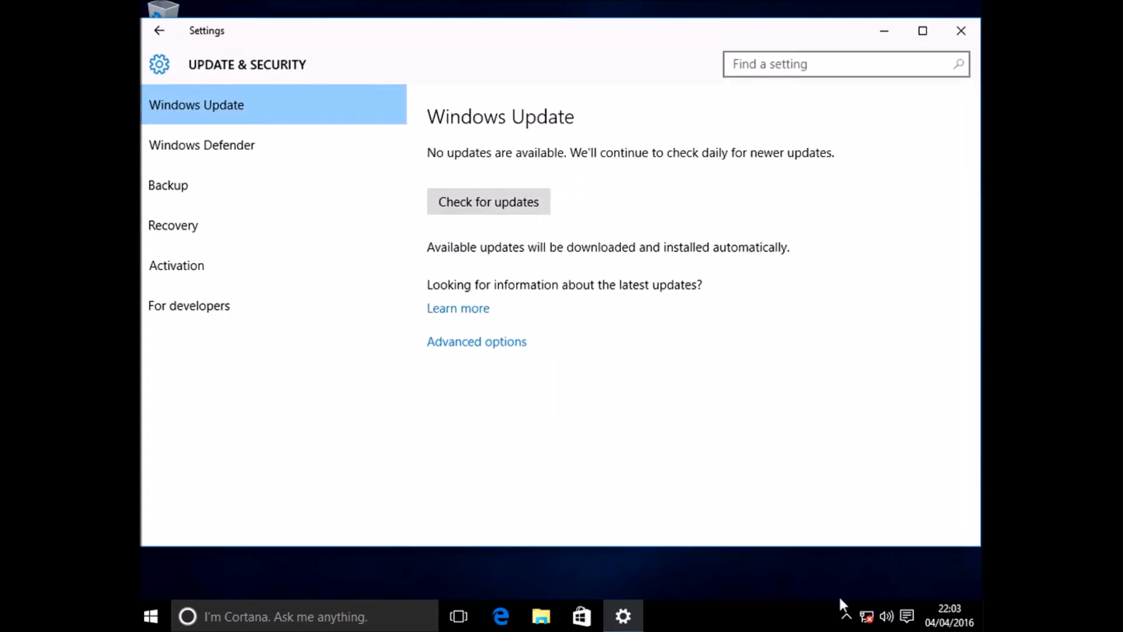
left_click(503, 345)
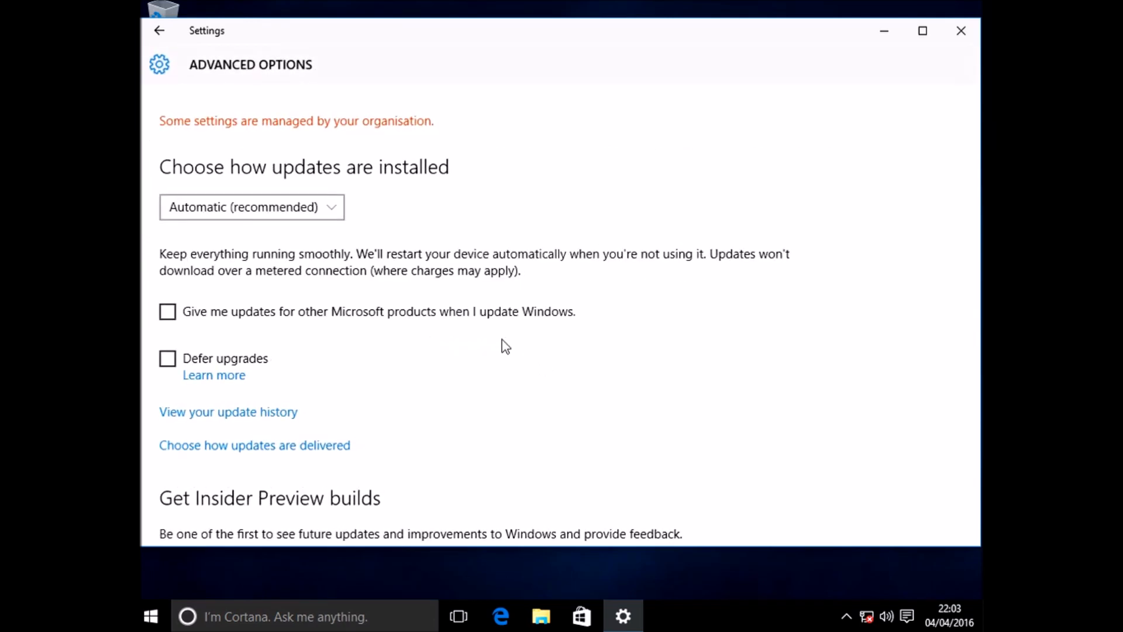
left_click(256, 414)
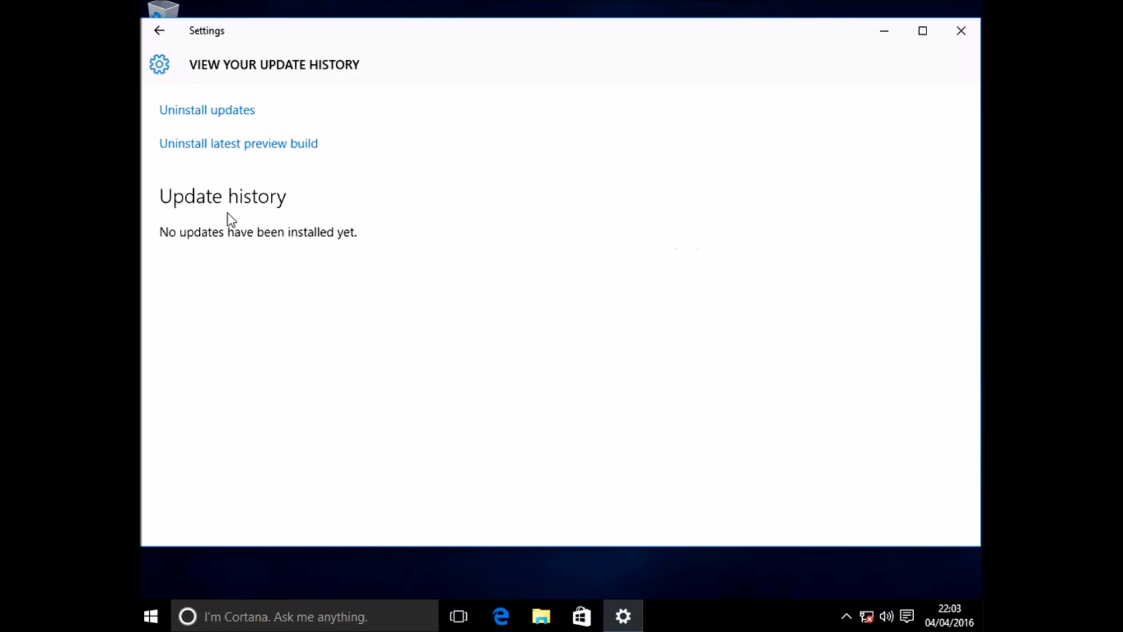
left_click(204, 111)
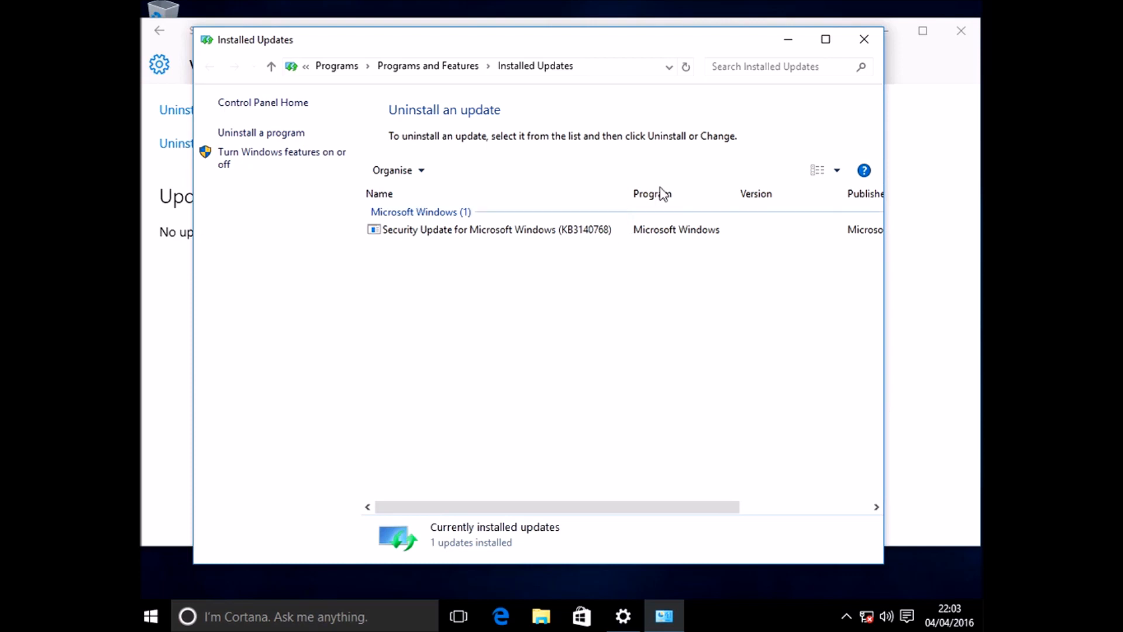
left_click(874, 43)
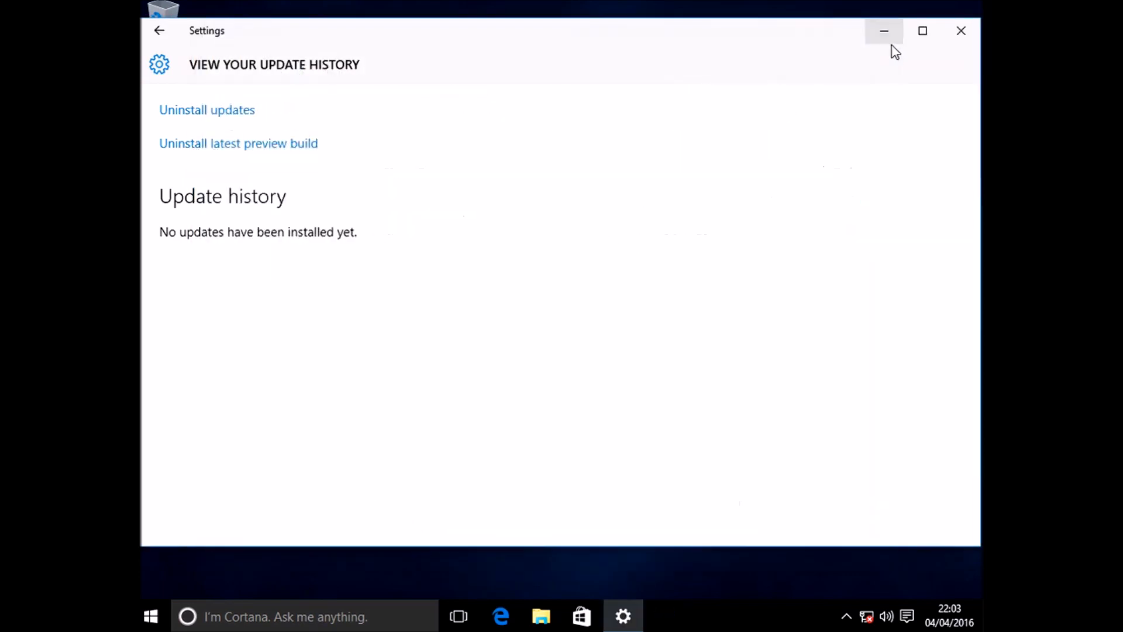
left_click(961, 32)
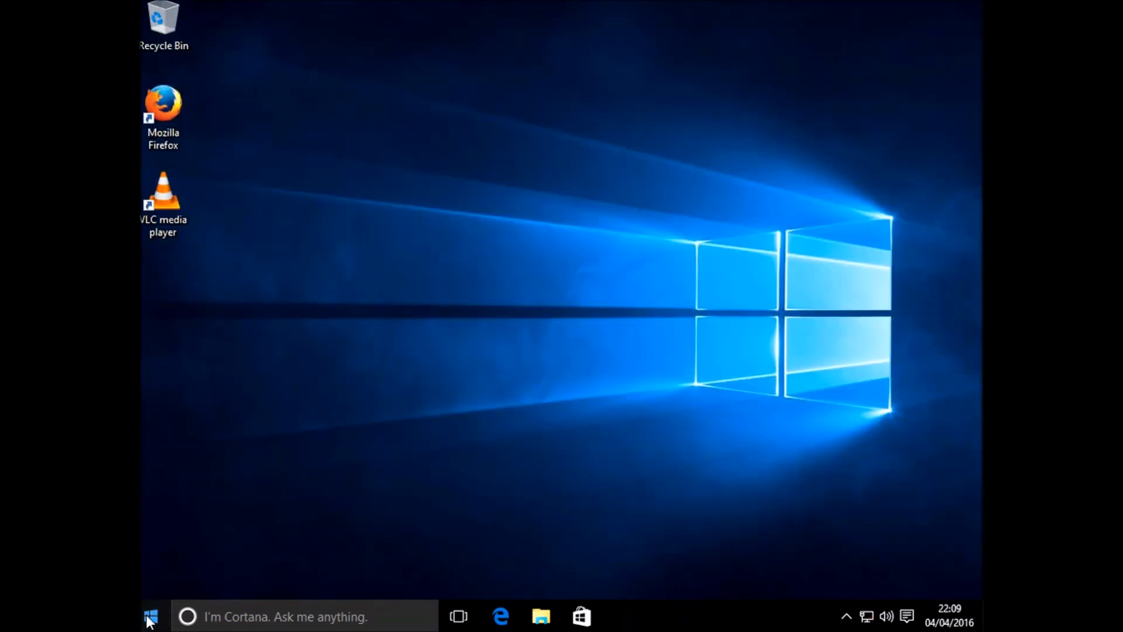
Review the manufacturer, model and support details in the System information and test the Online support link.
right_click(150, 619)
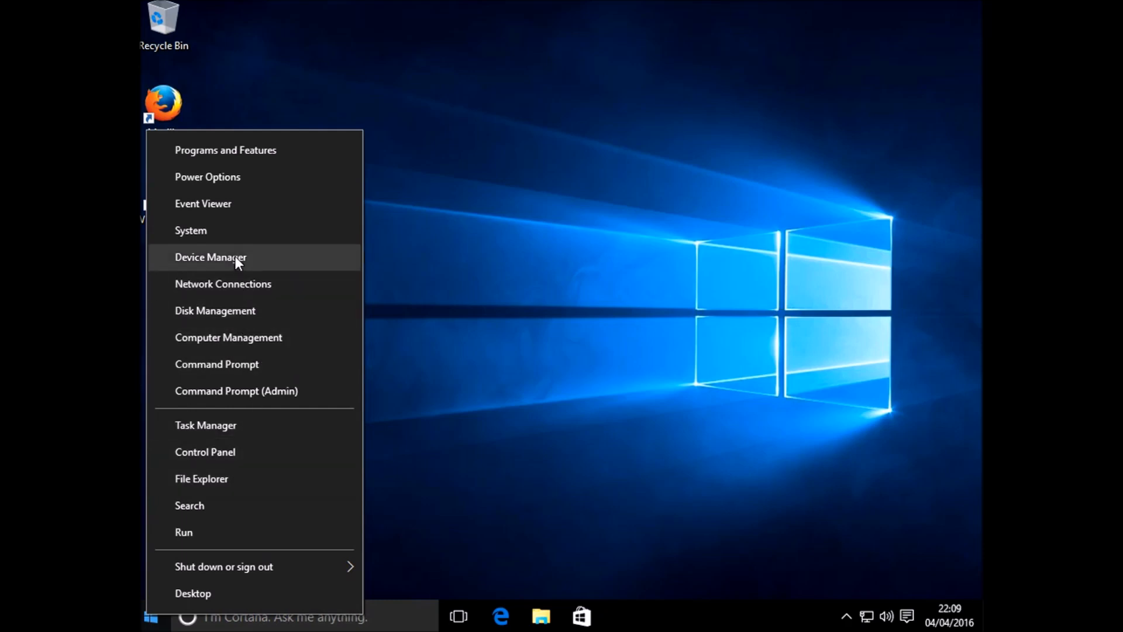
left_click(234, 237)
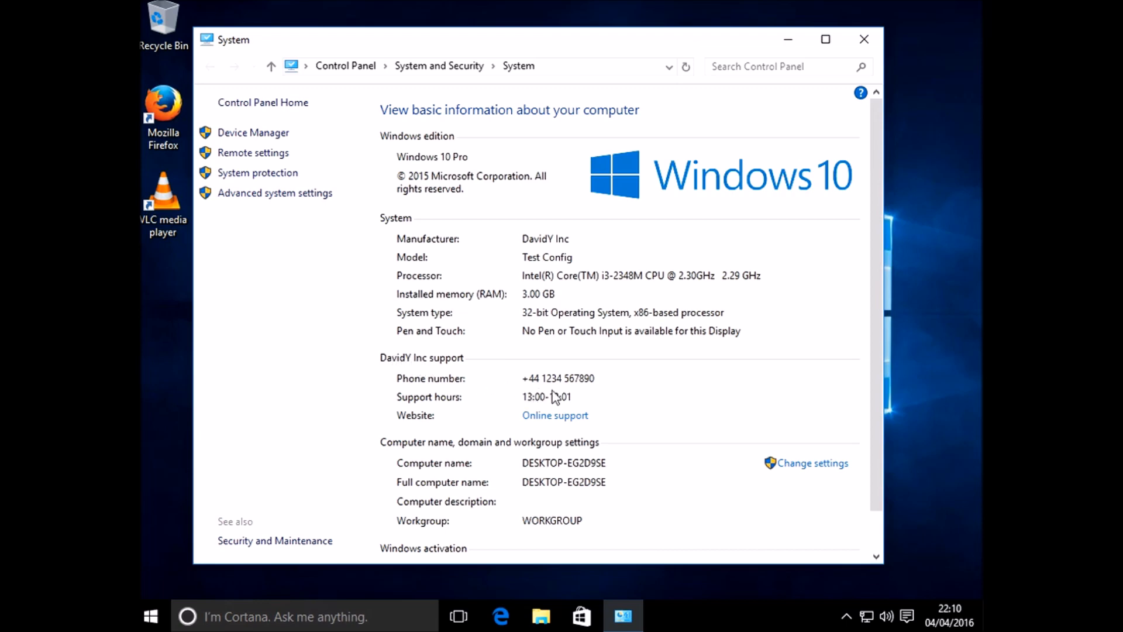
left_click(558, 416)
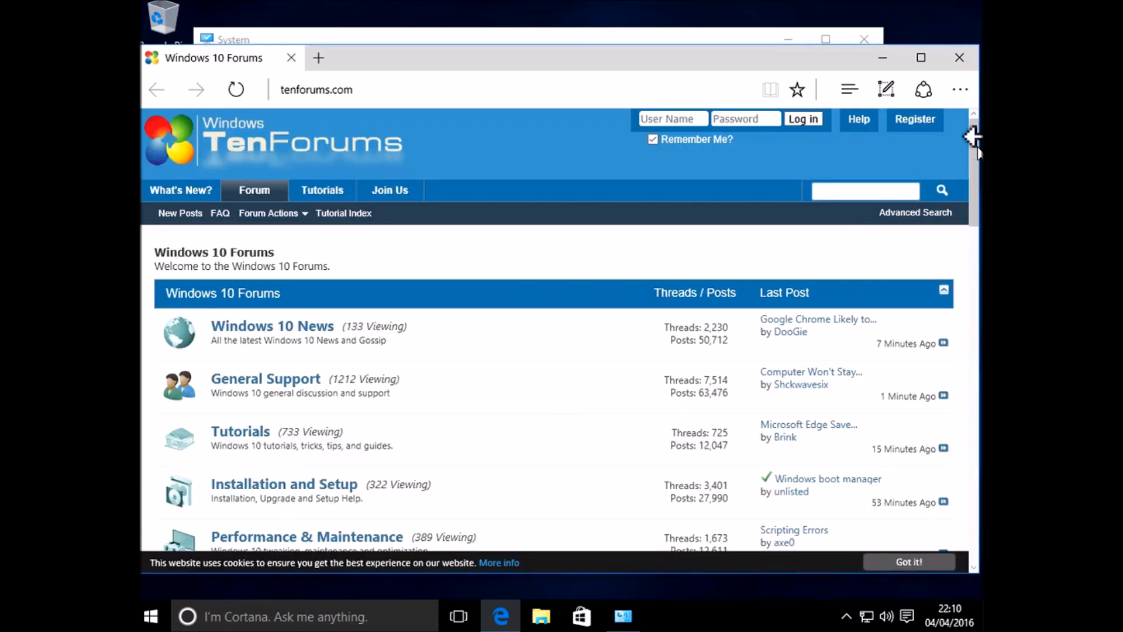
left_click(963, 61)
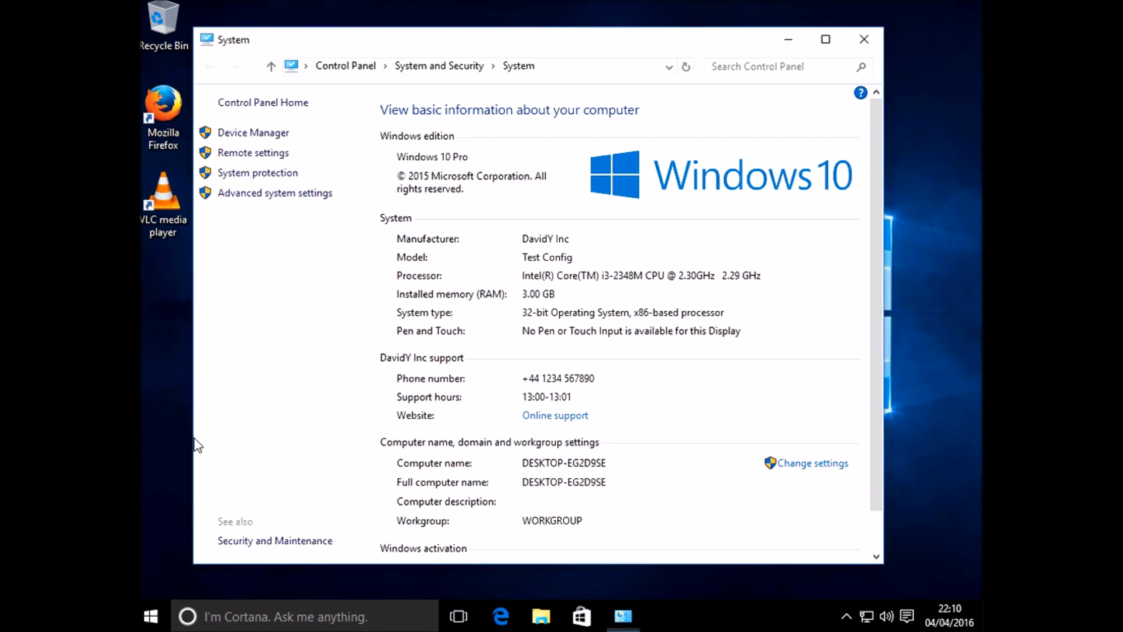
key("super")
type("iexpl")
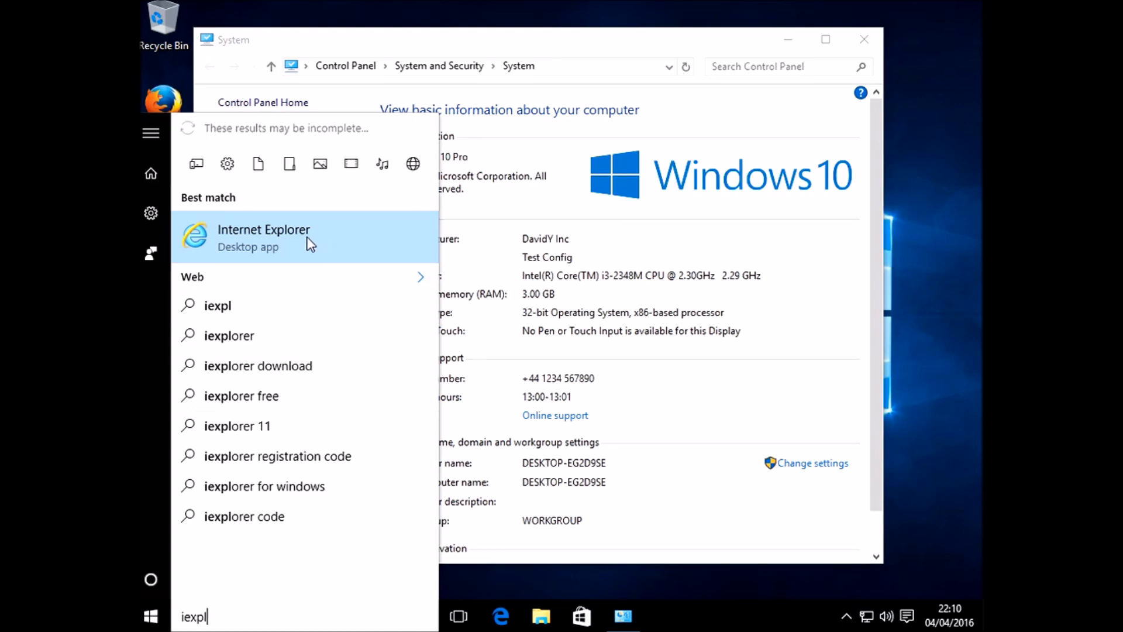
left_click(309, 245)
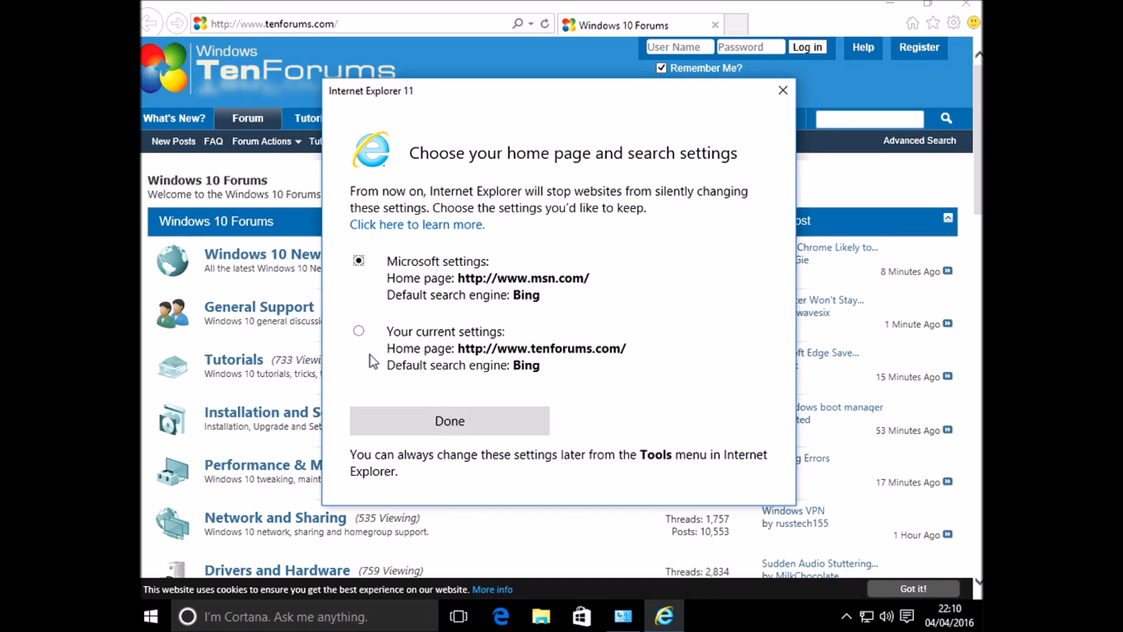
left_click(359, 332)
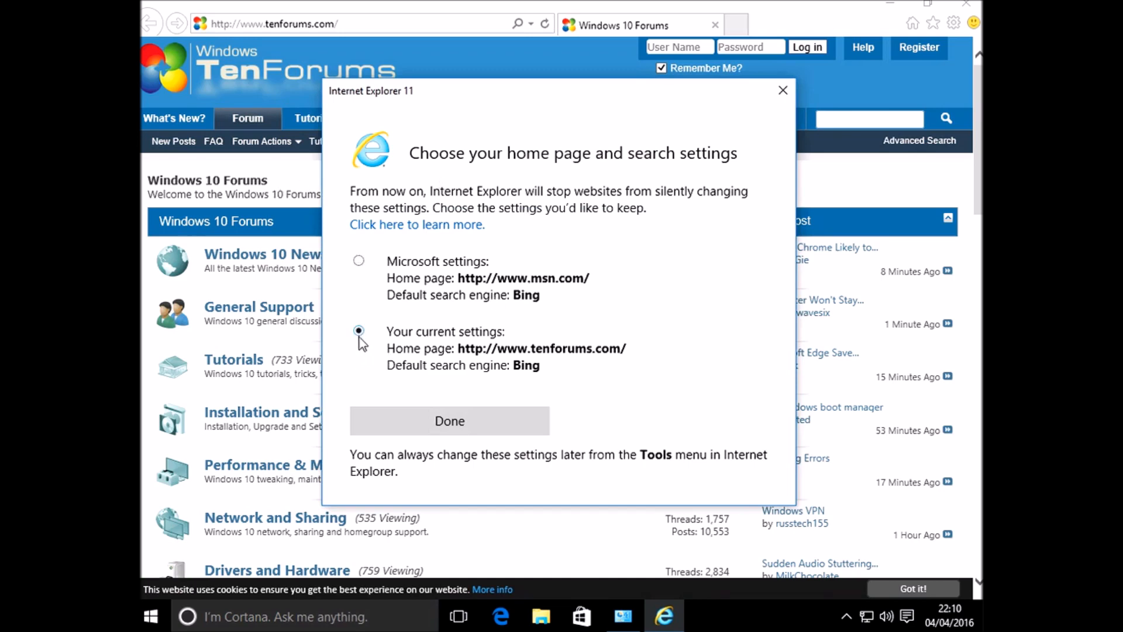
left_click(424, 422)
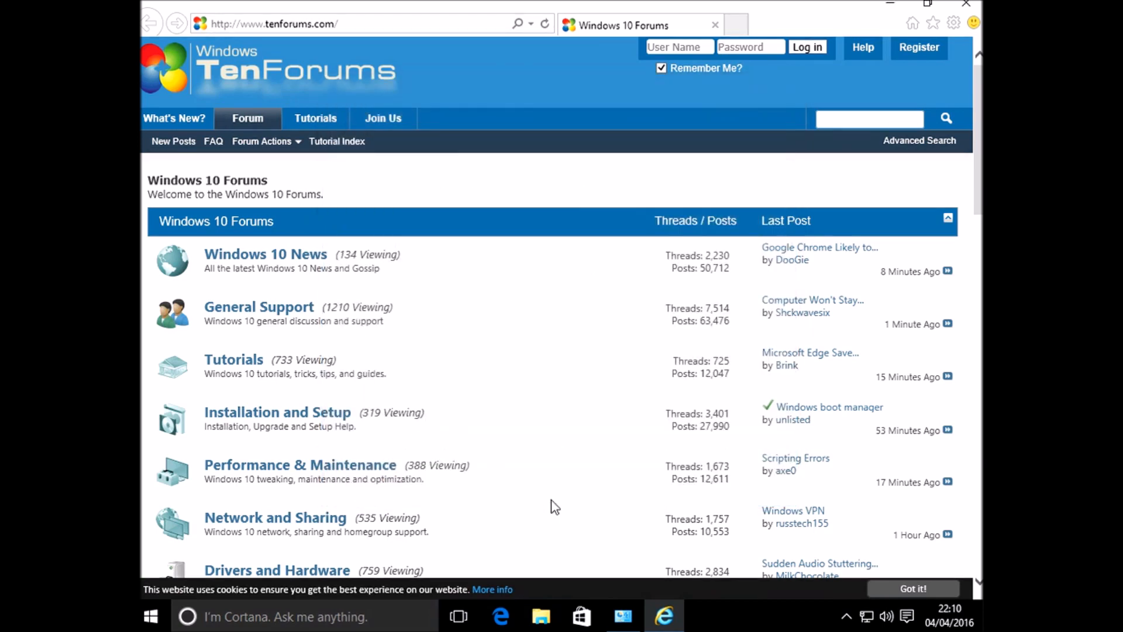
mouse_move(665, 609)
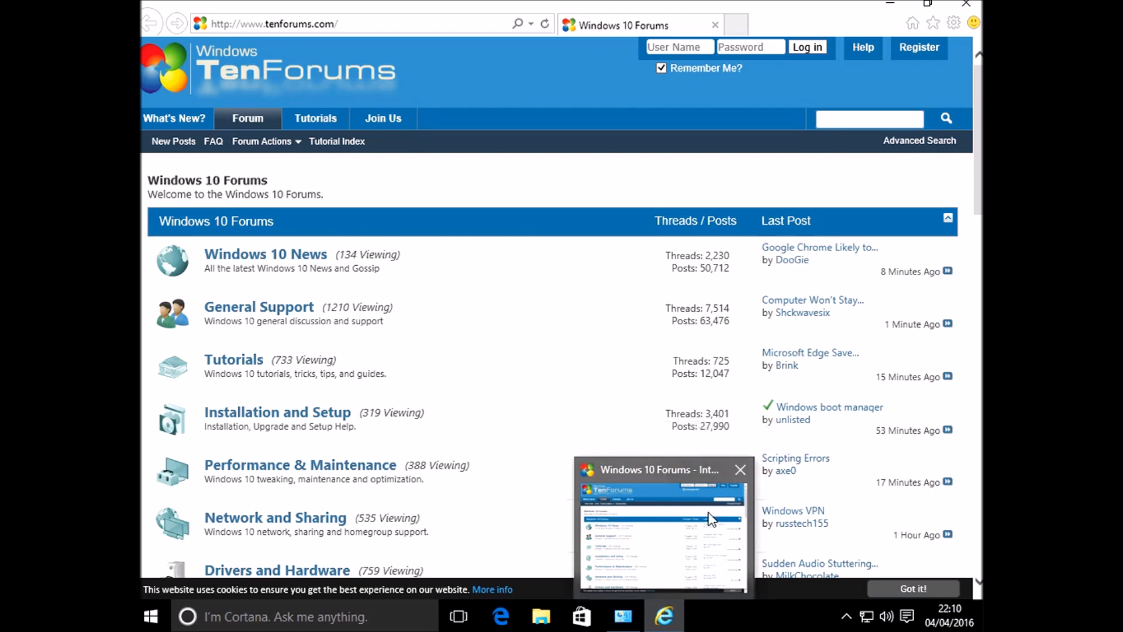
left_click(970, 3)
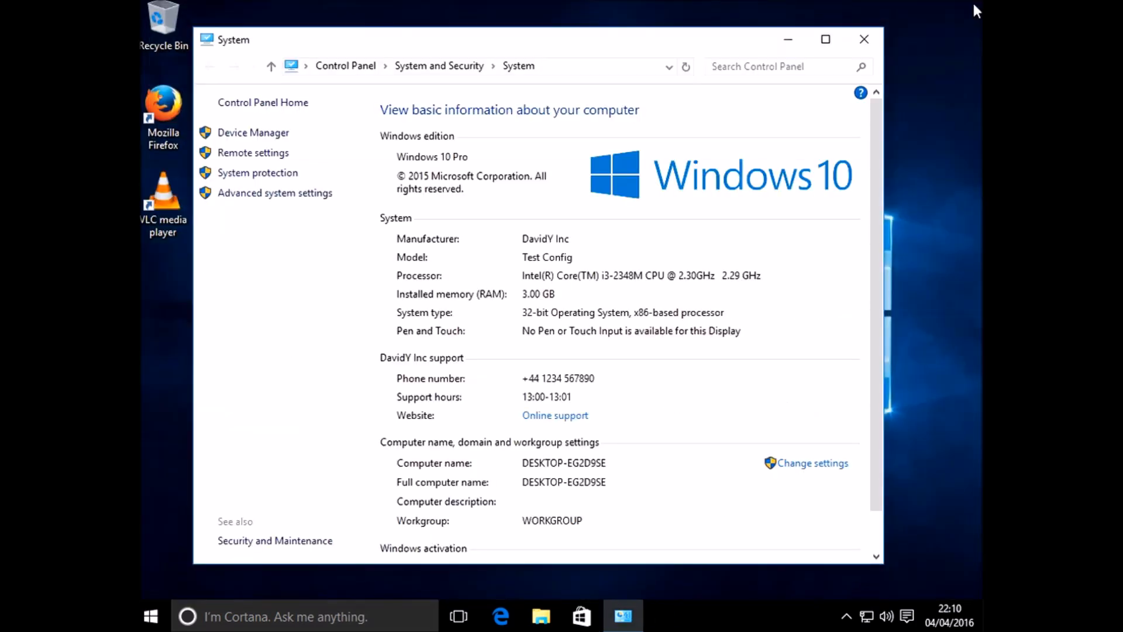
left_click(865, 39)
In File Explorer, look at testTextFile in the MyNewFolder folder on Local Disk (C:).
left_click(541, 616)
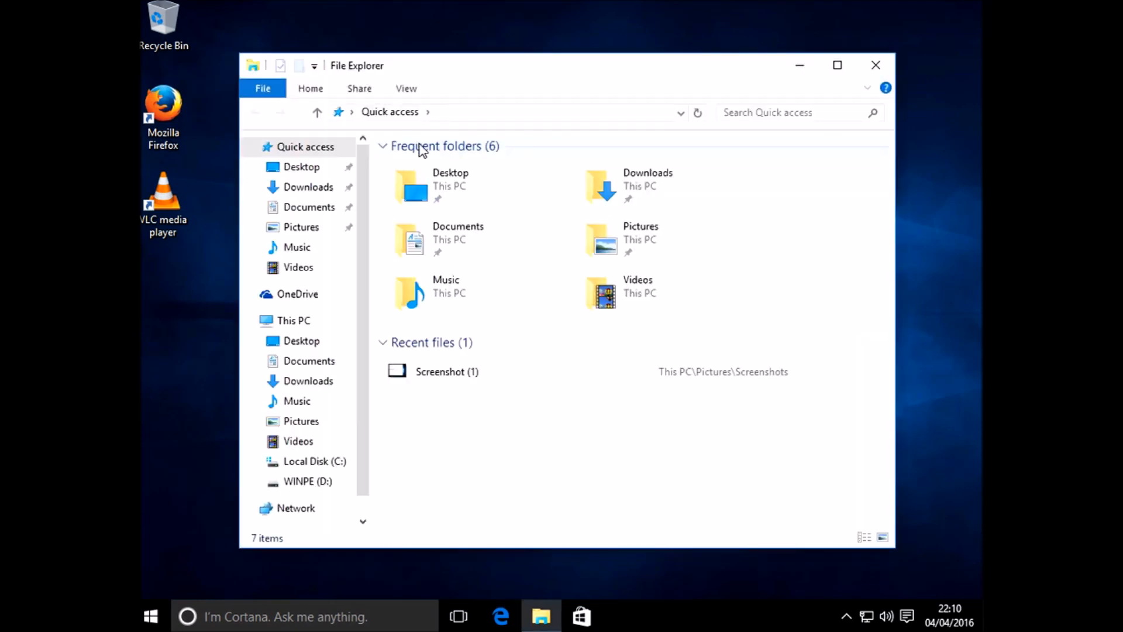
left_click(303, 462)
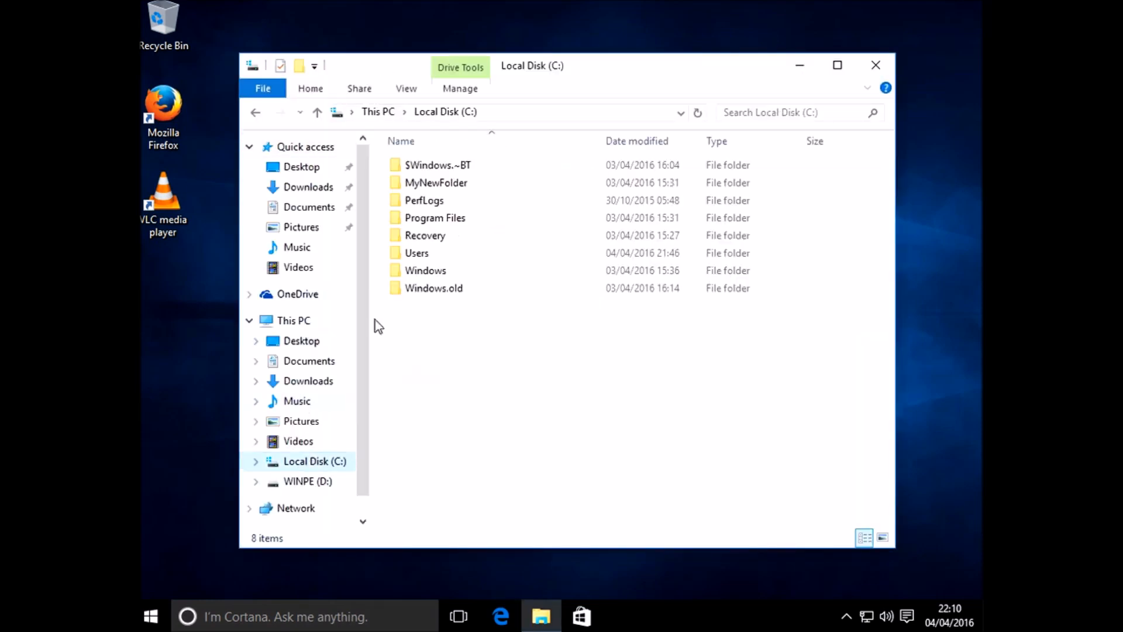
double_click(455, 183)
double_click(455, 171)
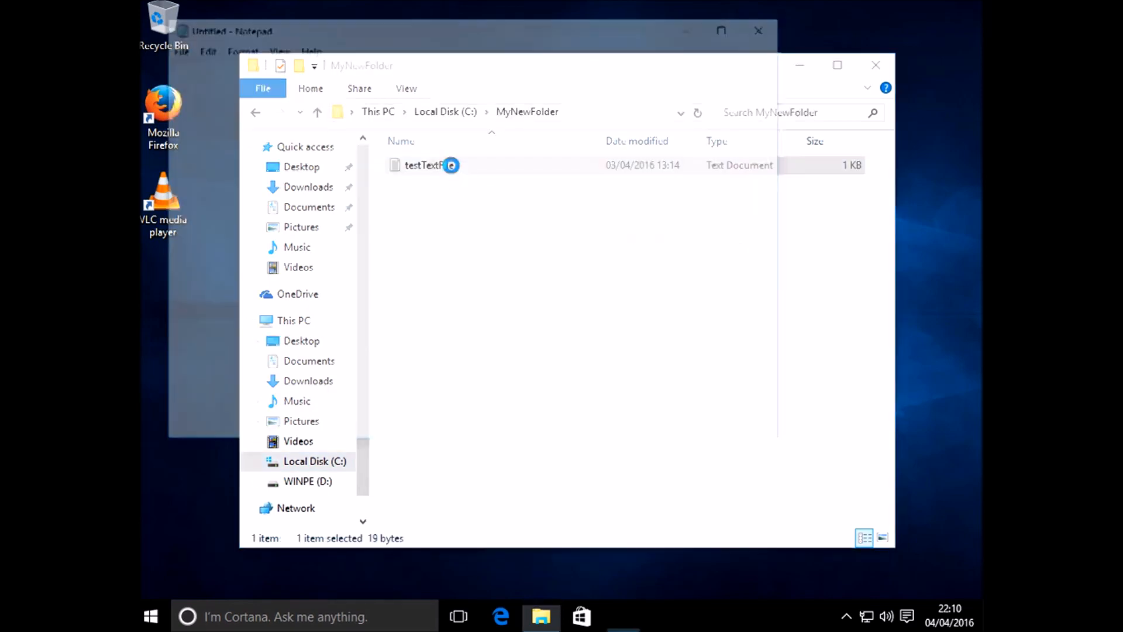
left_click(770, 26)
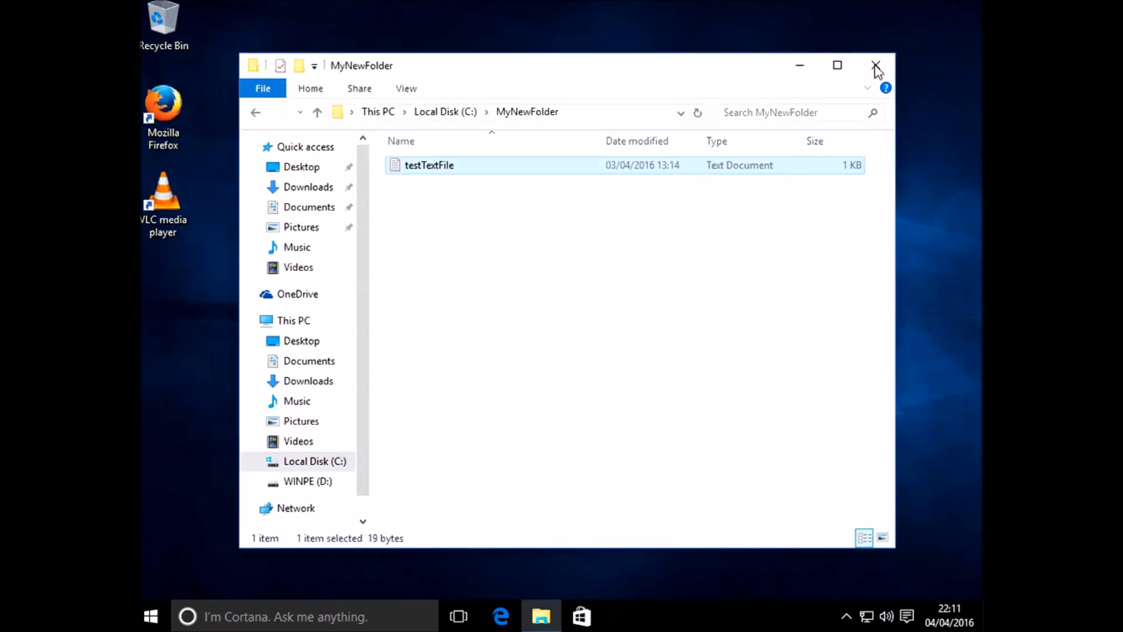
left_click(873, 66)
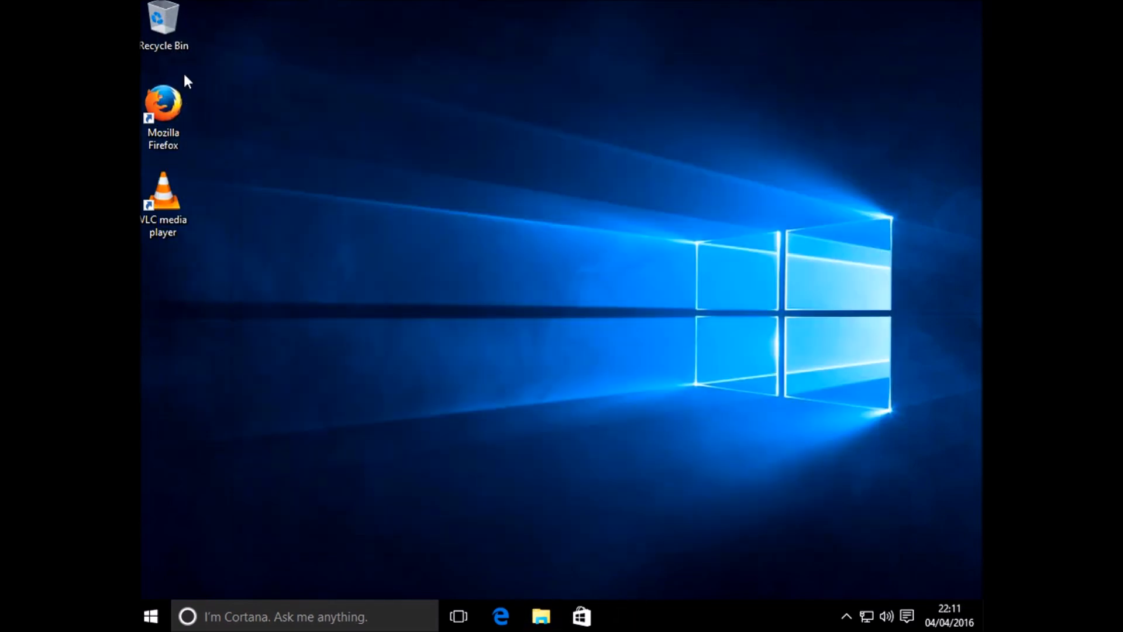
Start Mozilla Firefox for the first time without importing anything or making it the default browser, and close it.
left_click(167, 134)
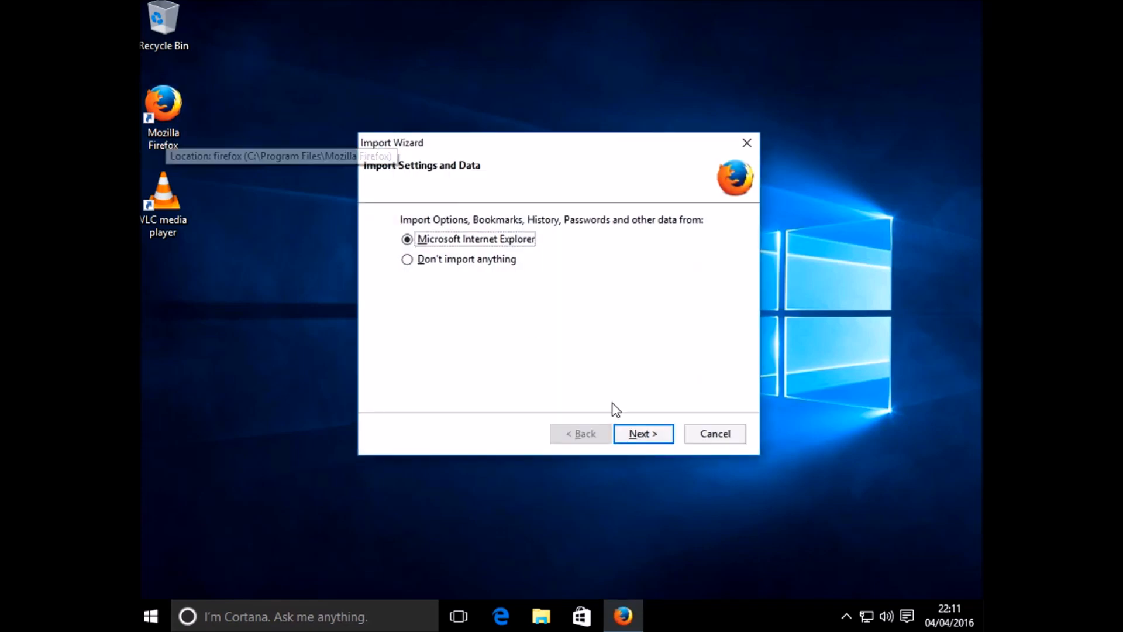
left_click(472, 260)
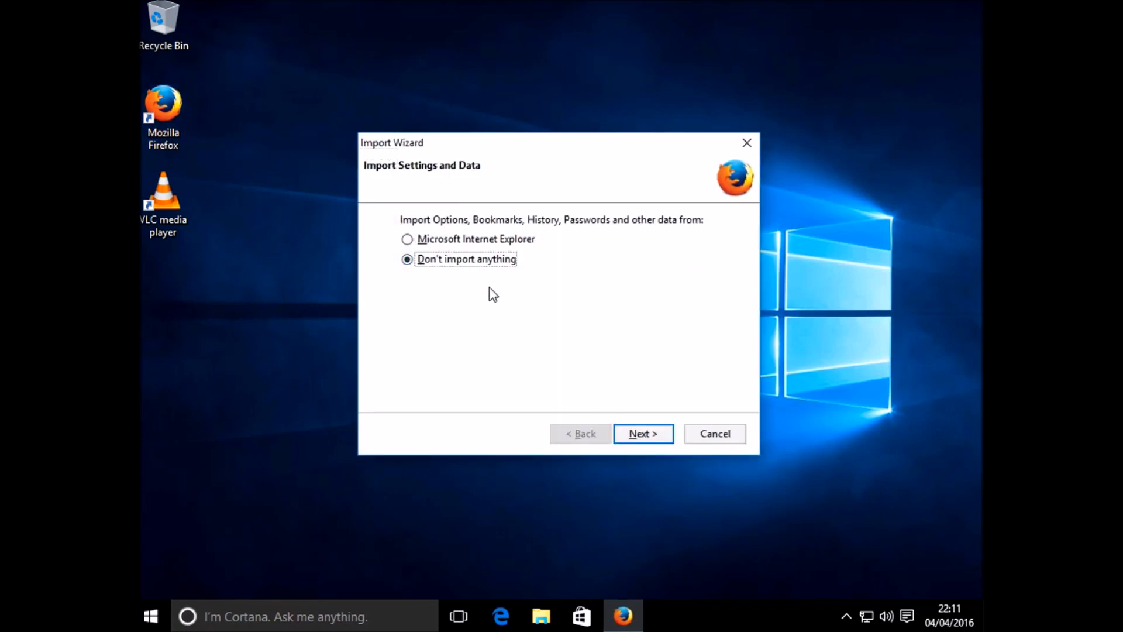
left_click(639, 430)
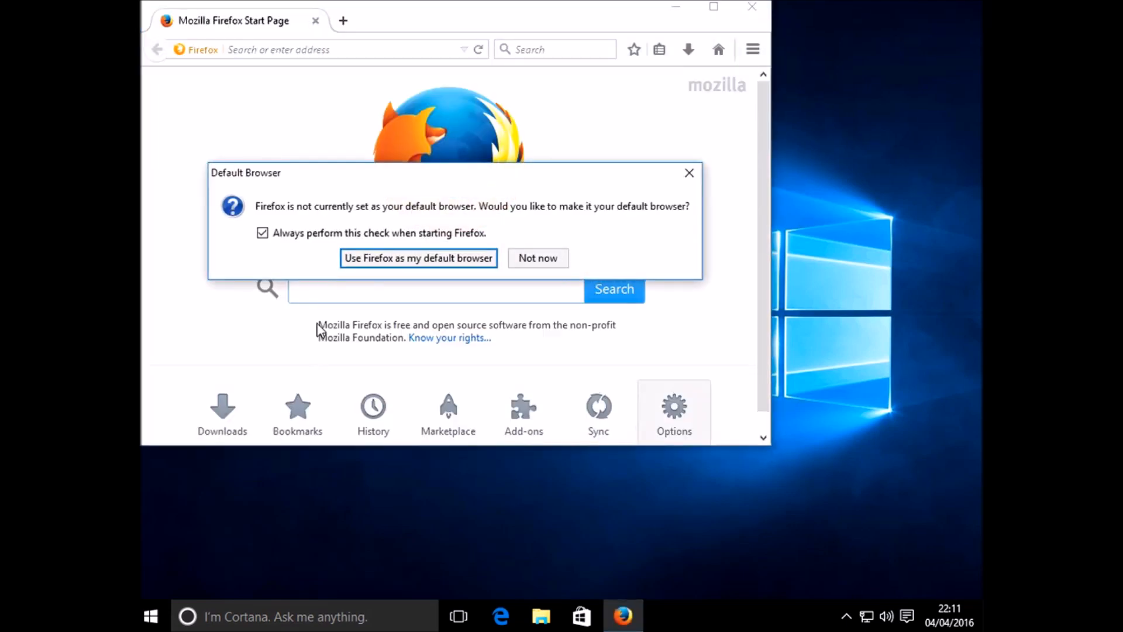
left_click(529, 258)
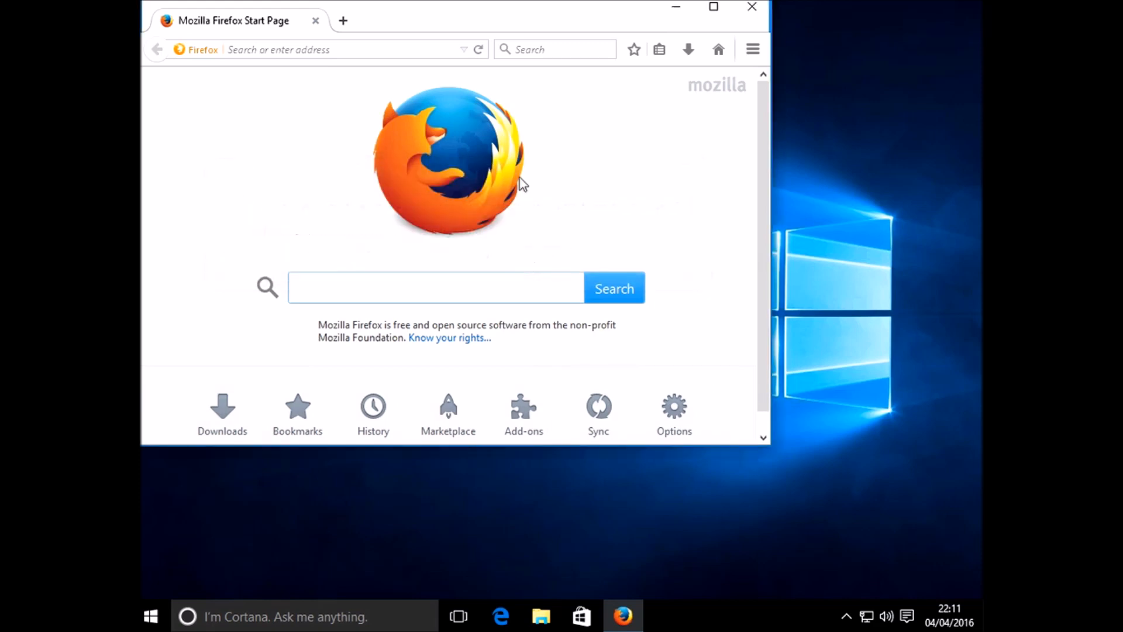
left_click(753, 9)
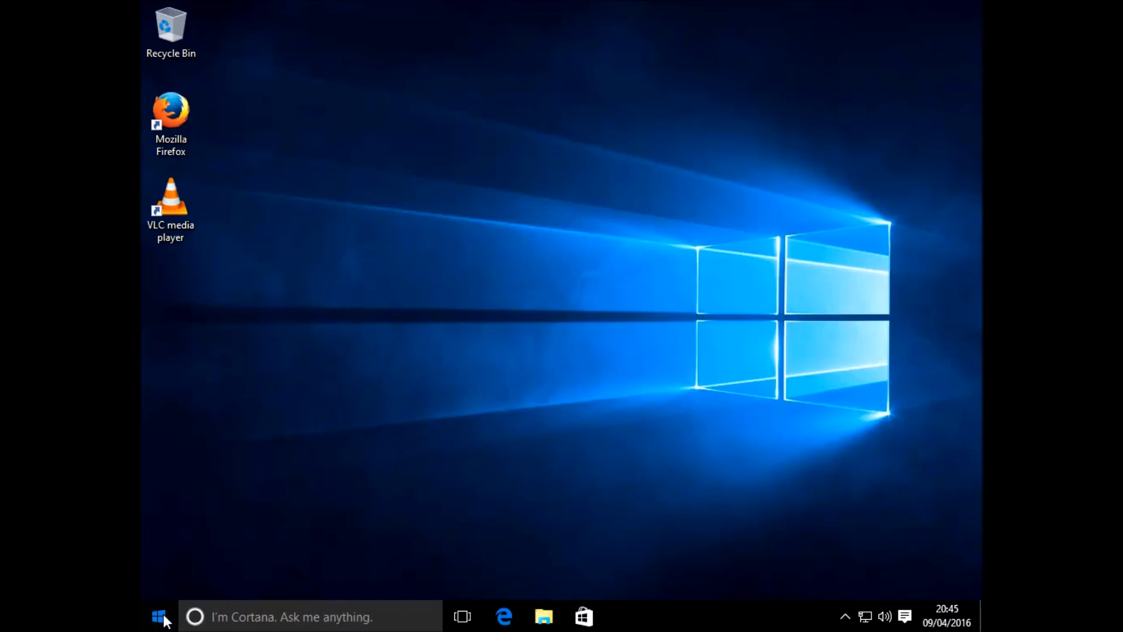
Examine the general privacy options and the Feedback & diagnostics settings in Windows Settings.
left_click(164, 618)
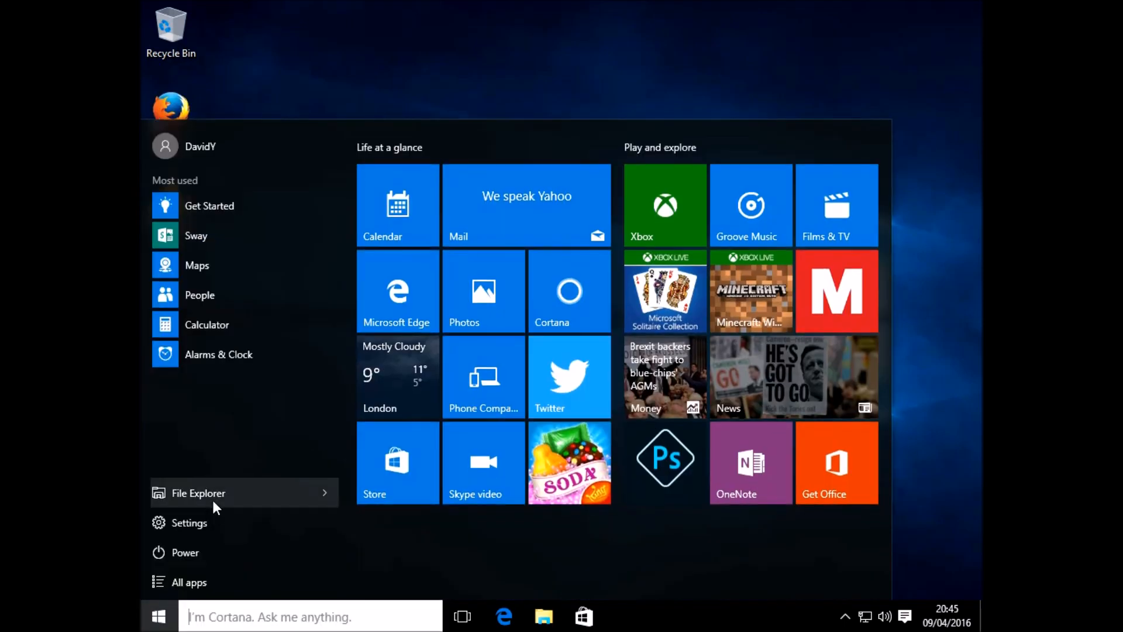
left_click(201, 519)
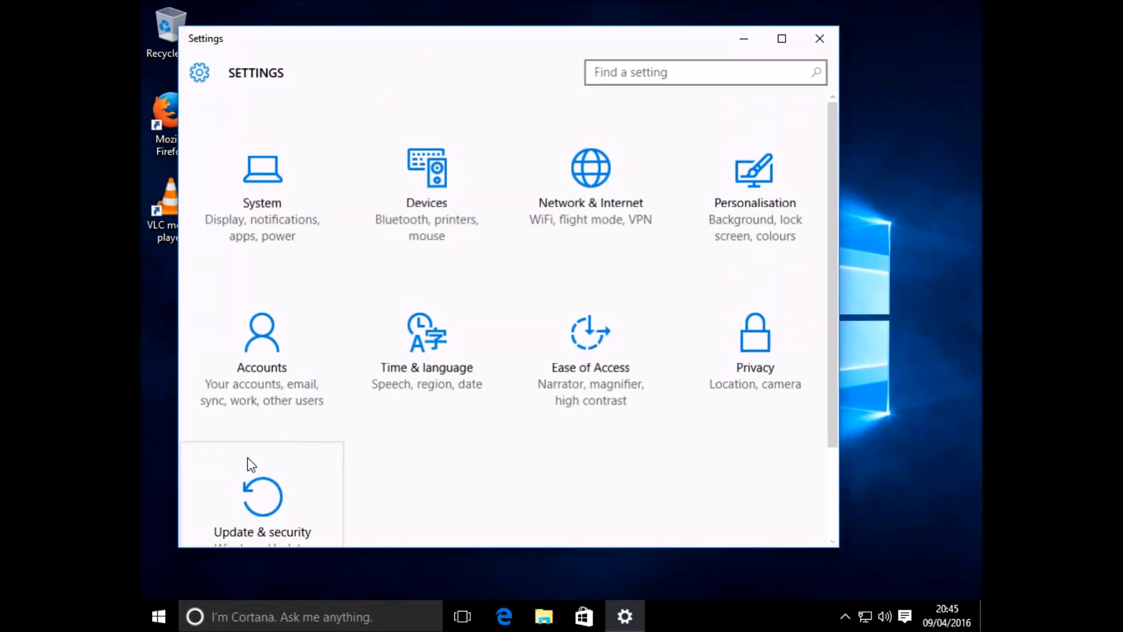
left_click(771, 378)
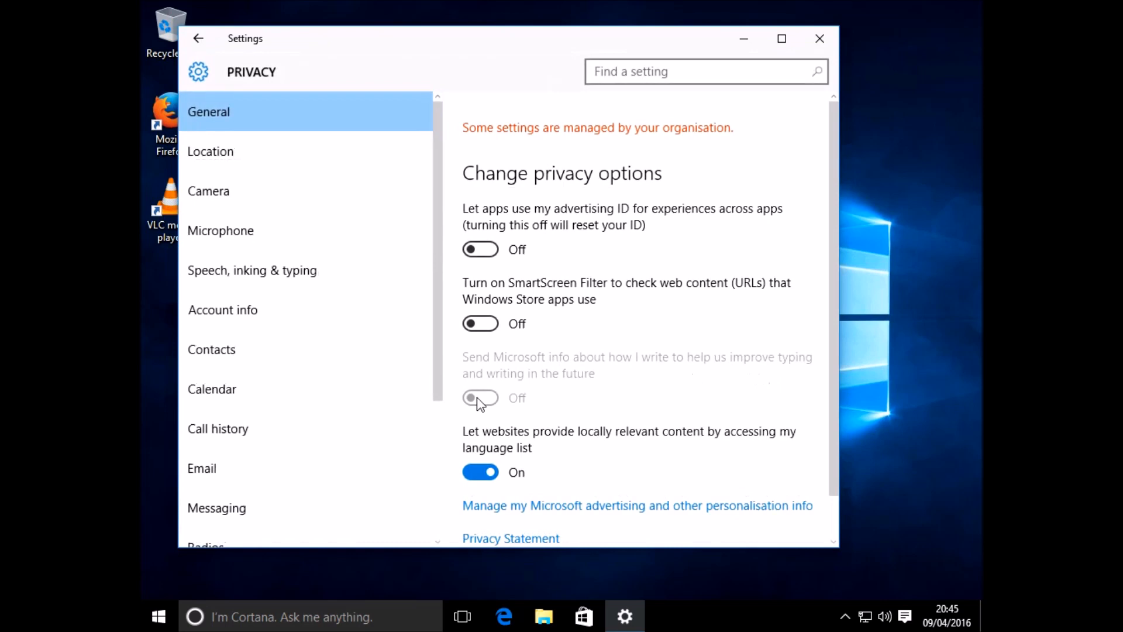
scroll(436, 433, "down", 3)
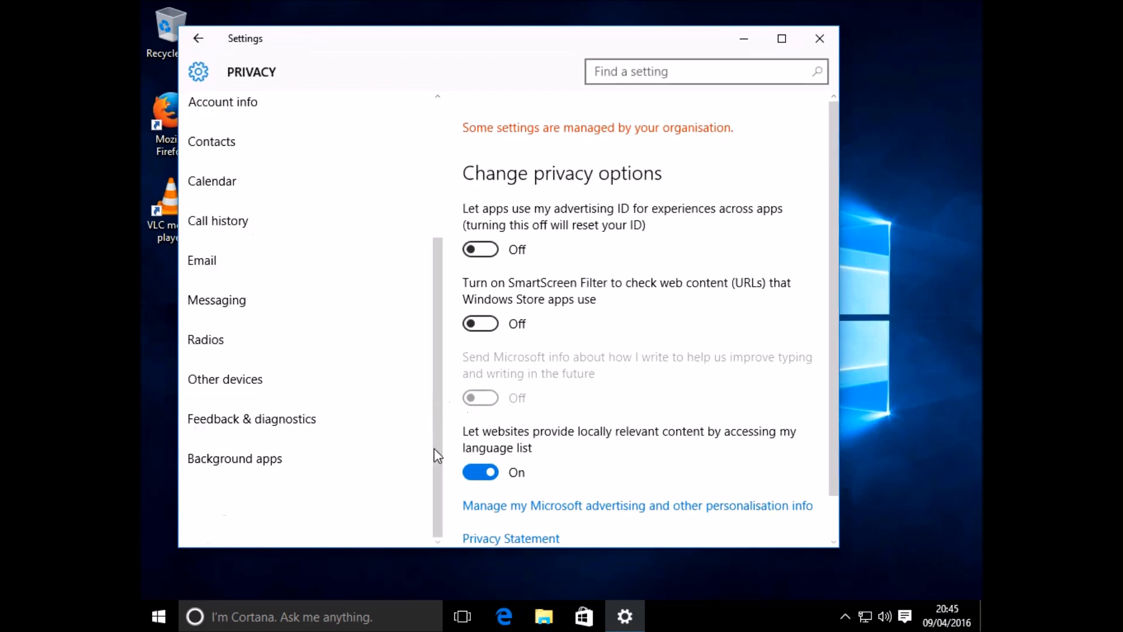
left_click(307, 420)
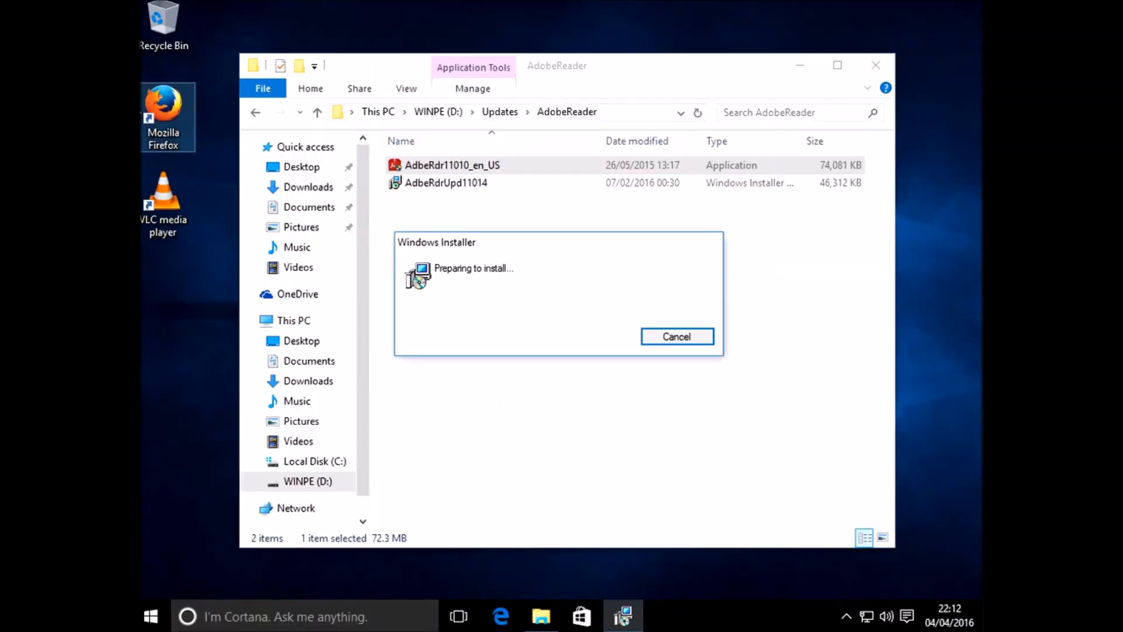
Complete the Adobe Reader XI (11.0.10) installation and select the AdbeRdrUpd11014 update package in D:\Updates\AdobeReader.
left_click(634, 433)
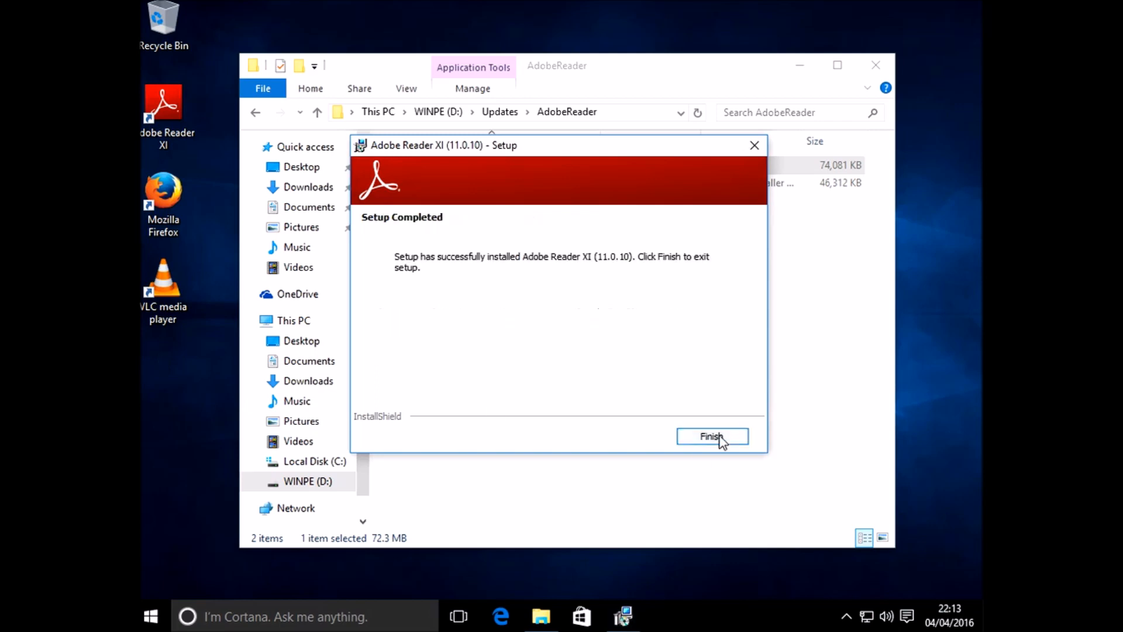
left_click(709, 437)
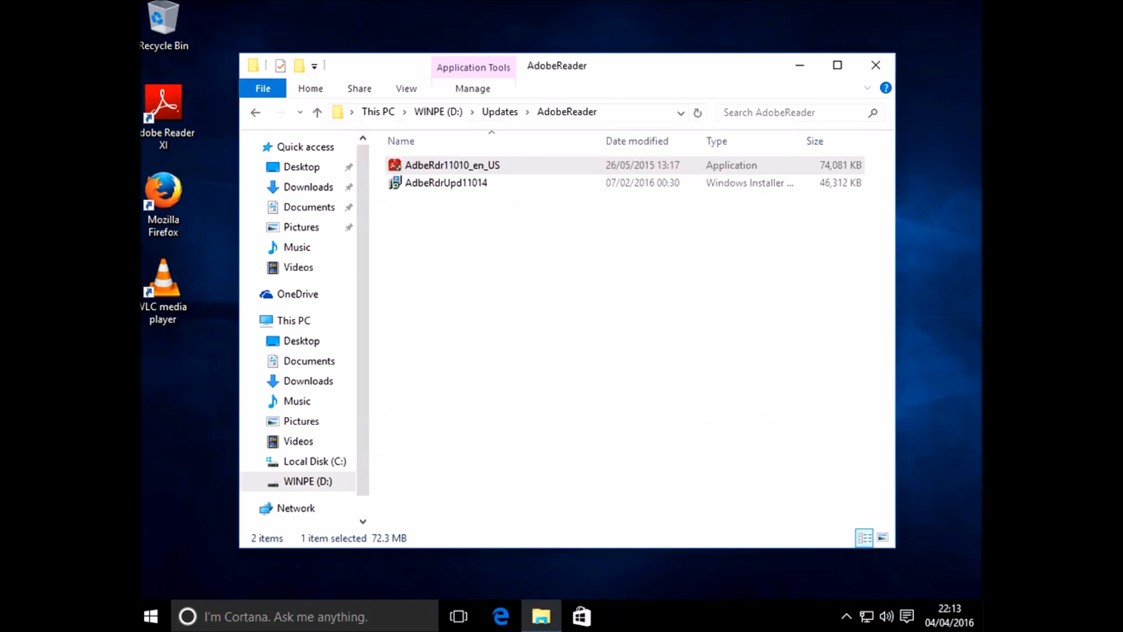
key("Down")
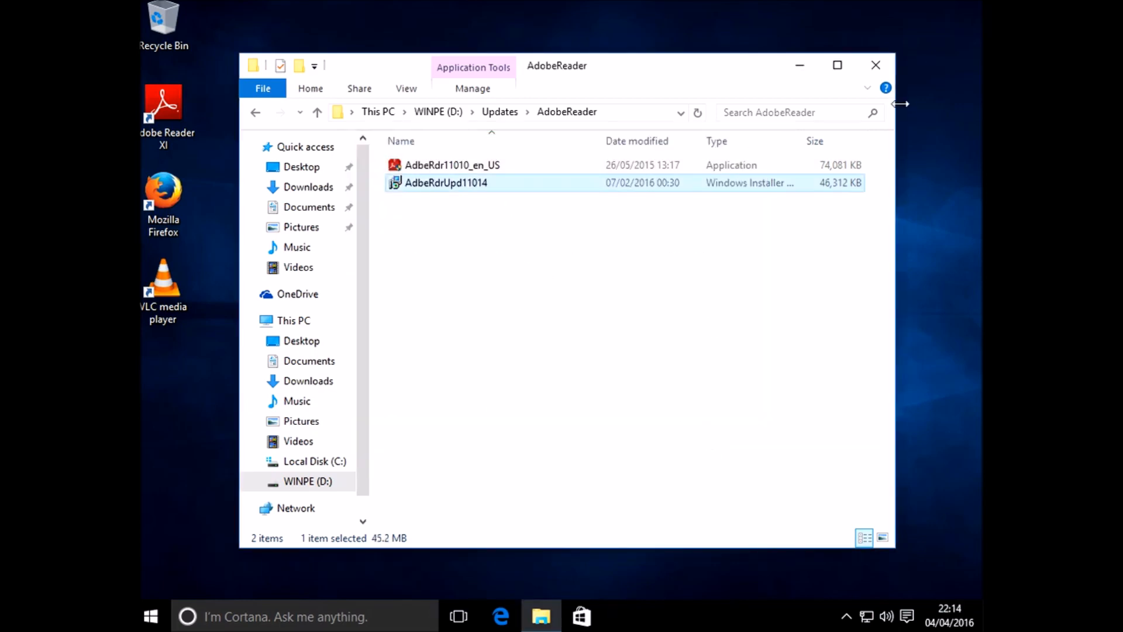
Close the AdobeReader folder window and delete MyNewFolder from Local Disk (C:).
left_click(873, 65)
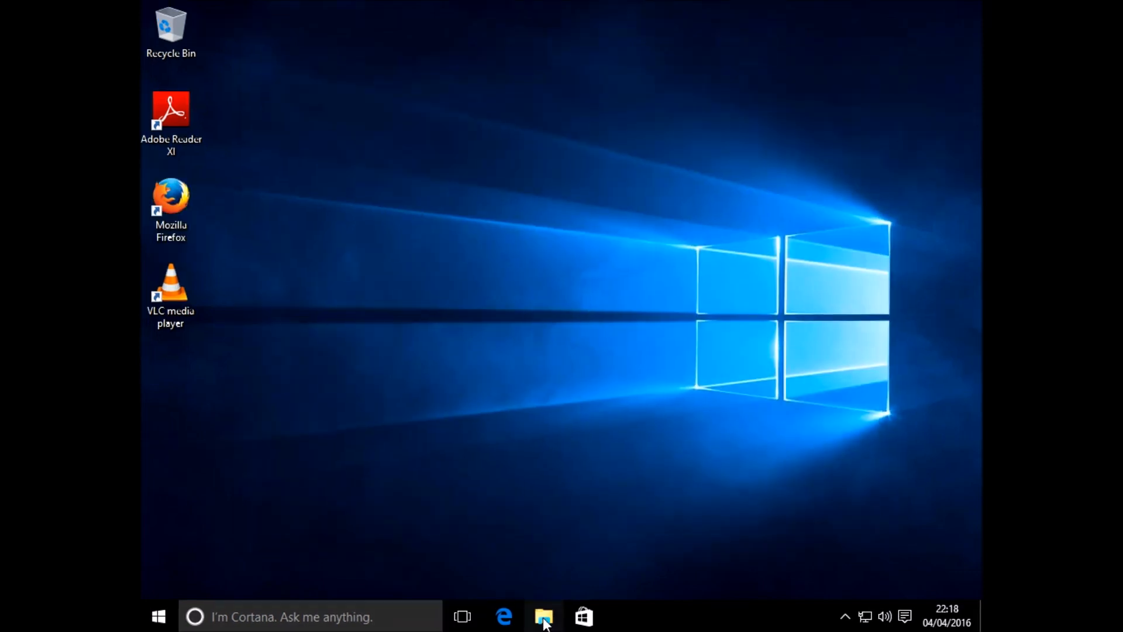
left_click(542, 616)
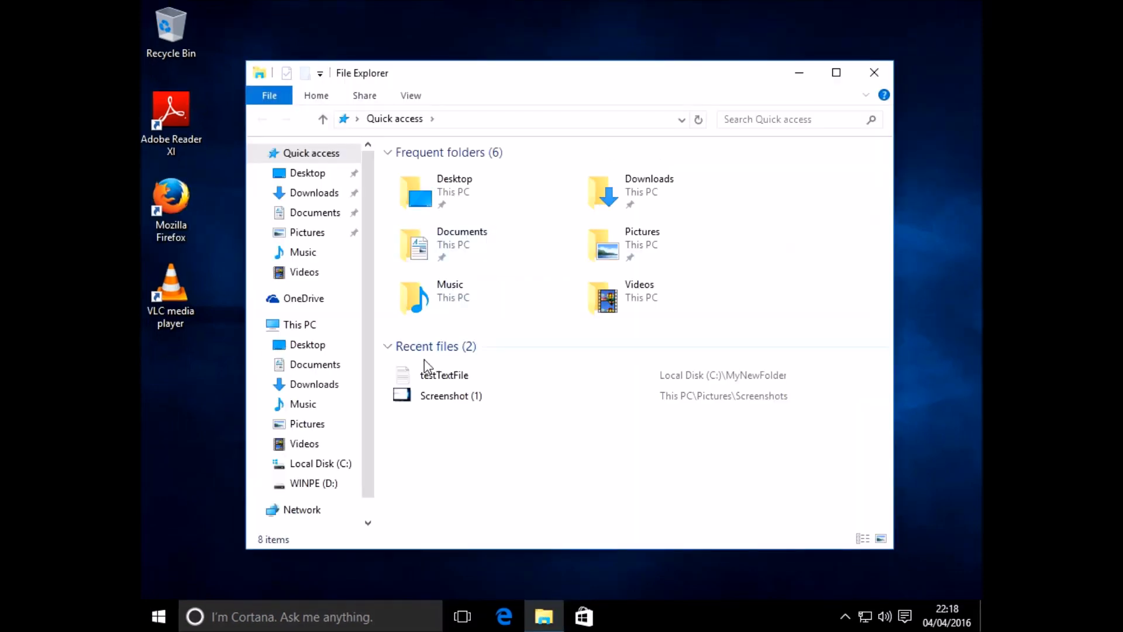
left_click(313, 464)
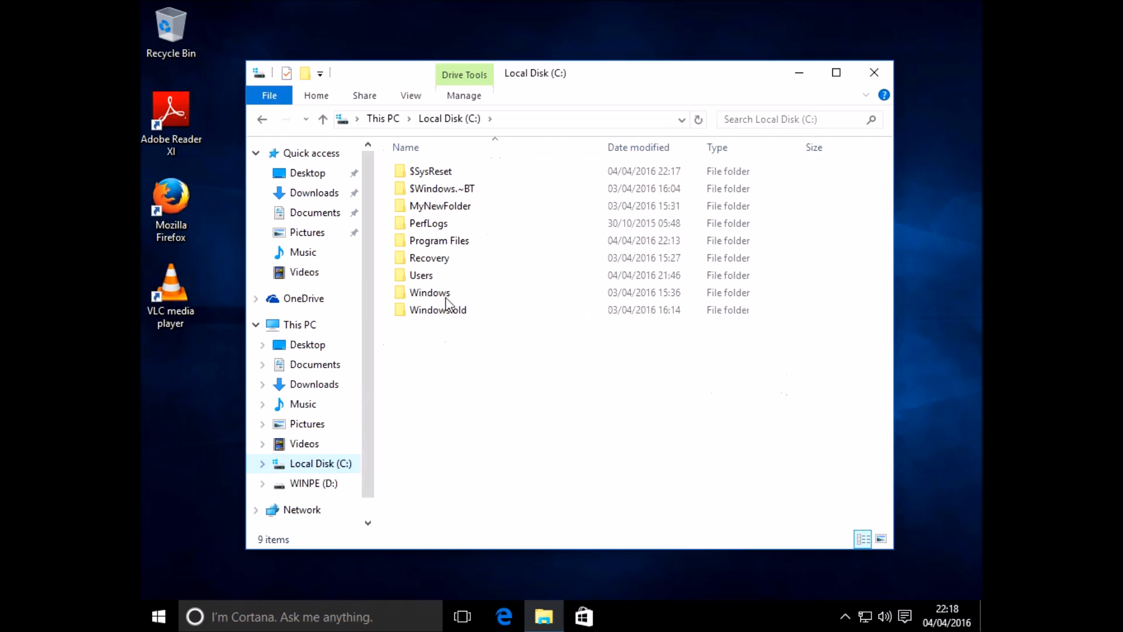
left_click(453, 206)
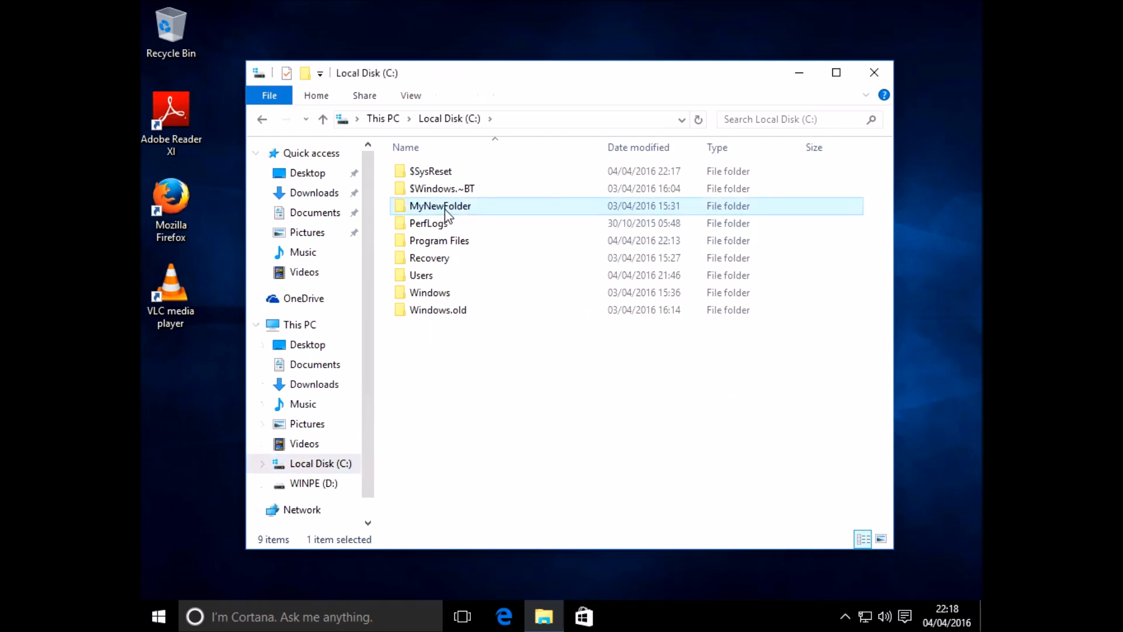
right_click(445, 211)
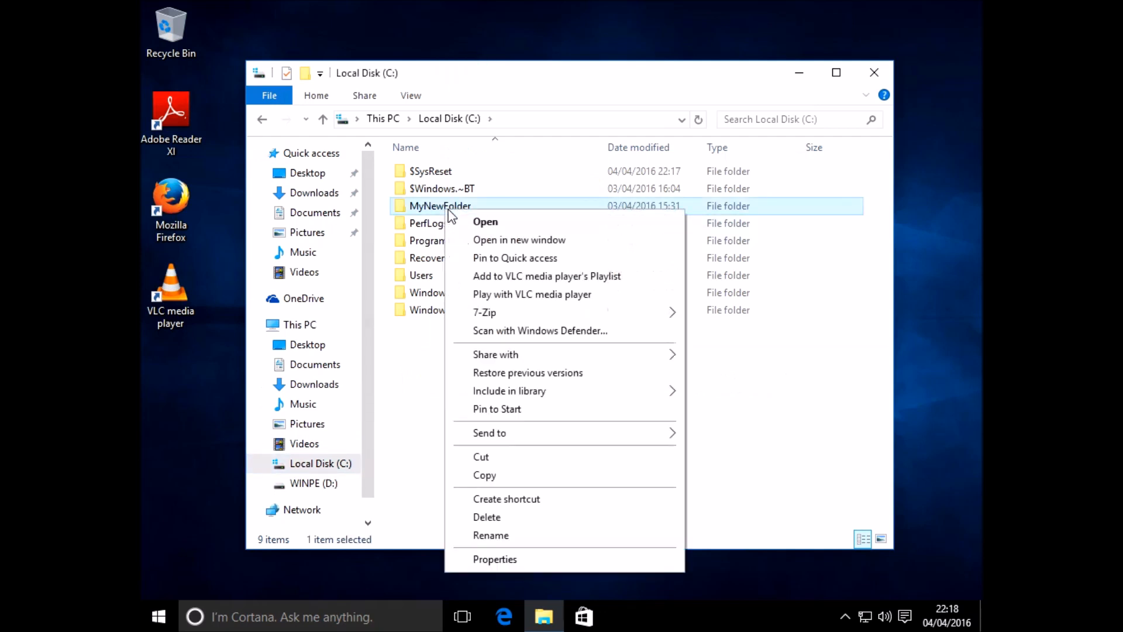
left_click(497, 519)
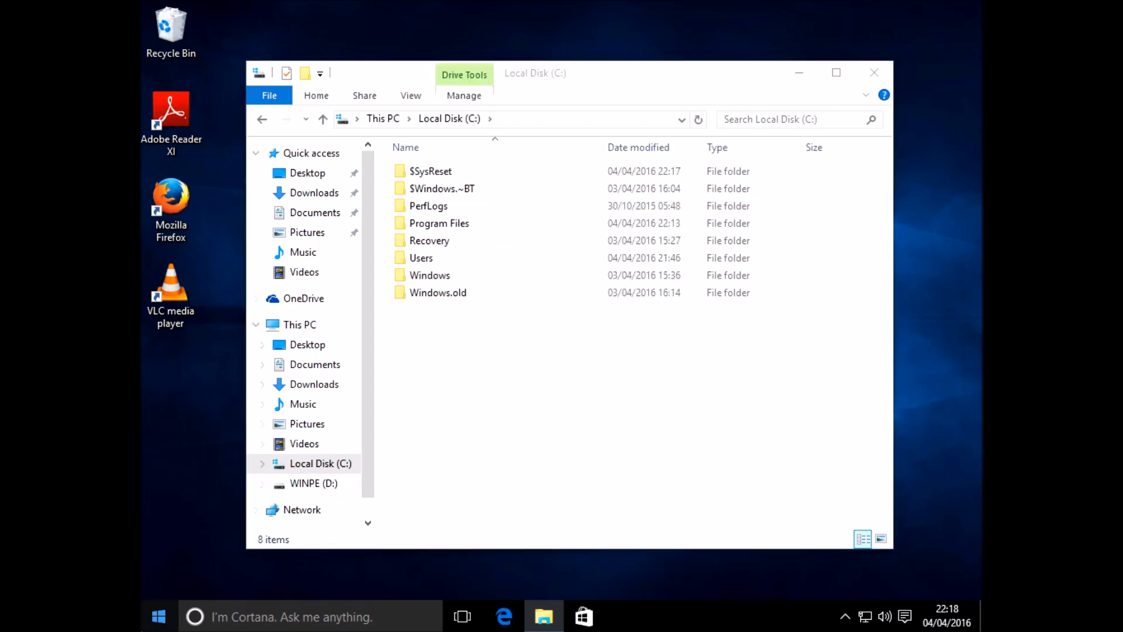
Reset this PC from the Update & security recovery settings with the Keep my files option.
left_click(155, 625)
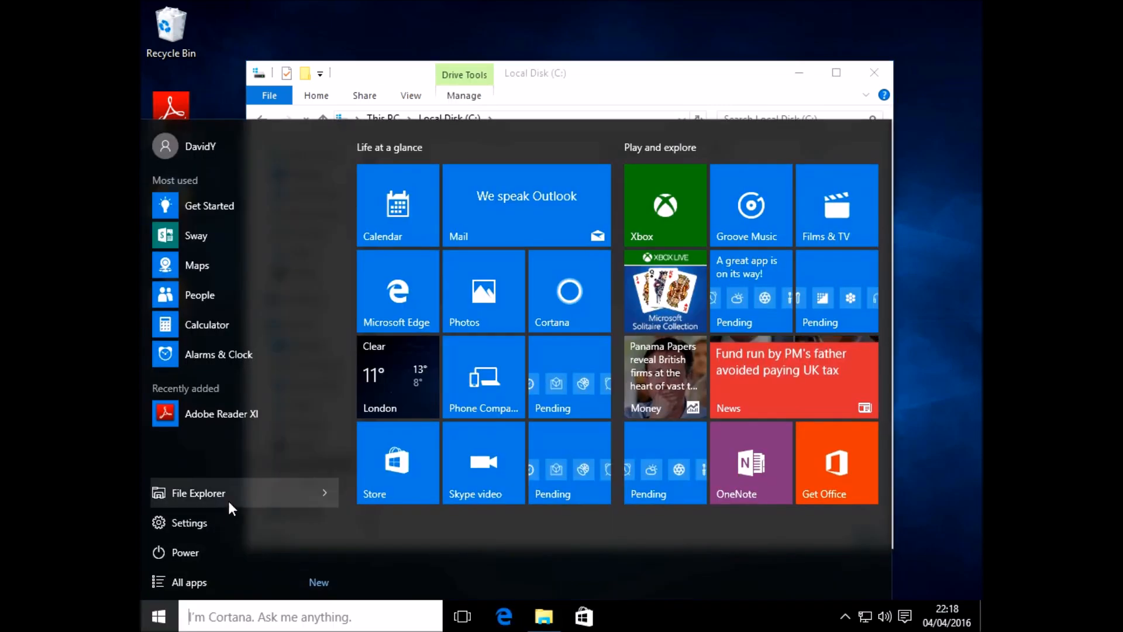
left_click(191, 527)
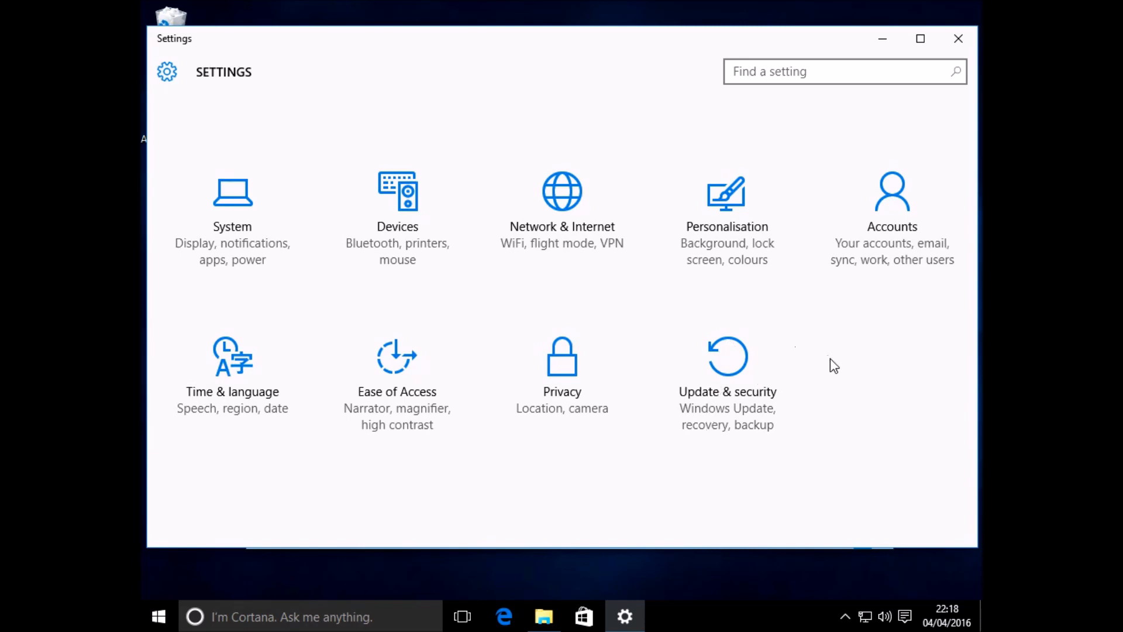
left_click(726, 387)
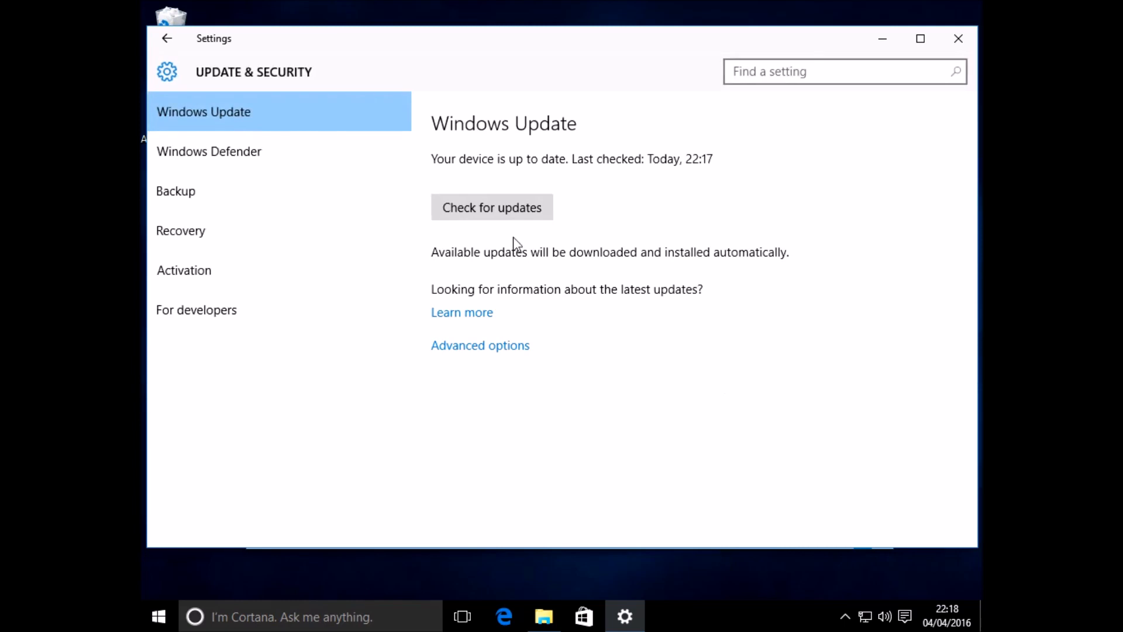
left_click(198, 234)
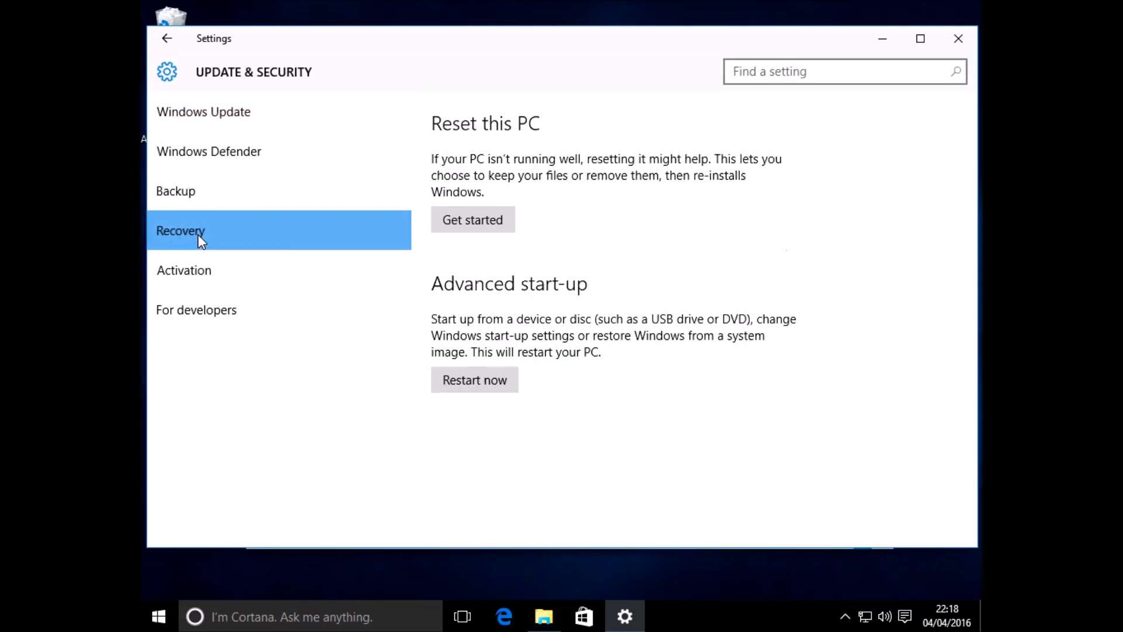
left_click(457, 221)
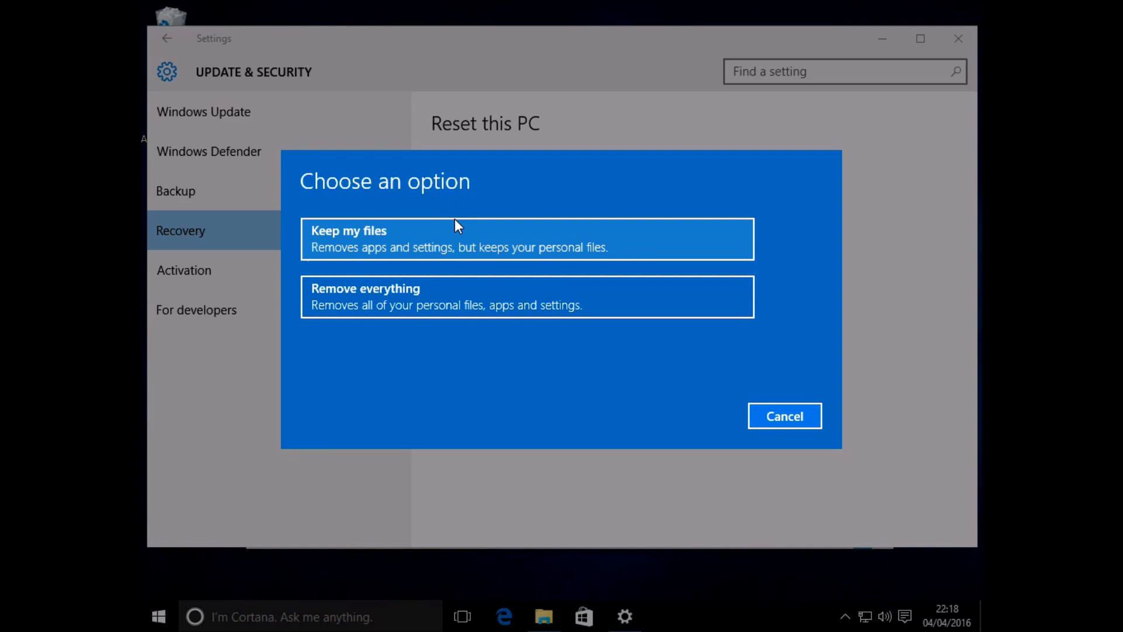
left_click(478, 241)
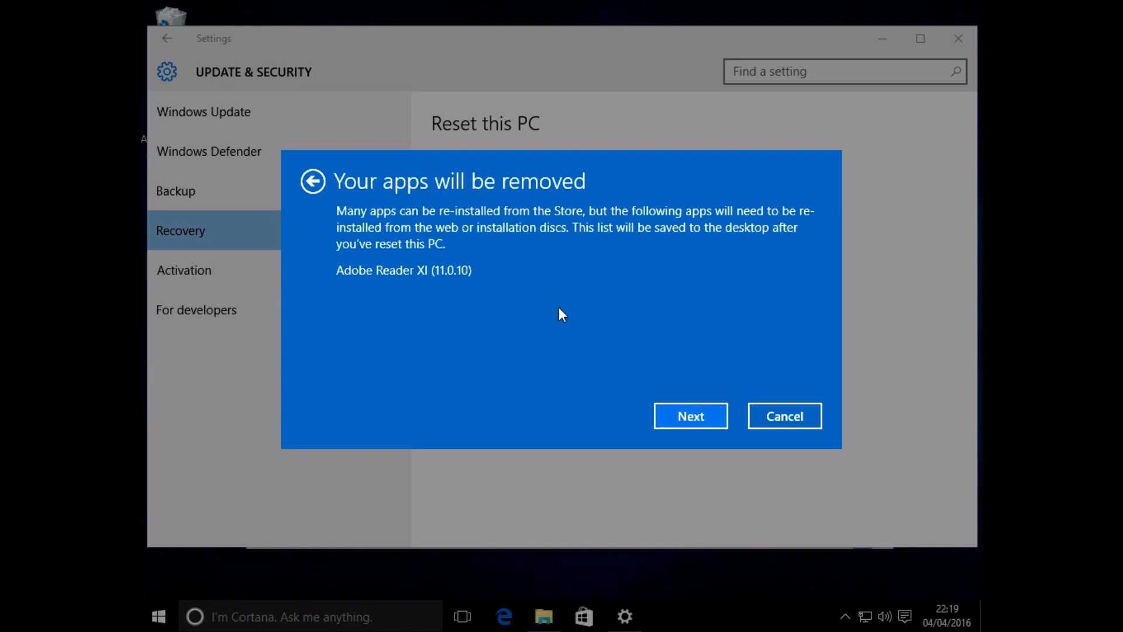
left_click(702, 416)
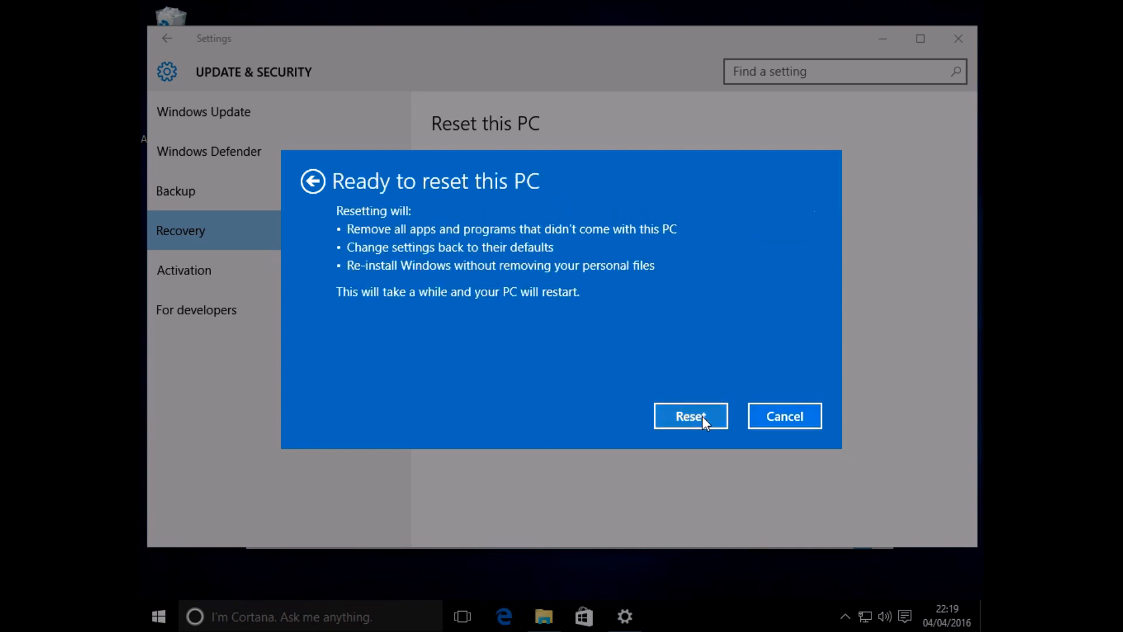
left_click(661, 413)
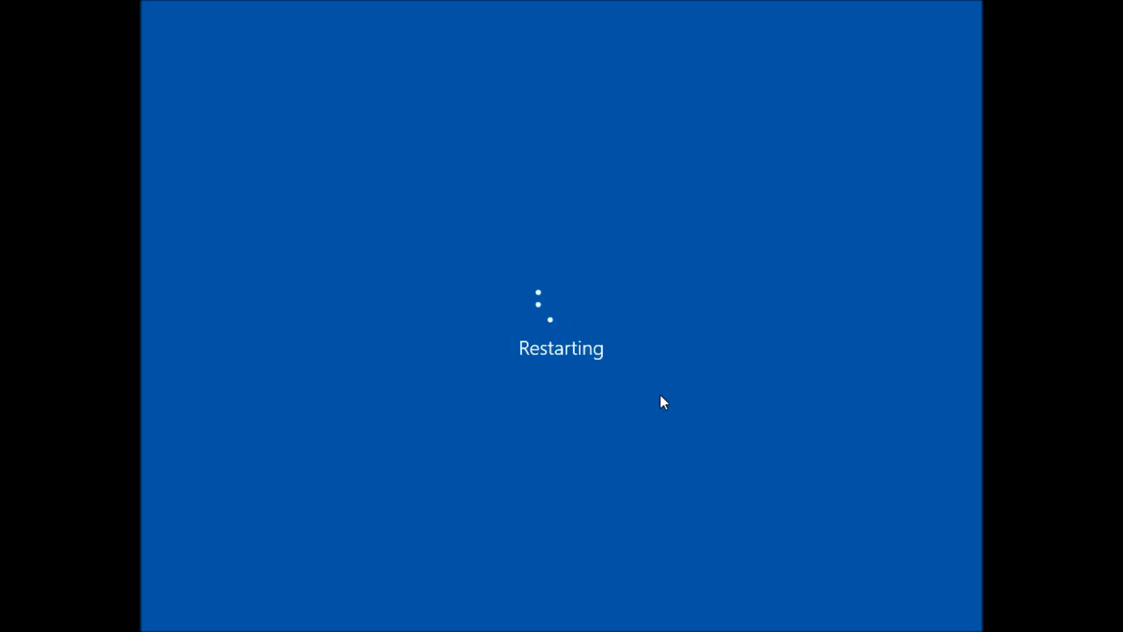
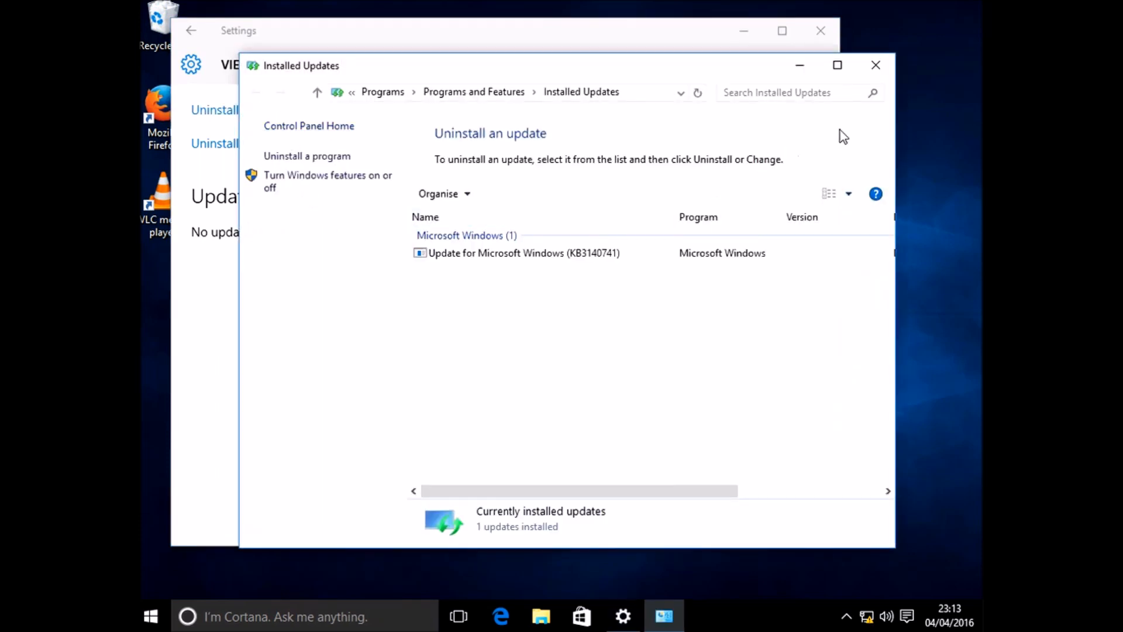
Close the Installed Updates and Settings windows, and have Windows Update check for and install new updates.
left_click(880, 62)
left_click(822, 42)
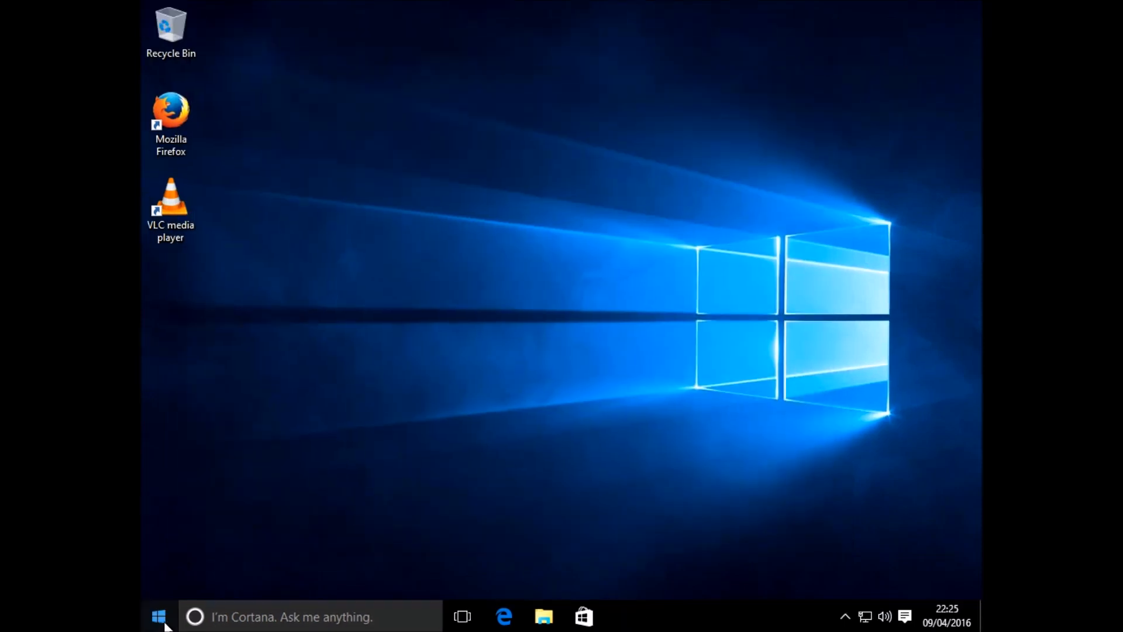
left_click(166, 626)
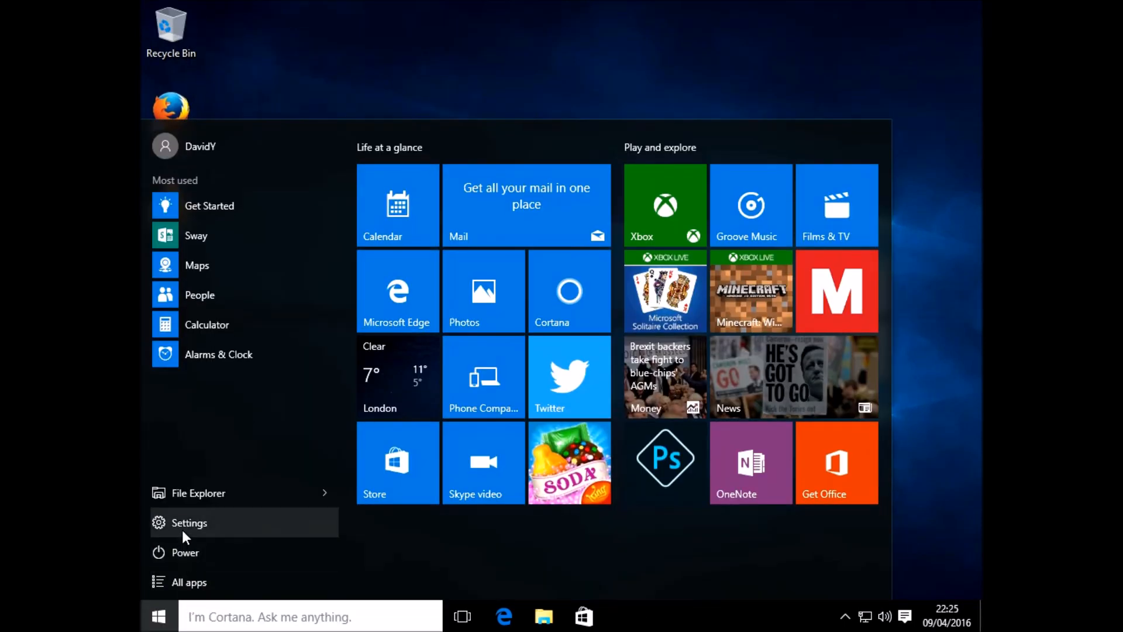
left_click(182, 526)
left_click(286, 497)
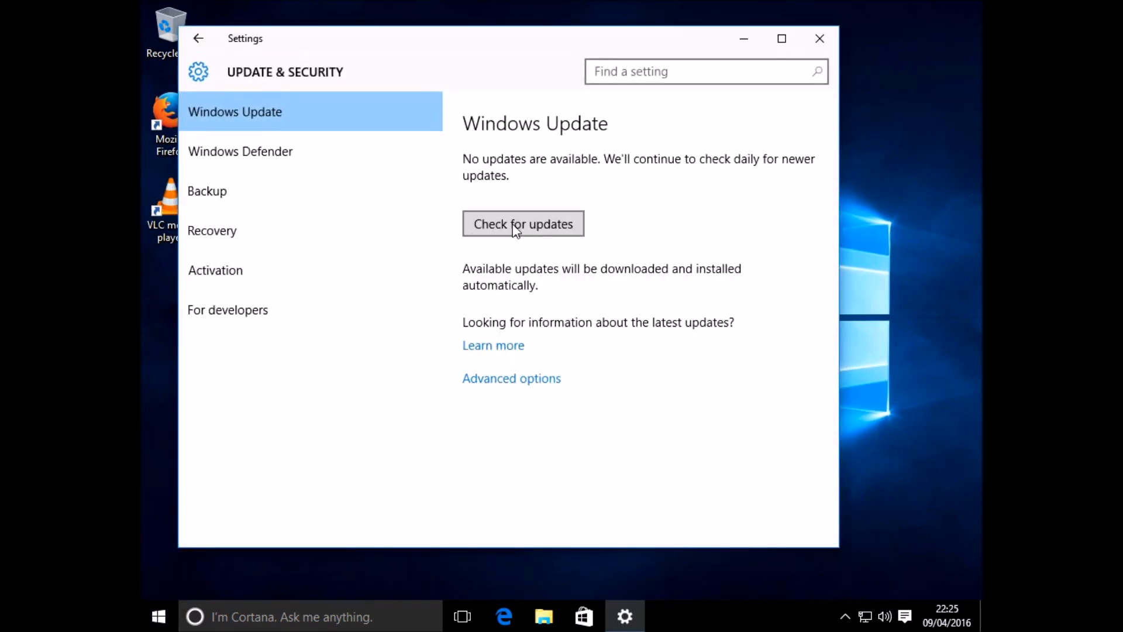
left_click(519, 230)
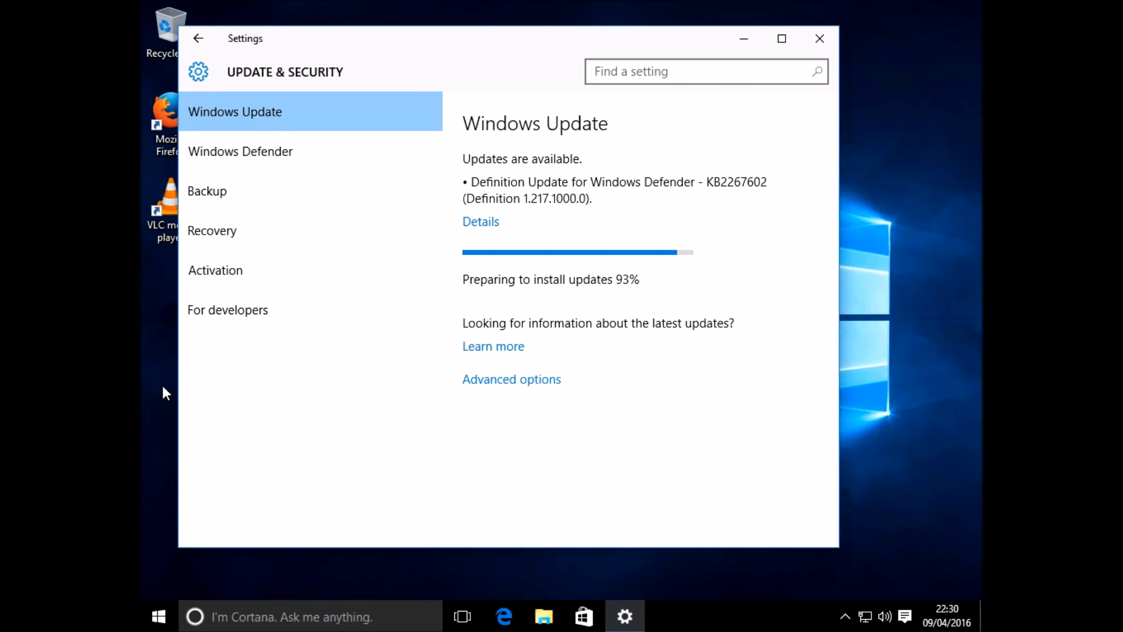
left_click(508, 387)
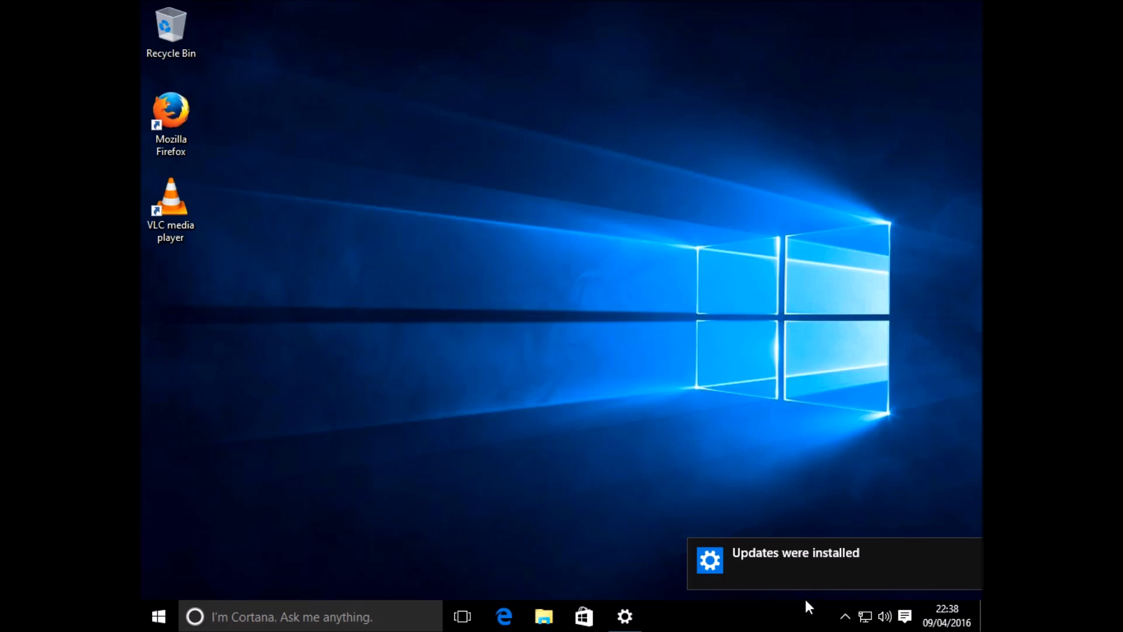
left_click(759, 563)
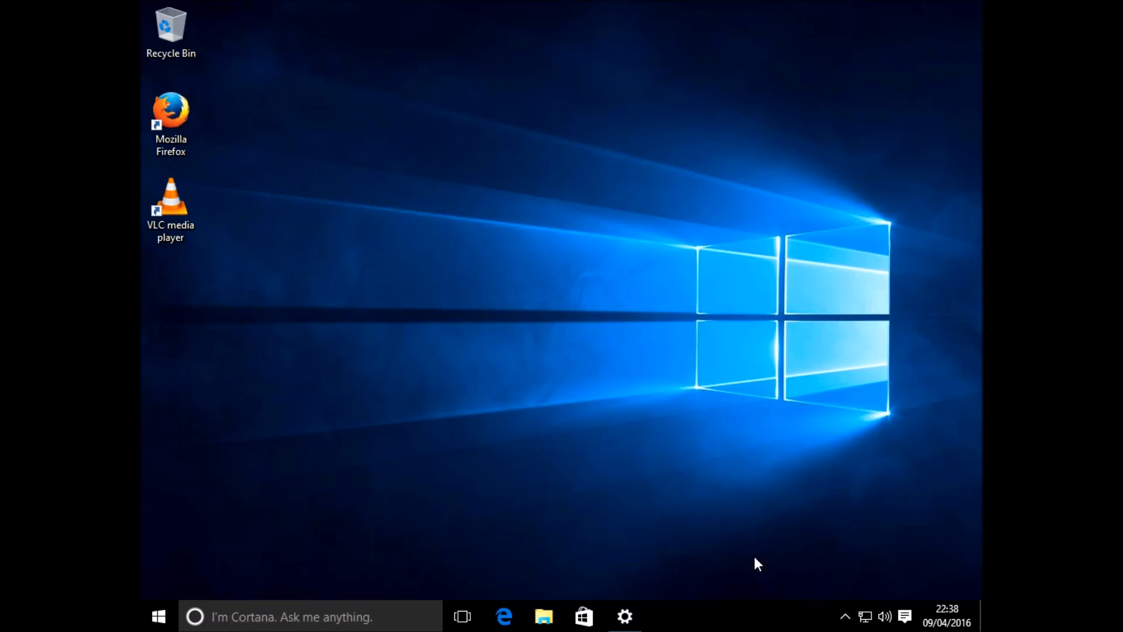
Examine the Windows Update history and the list of installed updates, and close both windows.
left_click(158, 617)
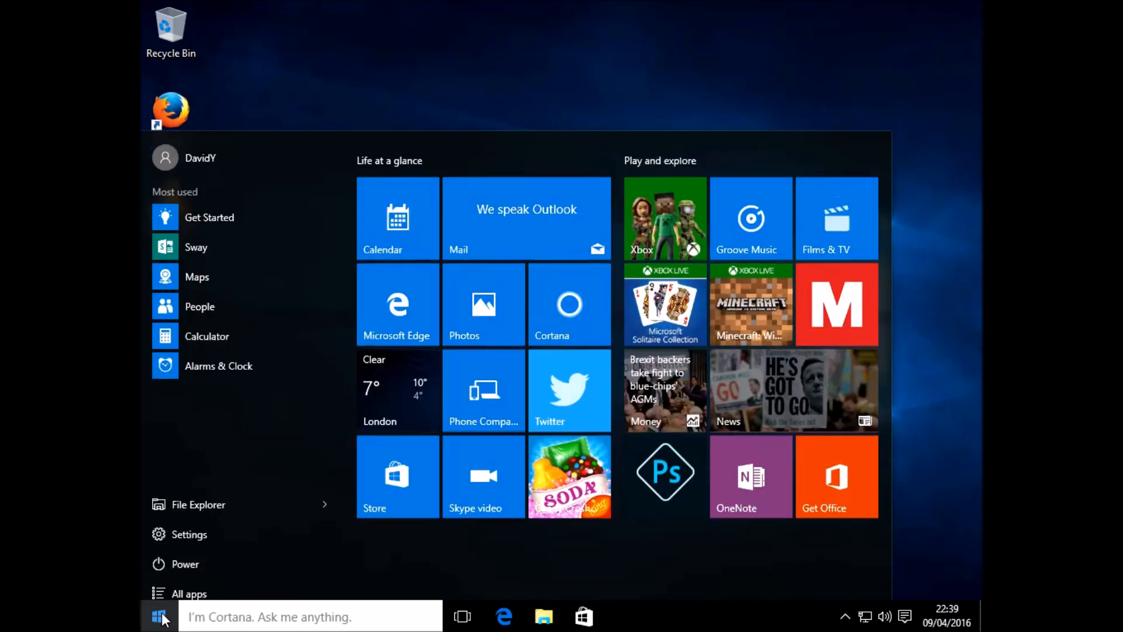
left_click(170, 522)
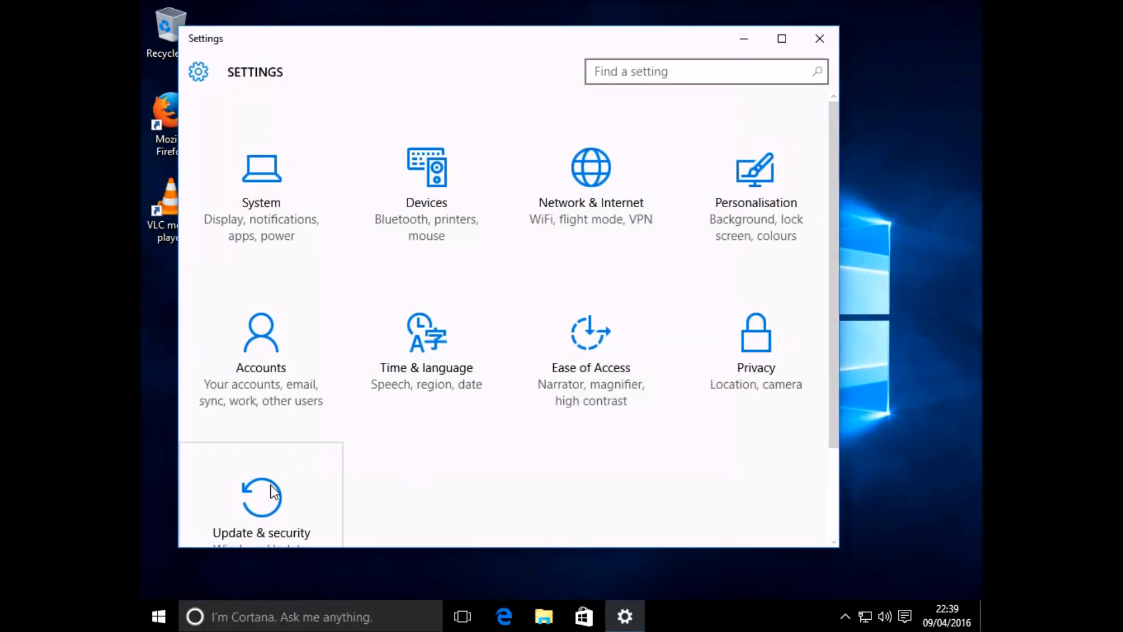
left_click(273, 490)
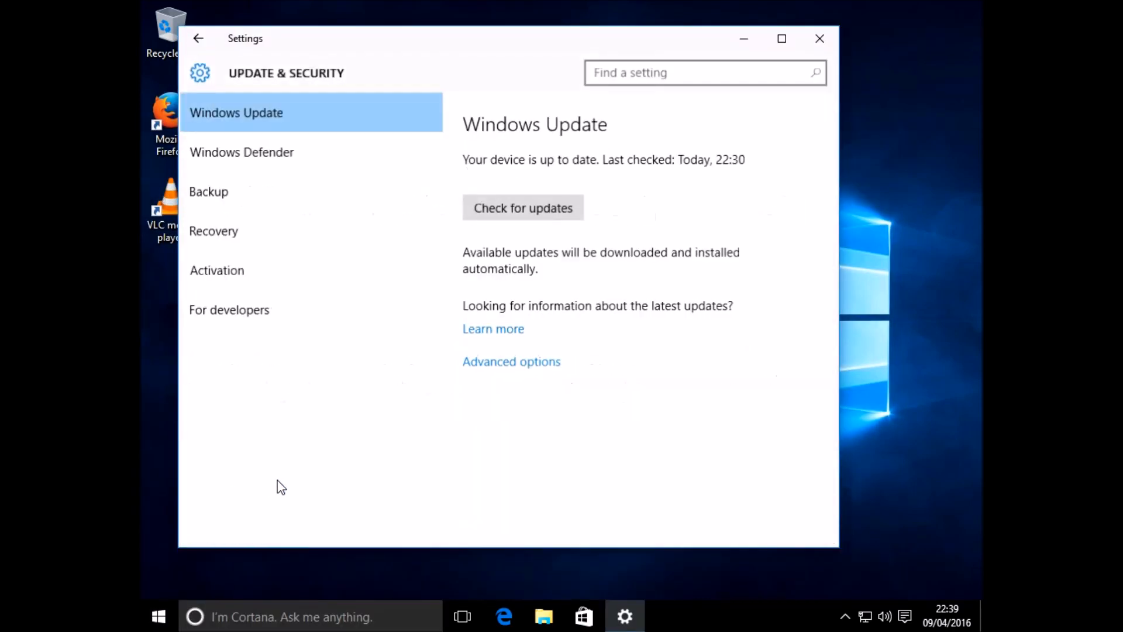
left_click(511, 361)
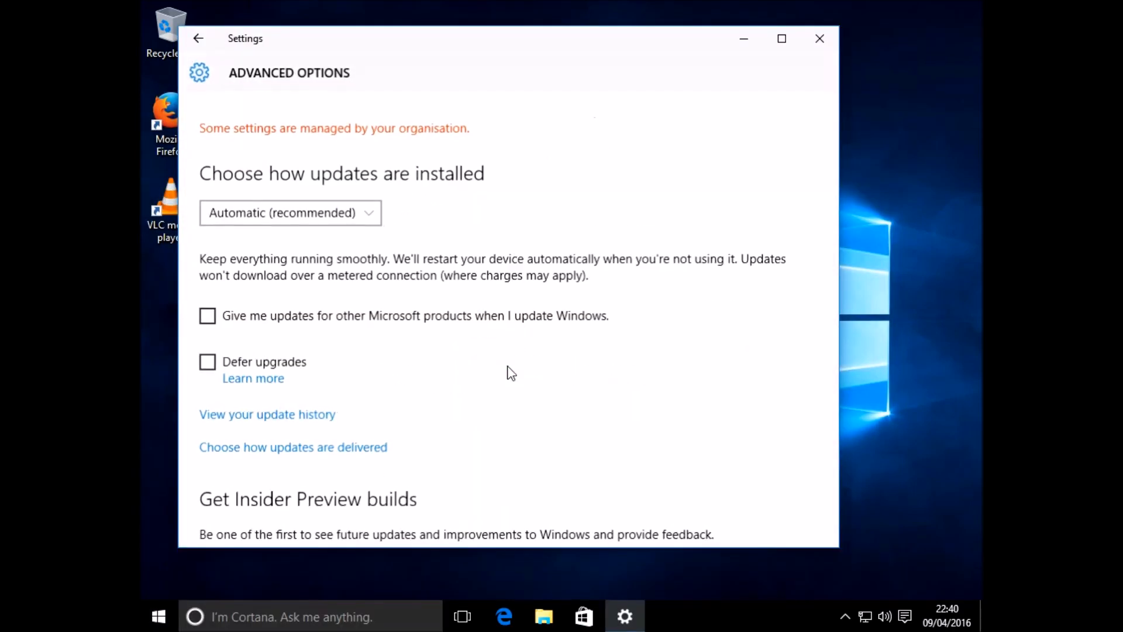
left_click(272, 417)
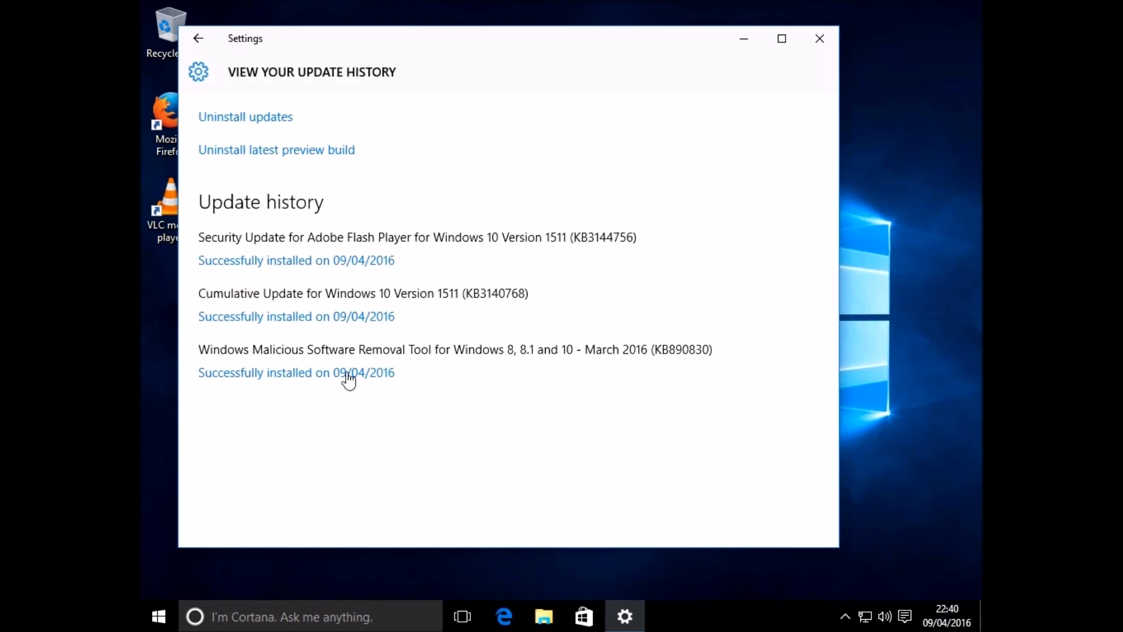
left_click(263, 124)
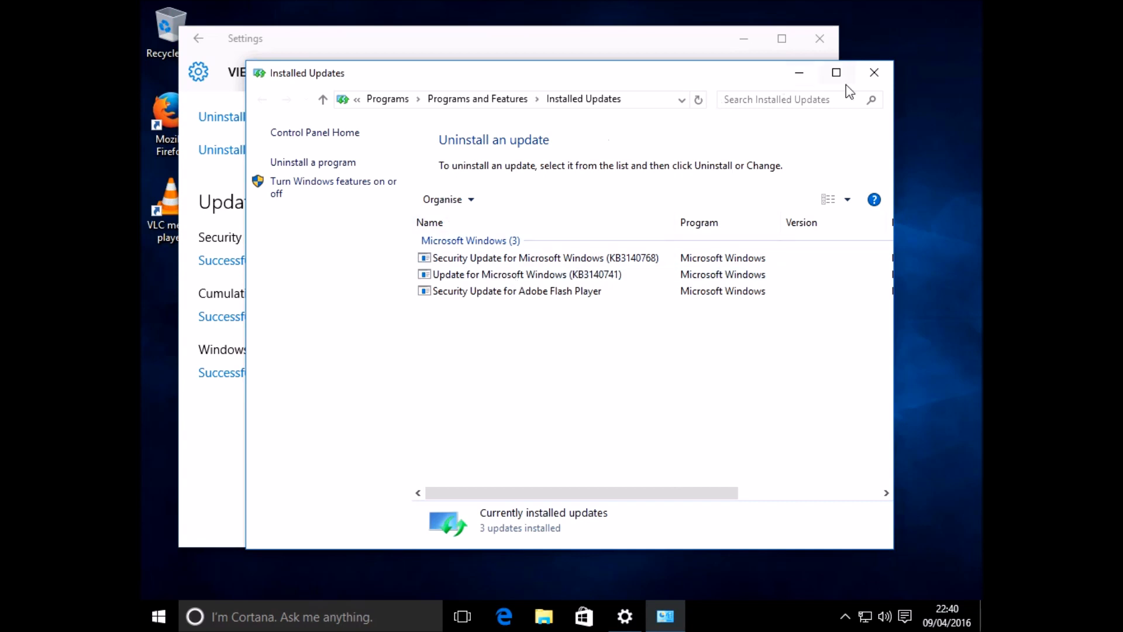
left_click(878, 76)
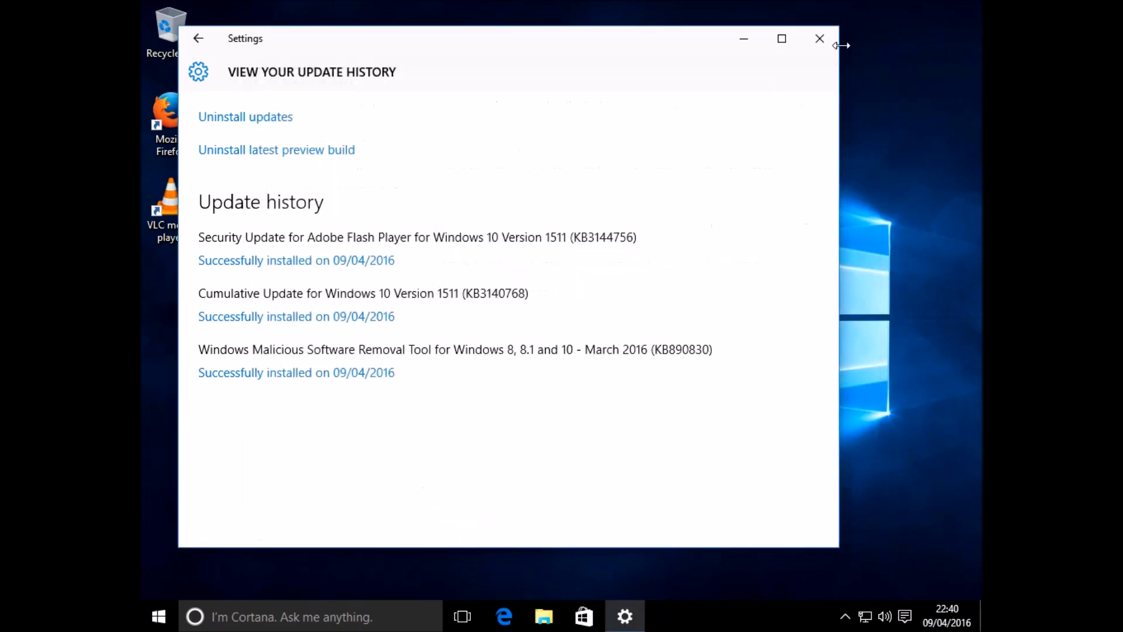
left_click(834, 44)
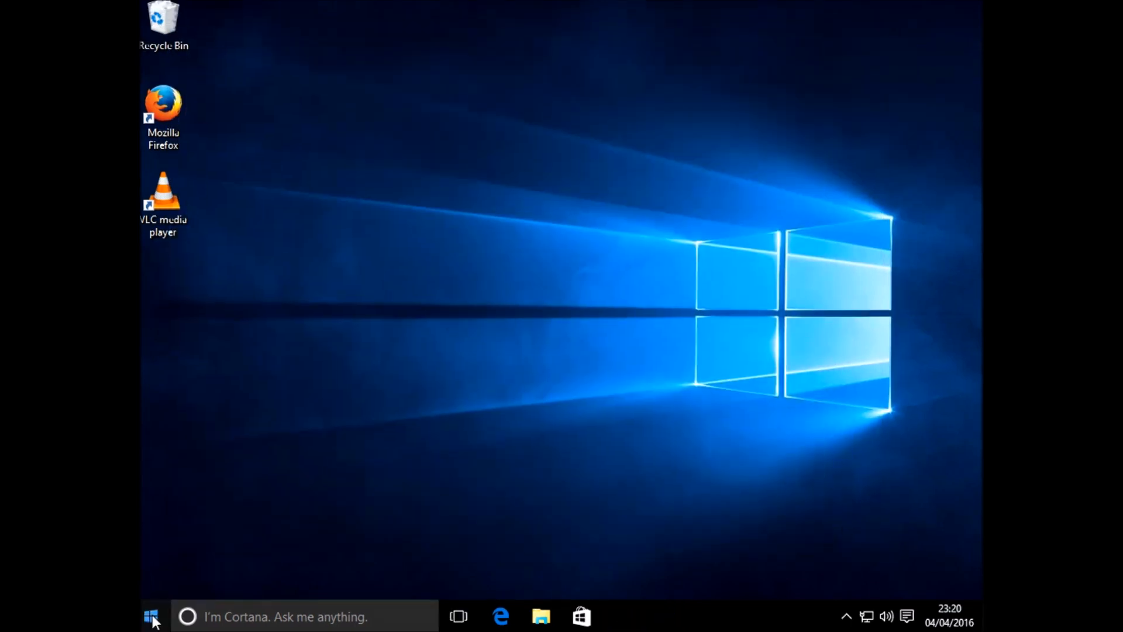
Look at the computer's basic system information, including the OEM details and activation, and close the System window.
right_click(153, 619)
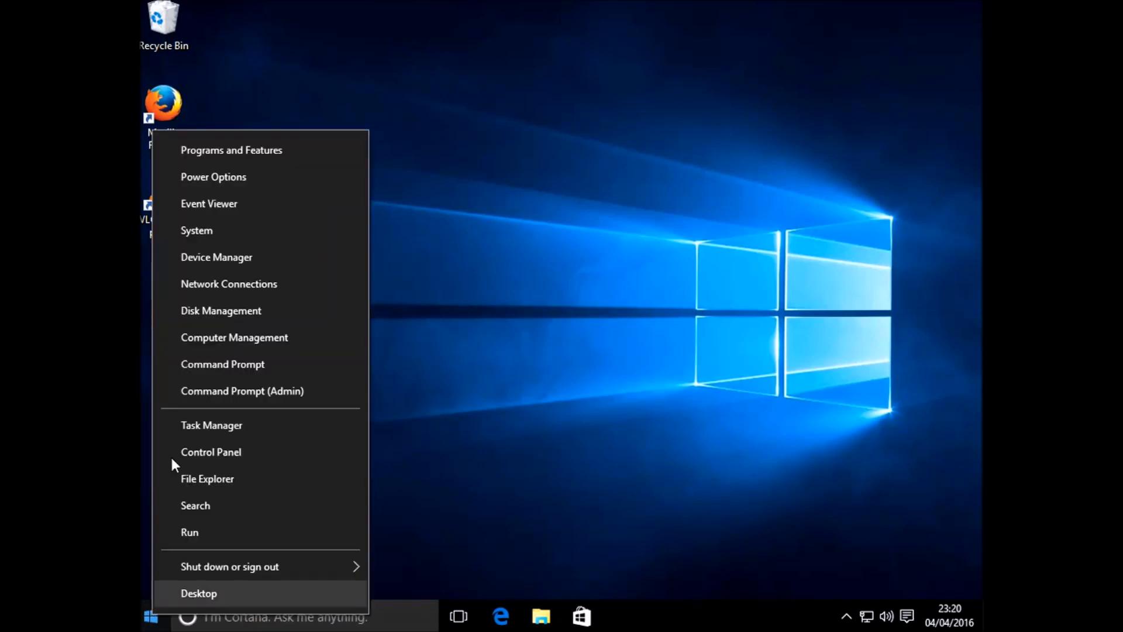
left_click(221, 233)
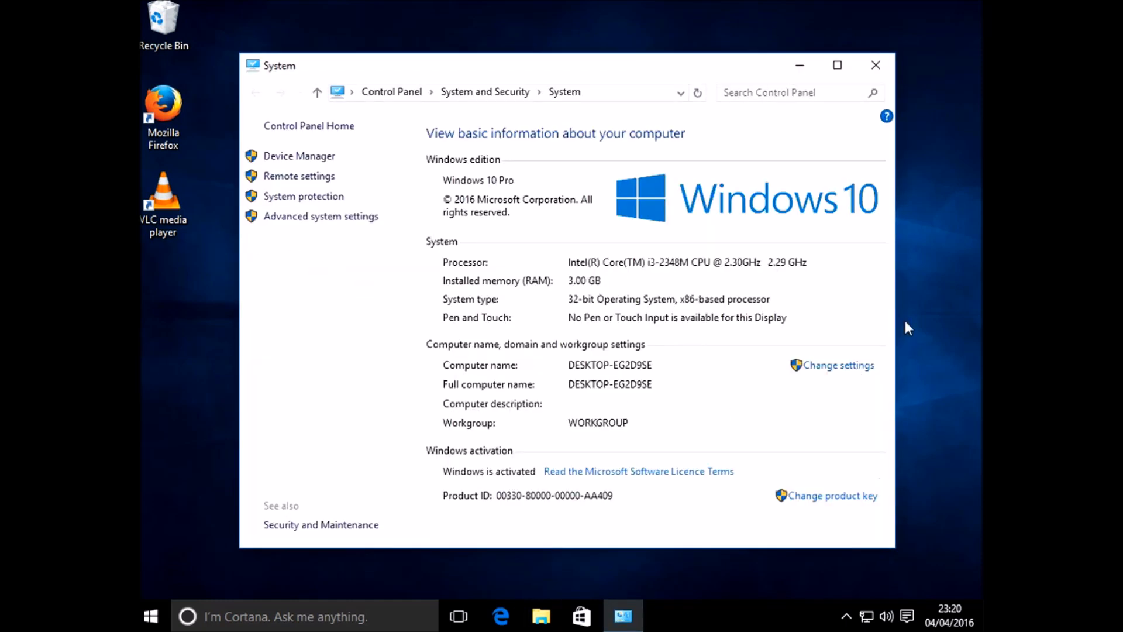
left_click(878, 67)
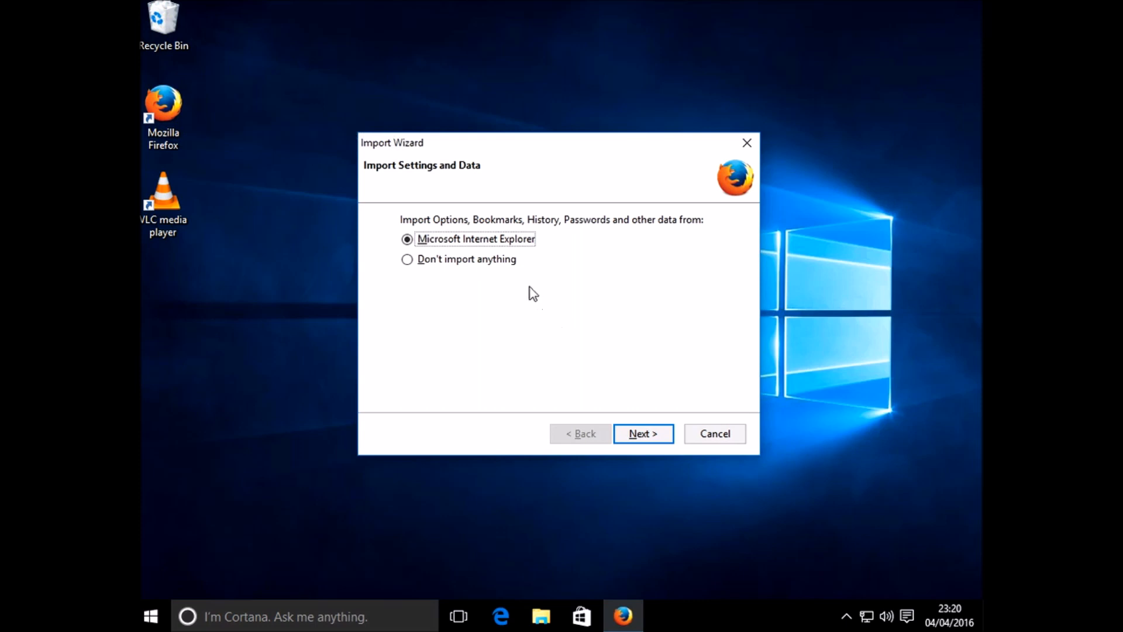
Finish Firefox's first run without importing anything, disable the default browser check, decline making it the default, and close Firefox.
left_click(505, 260)
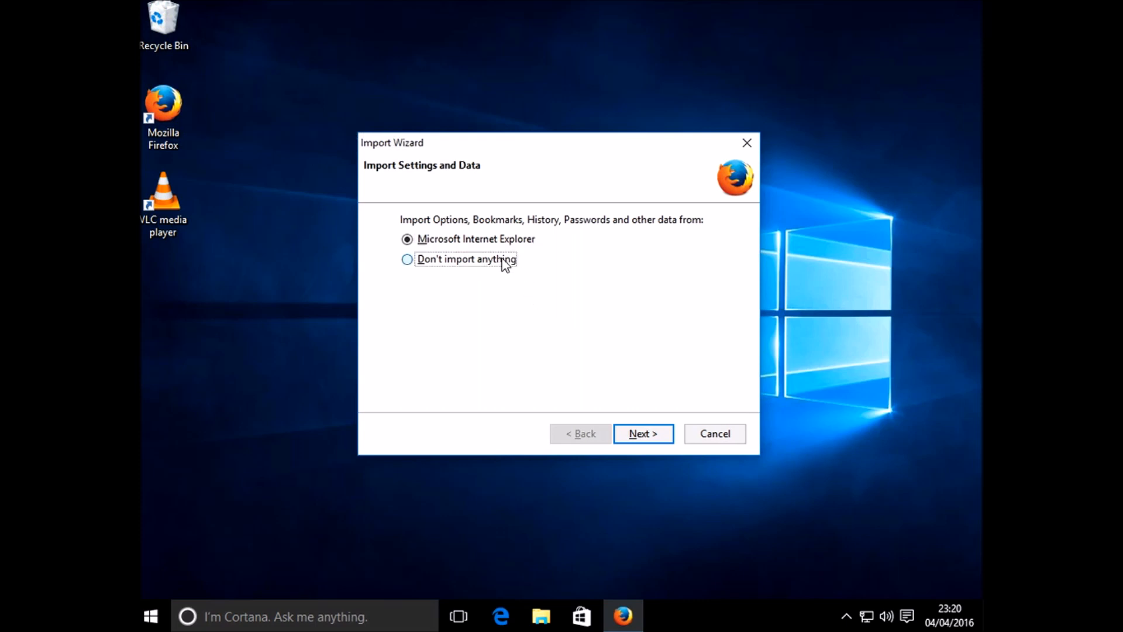
left_click(625, 434)
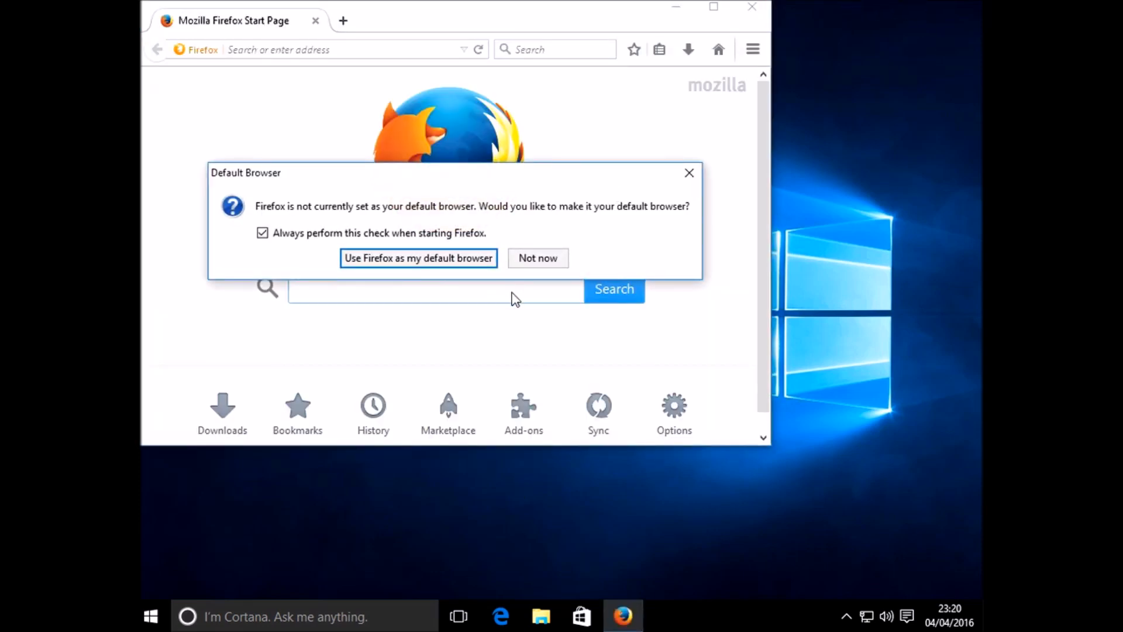
left_click(298, 233)
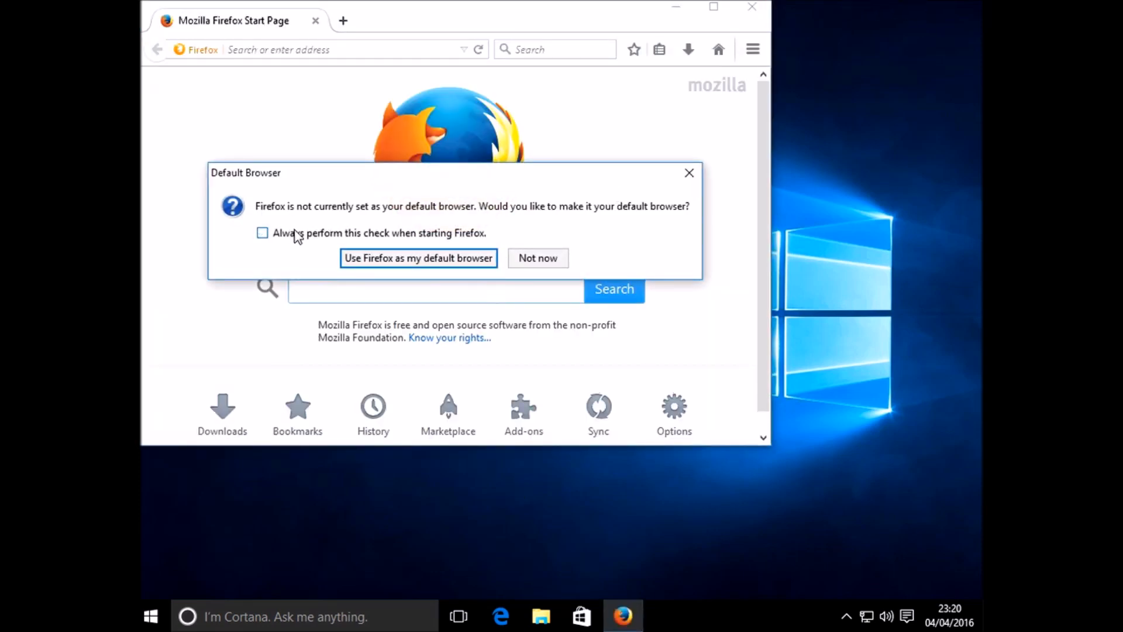
left_click(524, 260)
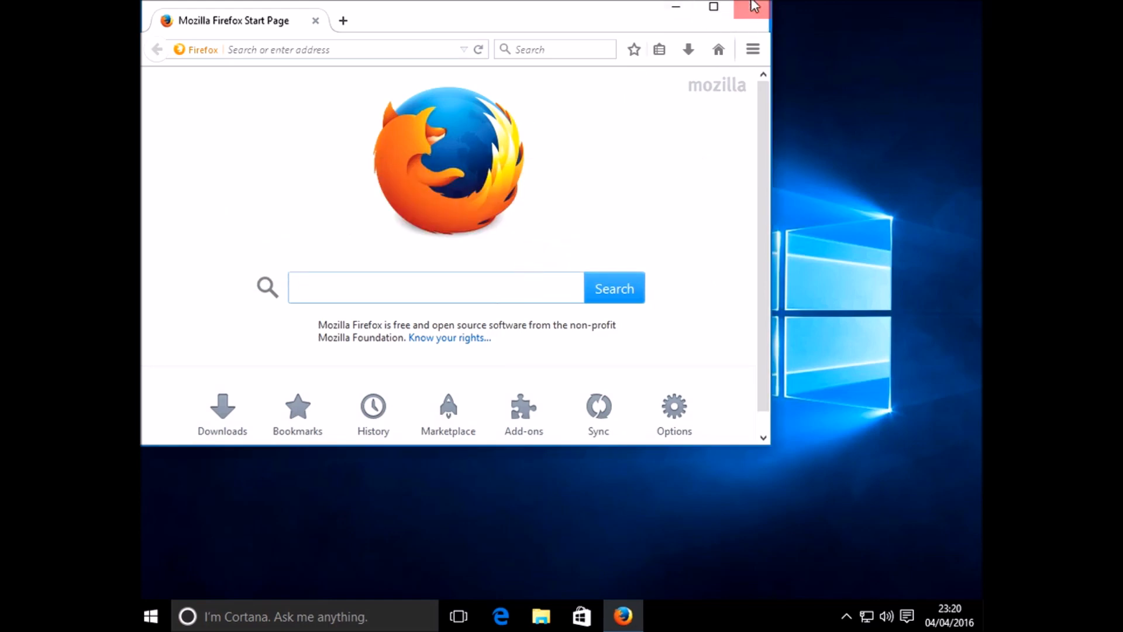
left_click(752, 8)
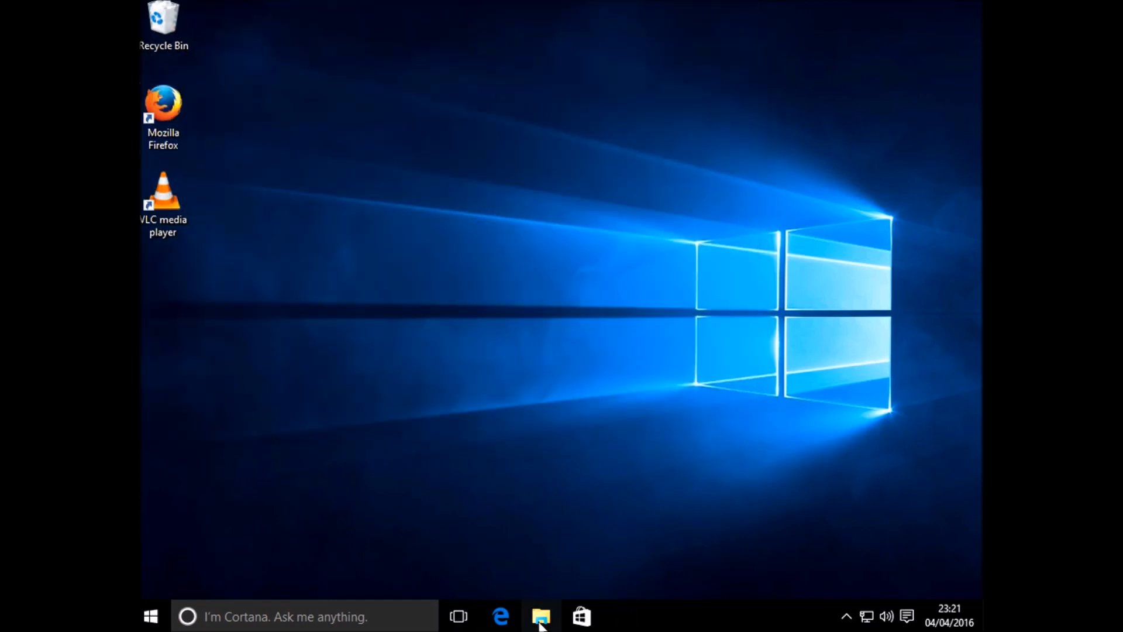
Open testTextFile from the MyNewFolder folder on Local Disk (C:) to check its contents, and close it.
key("super+e")
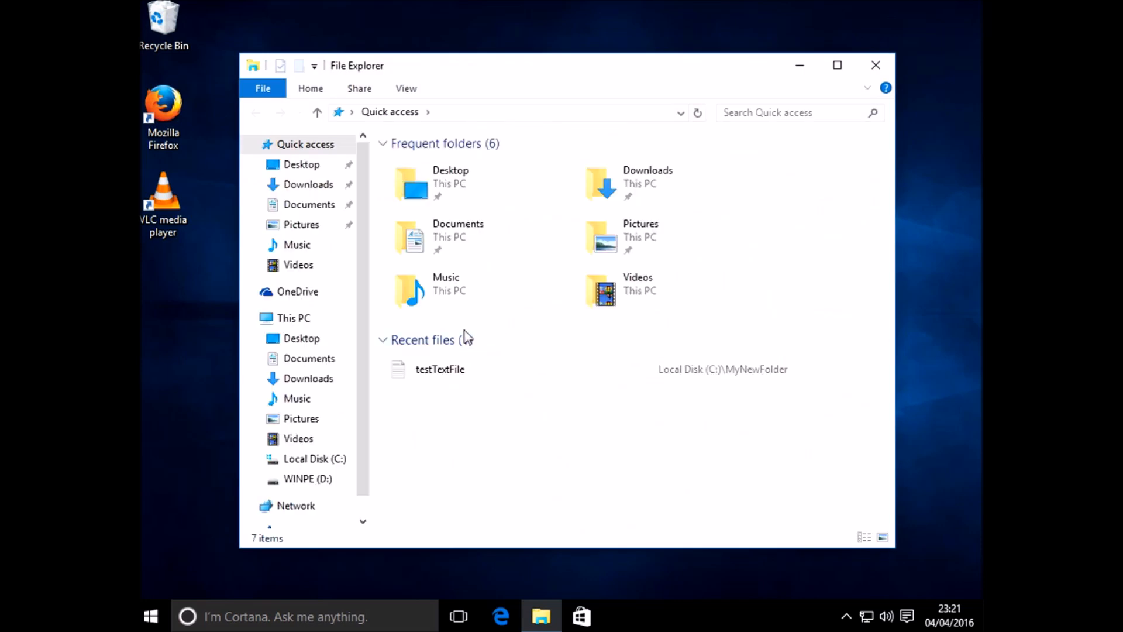
left_click(303, 460)
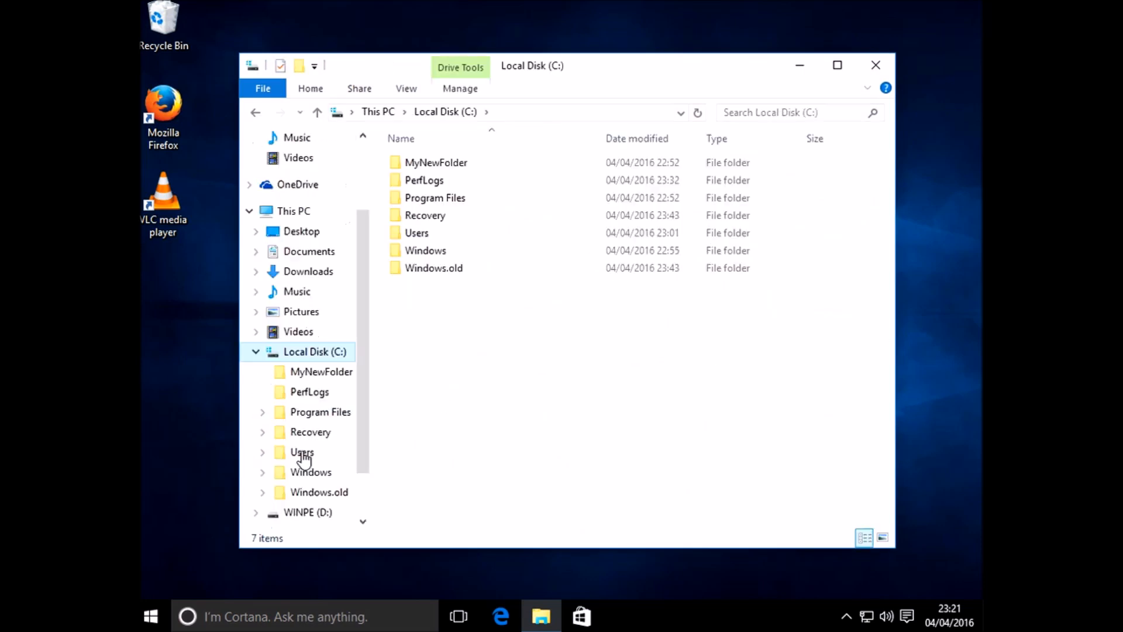
double_click(433, 162)
double_click(478, 165)
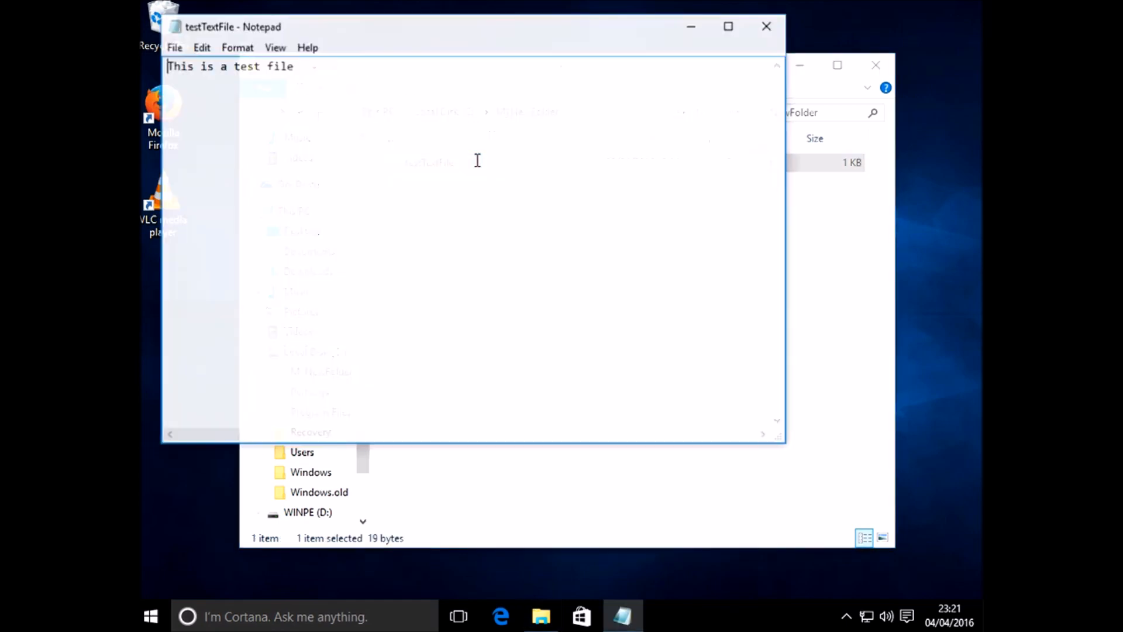
left_click(769, 23)
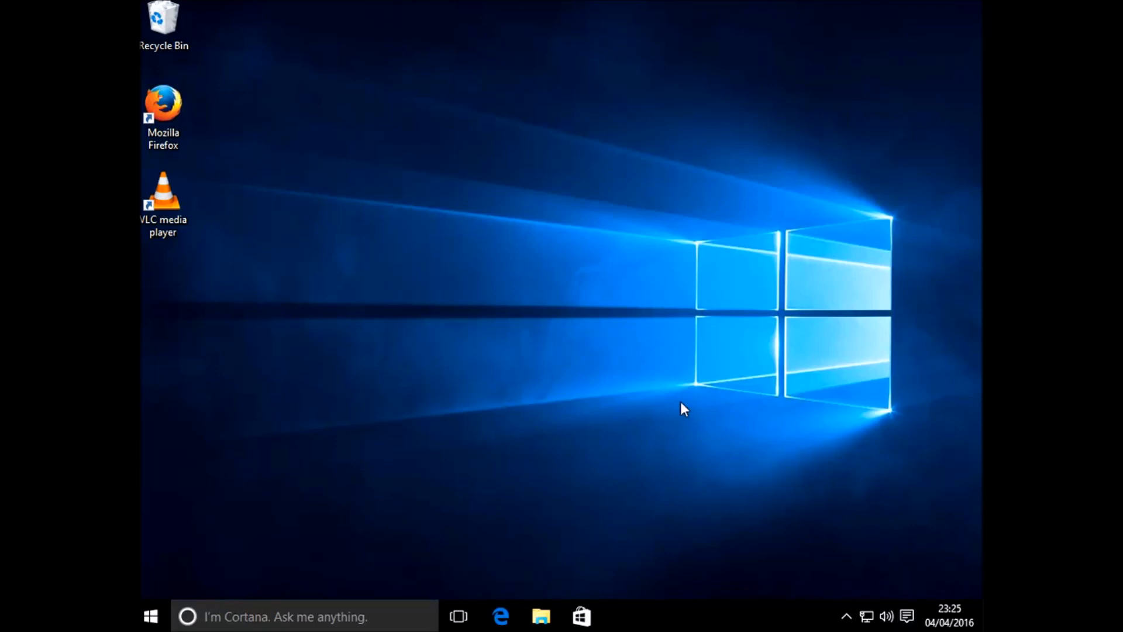
Search for iexpl, launch Internet Explorer to check its home page and window title, and close it.
key("super")
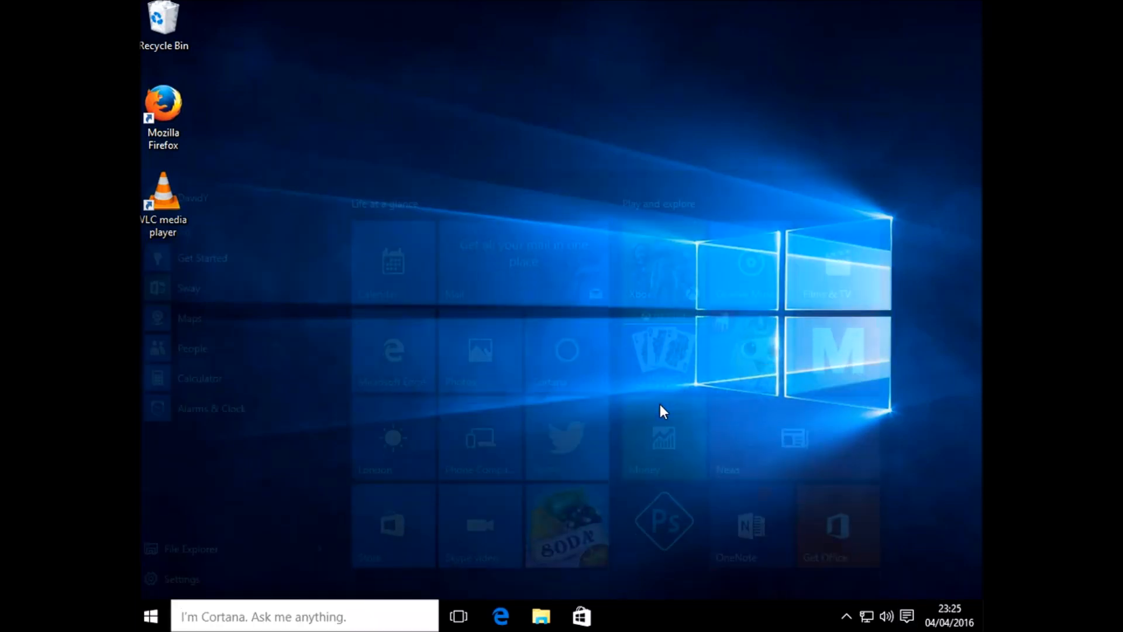
type("iexpl")
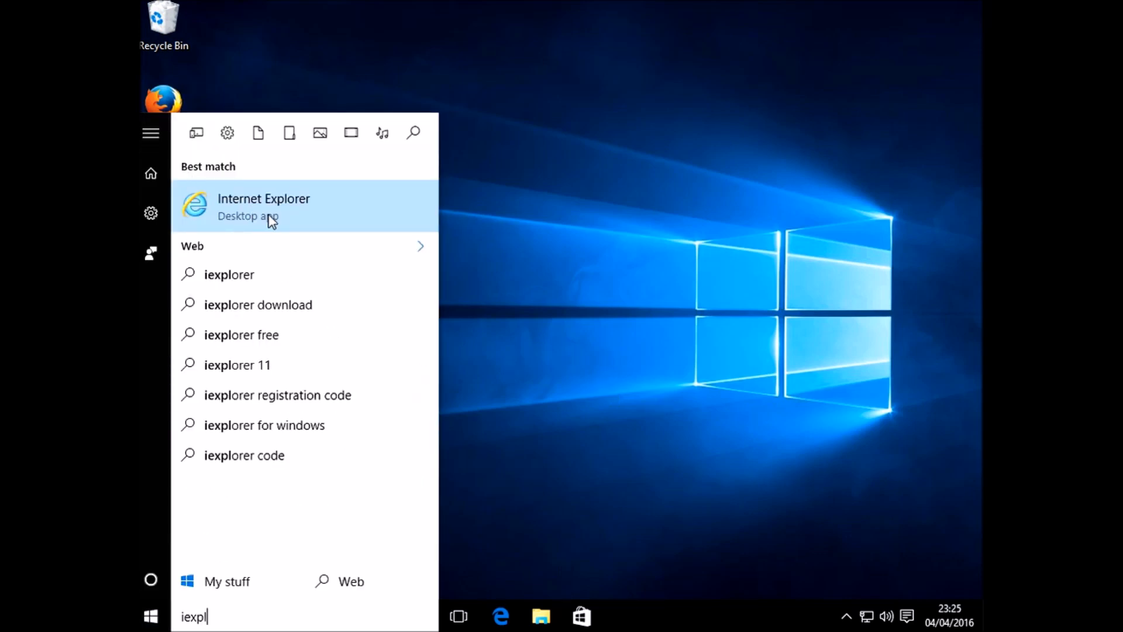
left_click(270, 220)
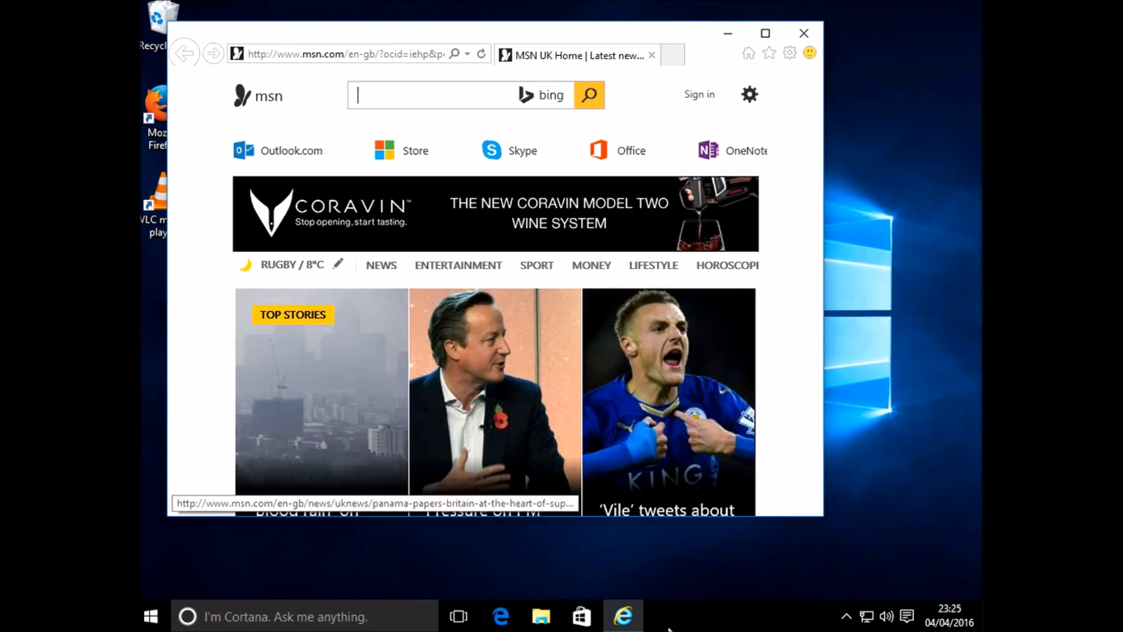
mouse_move(625, 623)
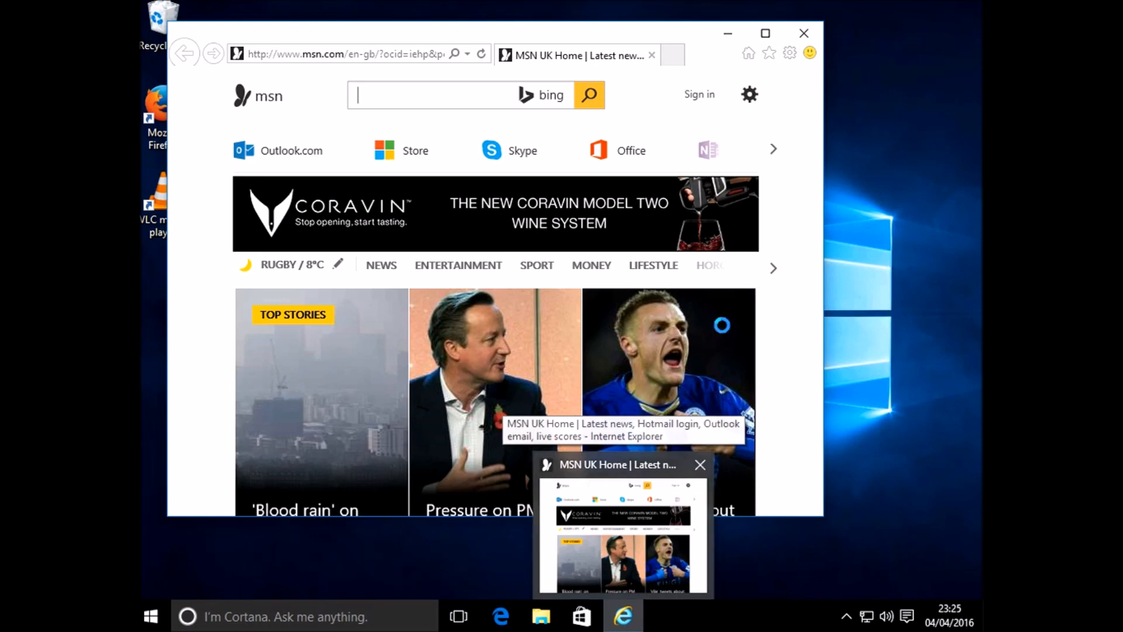
left_click(804, 34)
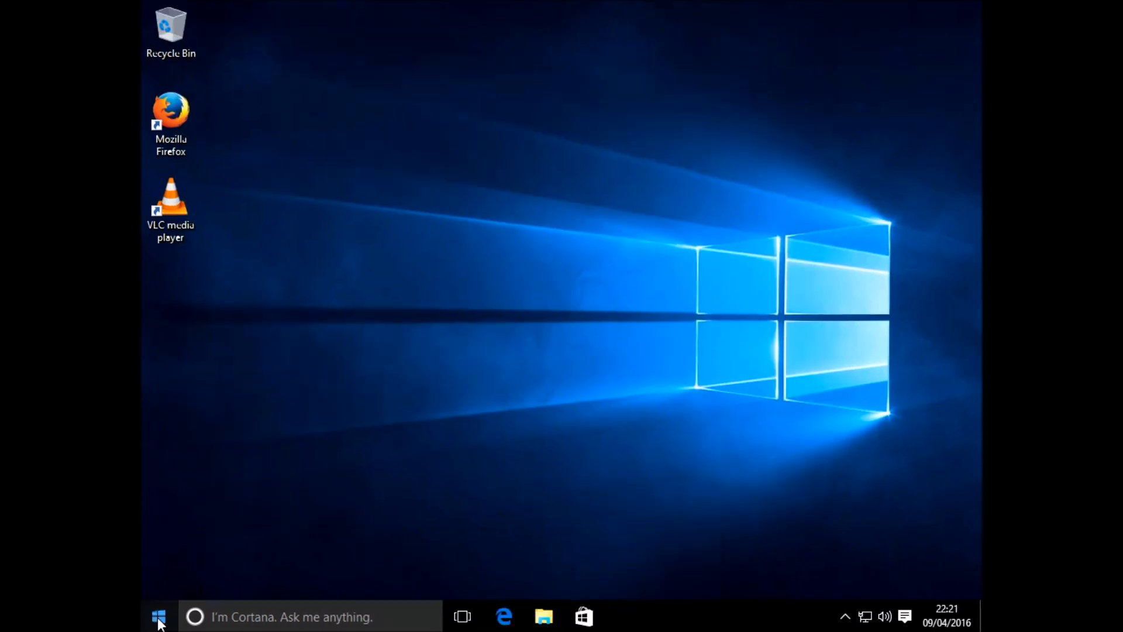
Look at the General and Feedback & diagnostics privacy settings, and return to the Settings overview.
left_click(159, 619)
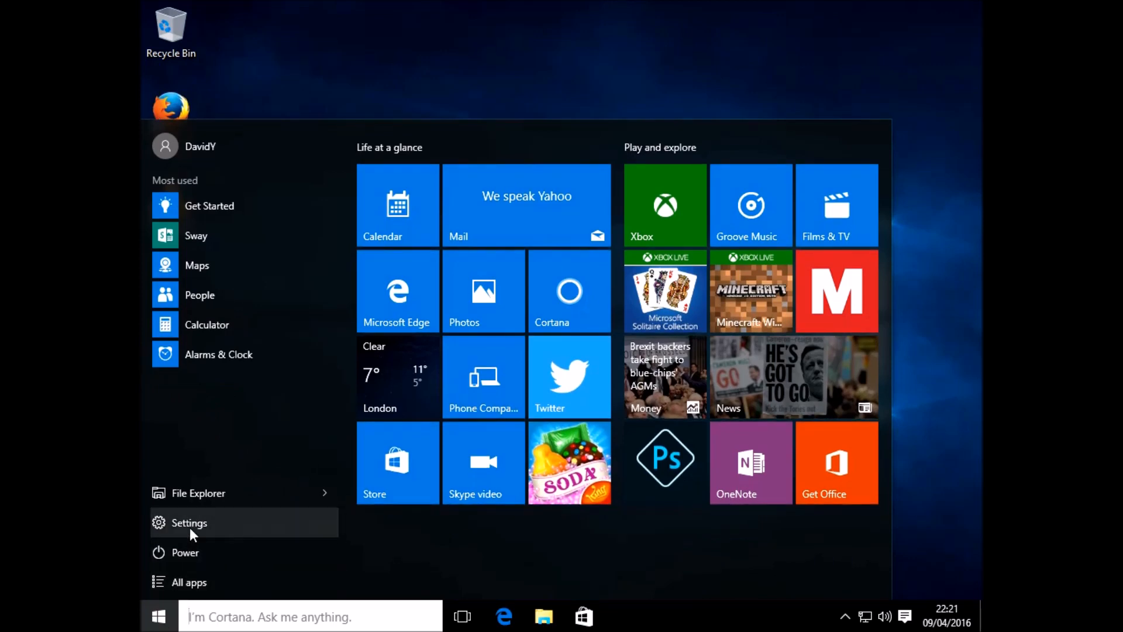
left_click(190, 522)
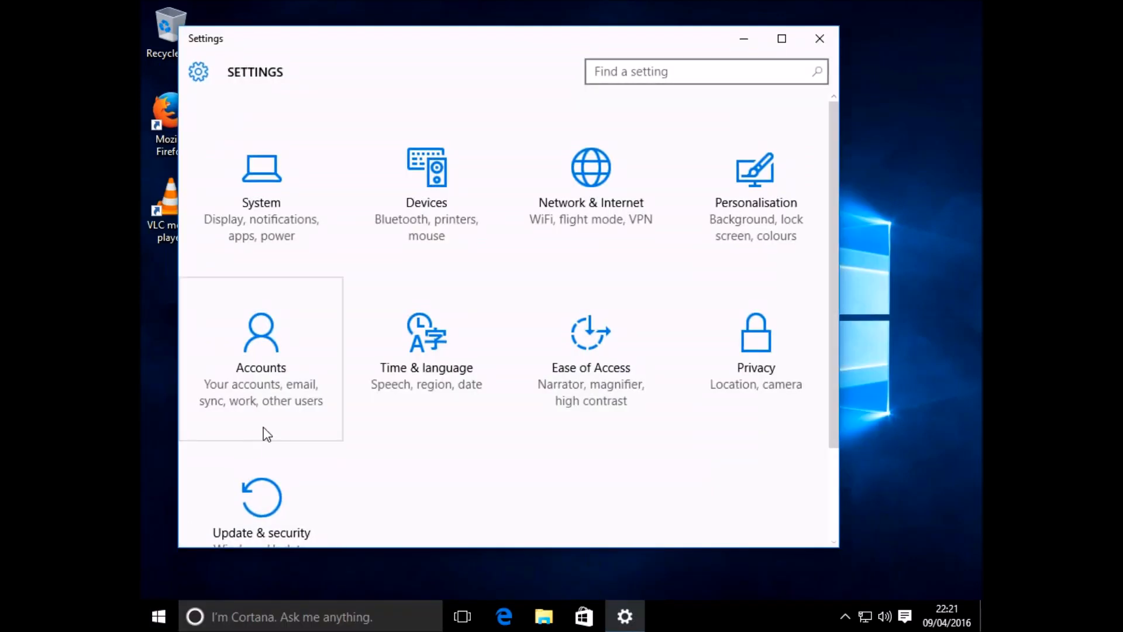
left_click(748, 339)
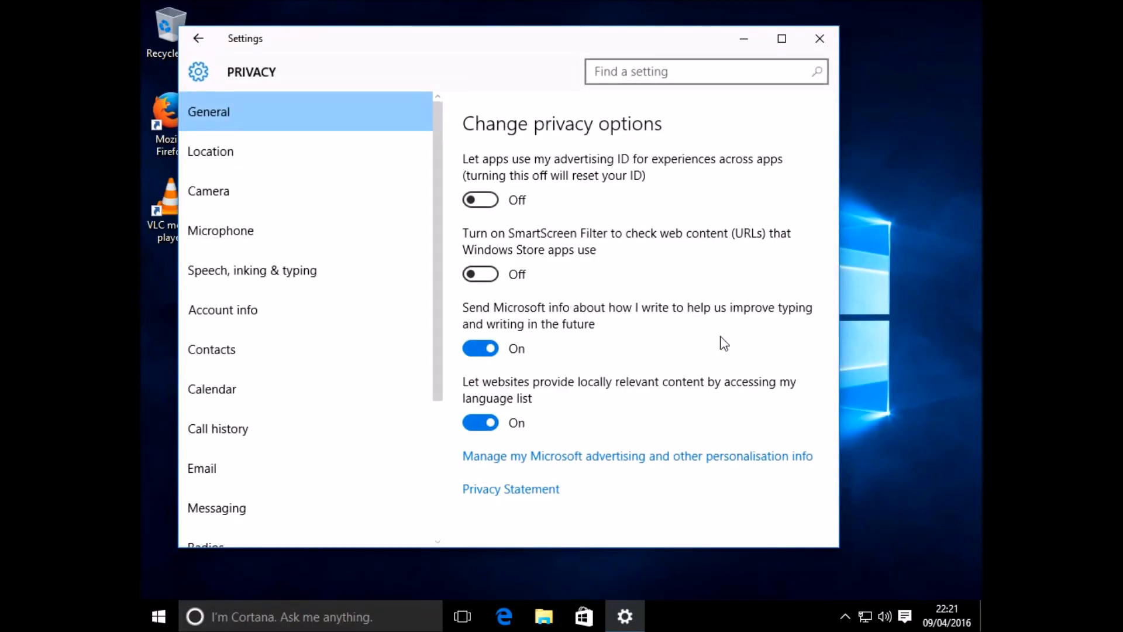
scroll(439, 469, "down", 3)
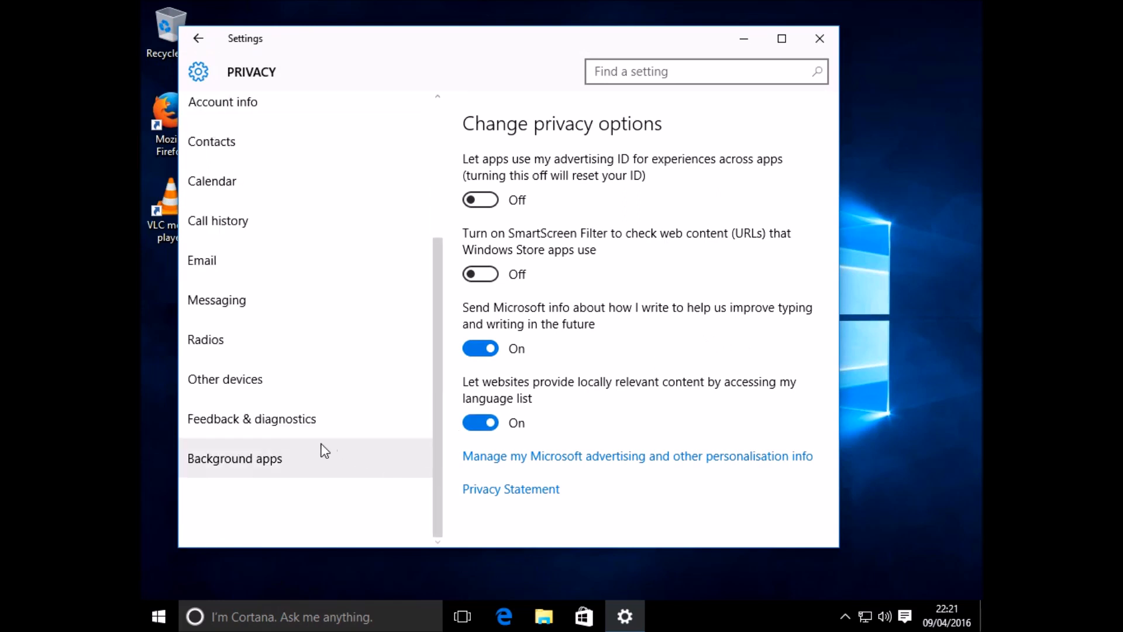
left_click(310, 420)
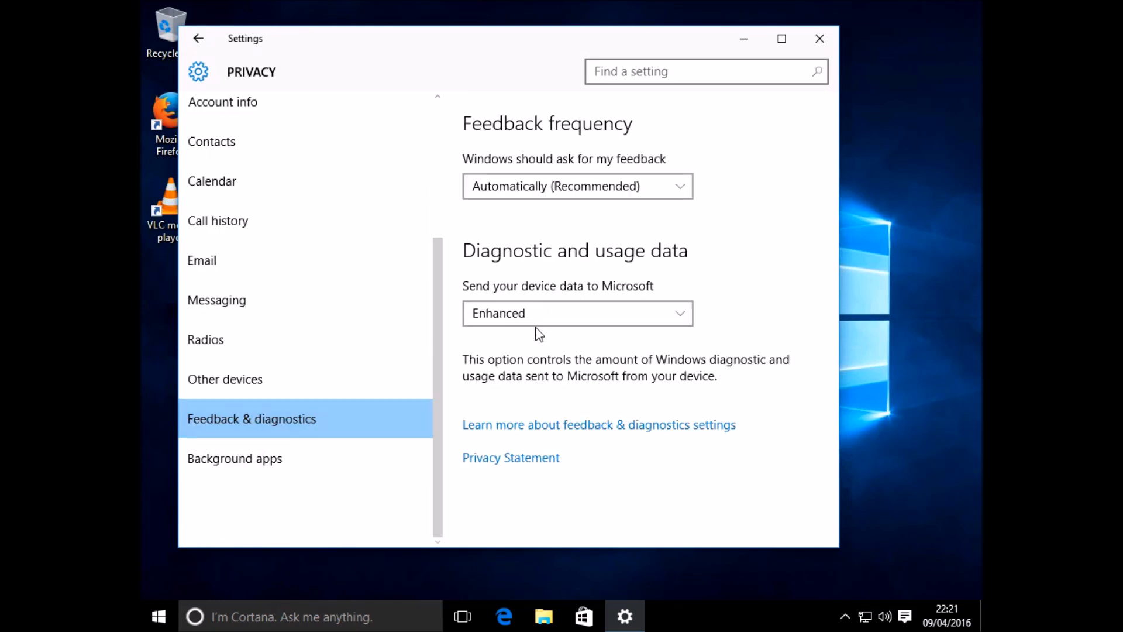
left_click(199, 38)
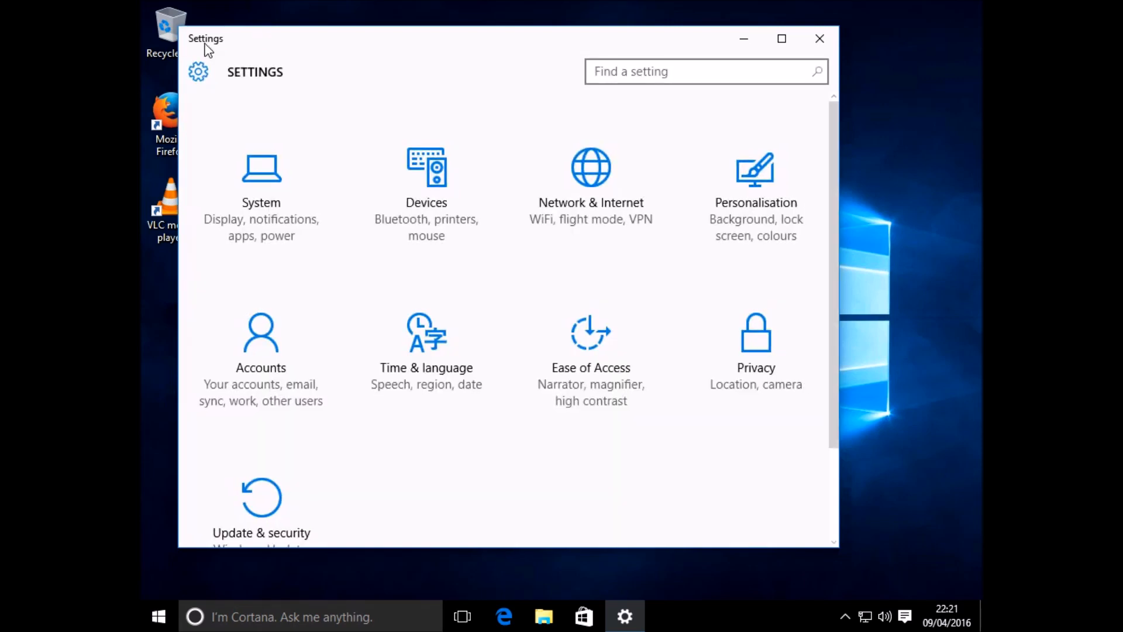
View the provisioning packages through the Work access account settings, and close Settings.
left_click(240, 385)
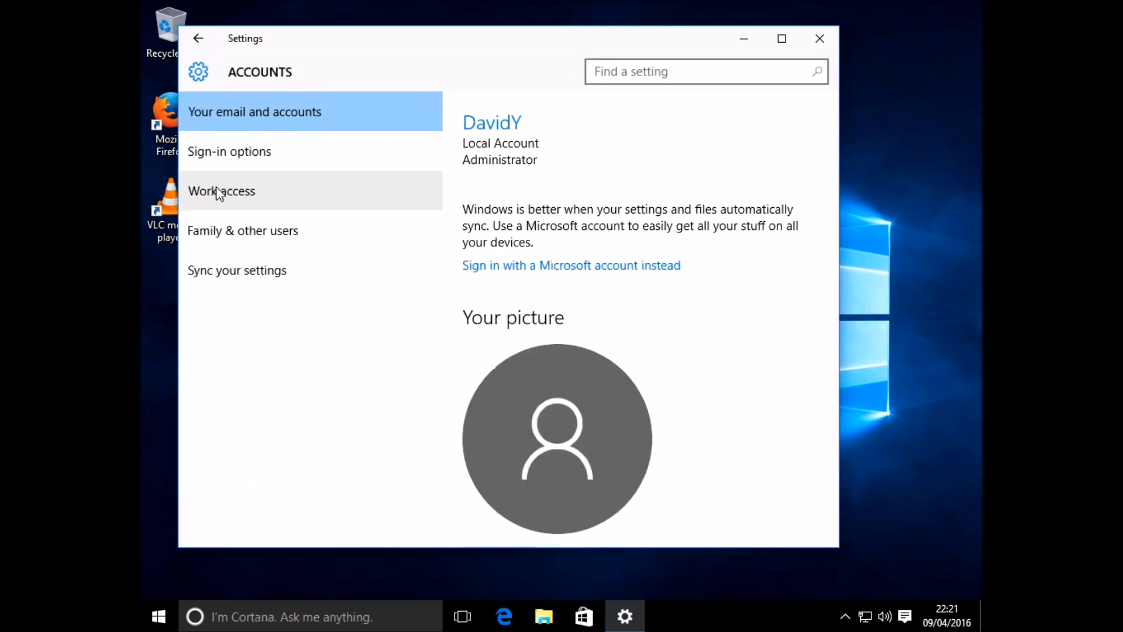
left_click(219, 193)
scroll(570, 509, "down", 2)
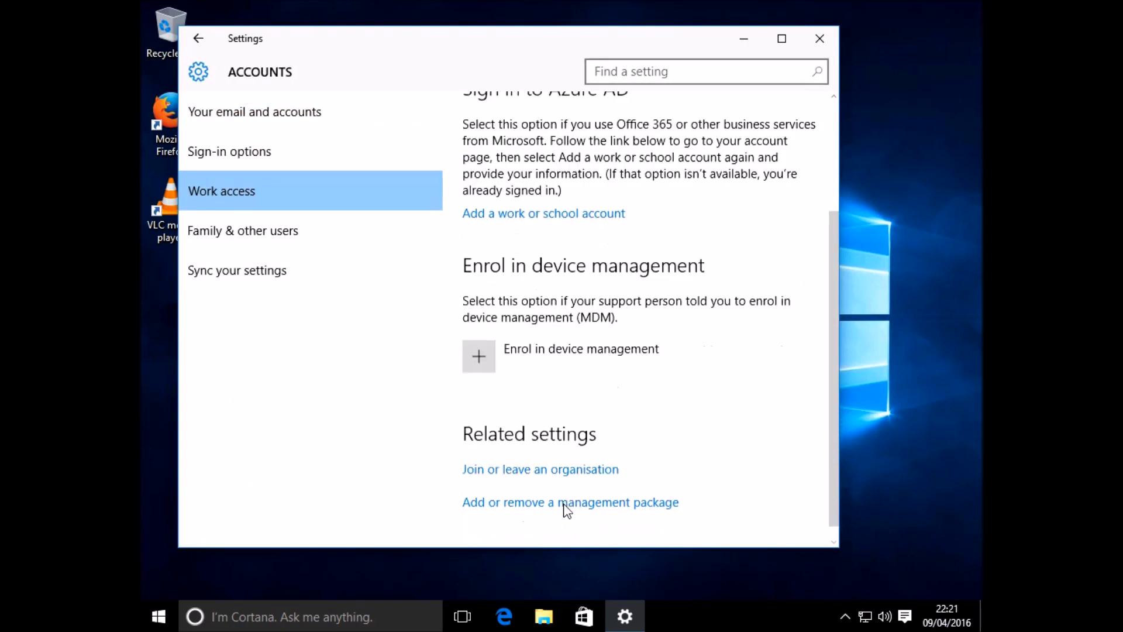
left_click(563, 491)
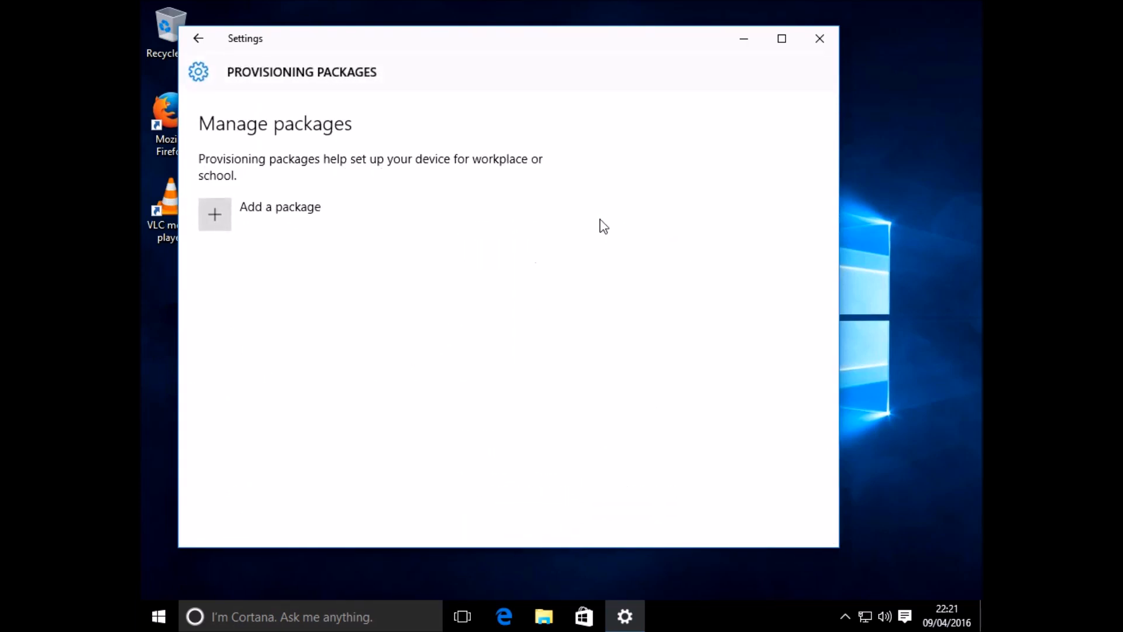
left_click(820, 38)
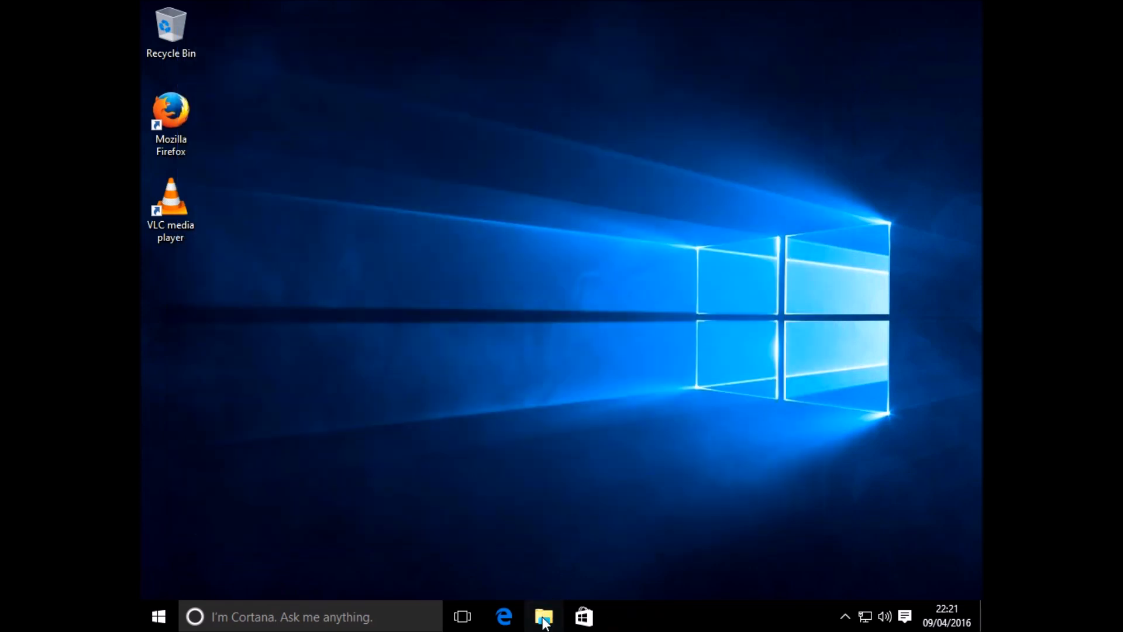
Open the C:\Recovery\Customizations folder in File Explorer.
key("super+e")
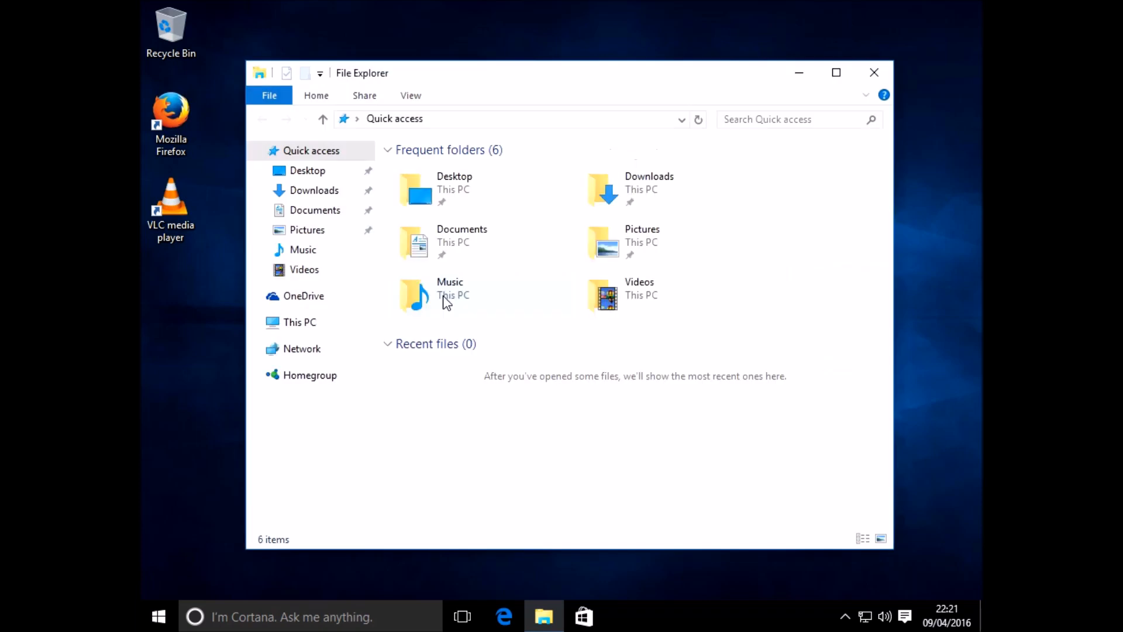
left_click(479, 119)
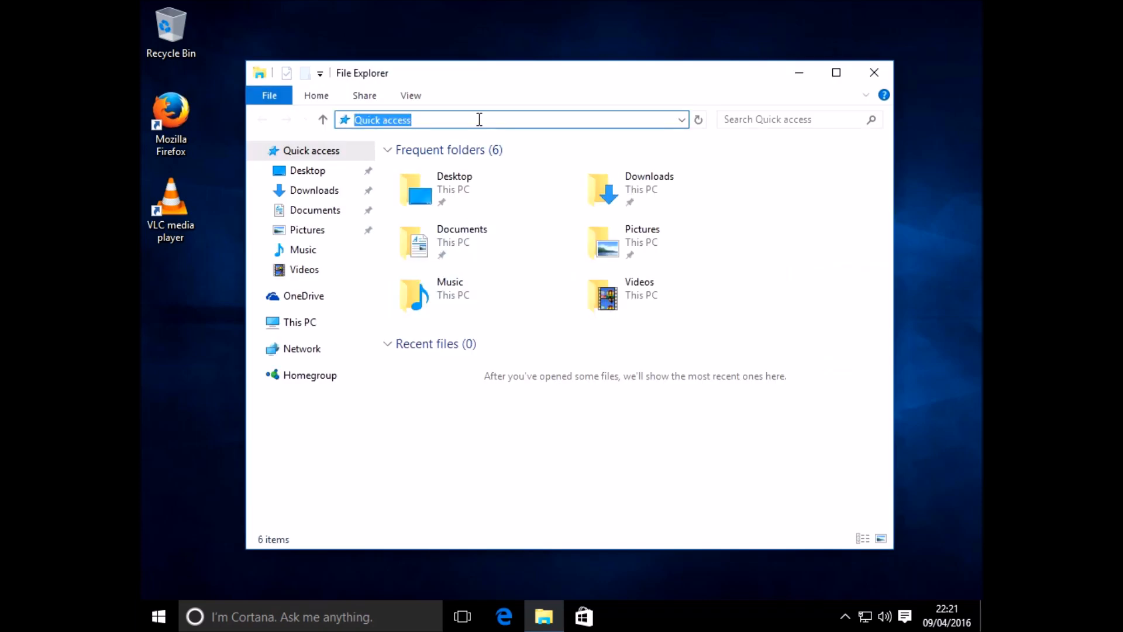
type("c:\reco")
key("Down")
type("\\")
key("Down")
type("\\")
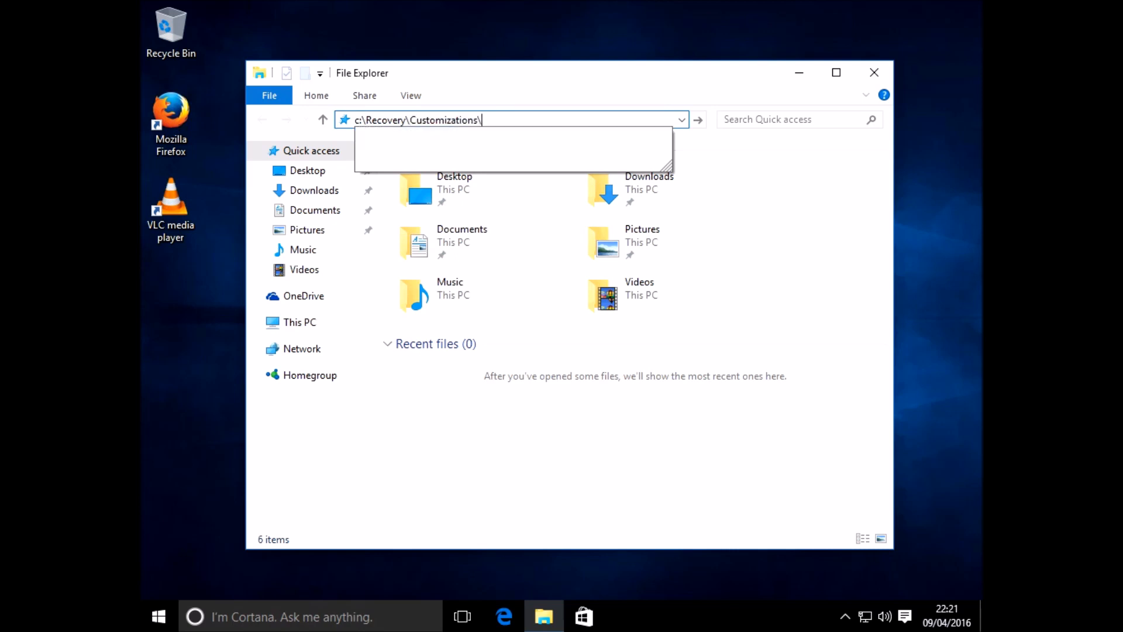
key("Return")
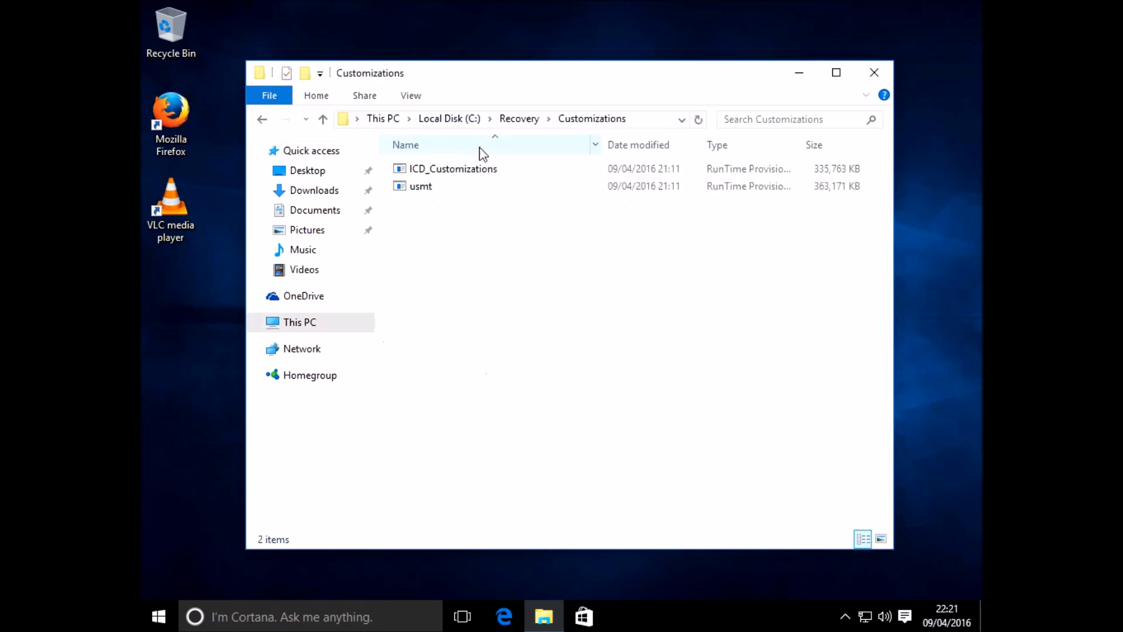
Run the ICD_Customizations provisioning package, allow it to make changes, and confirm adding it as trusted.
left_click(457, 173)
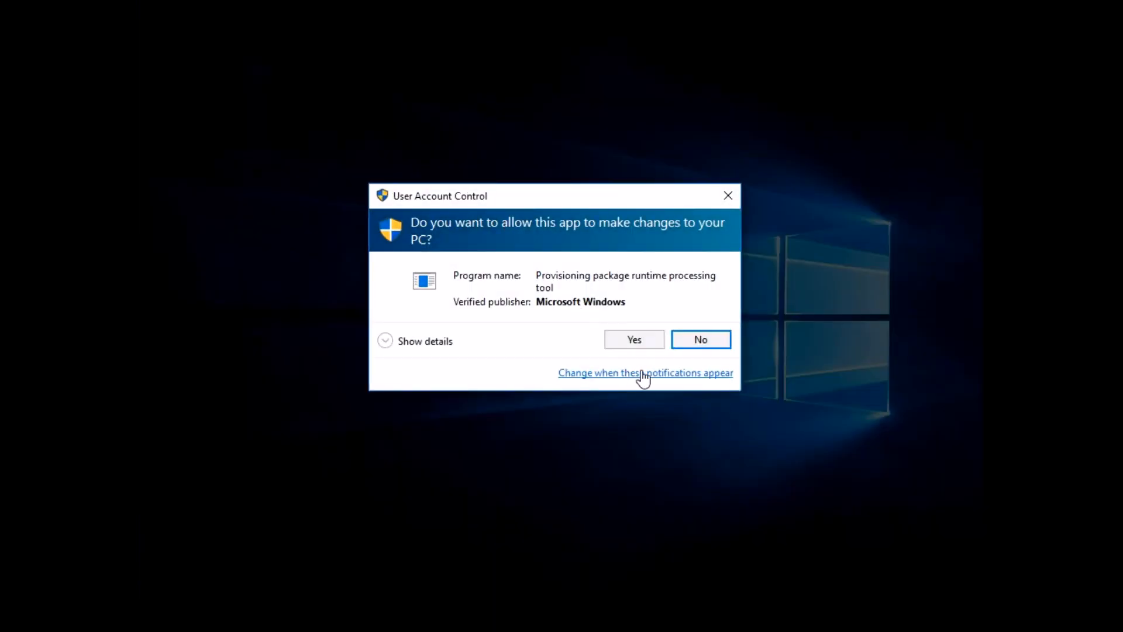
left_click(641, 345)
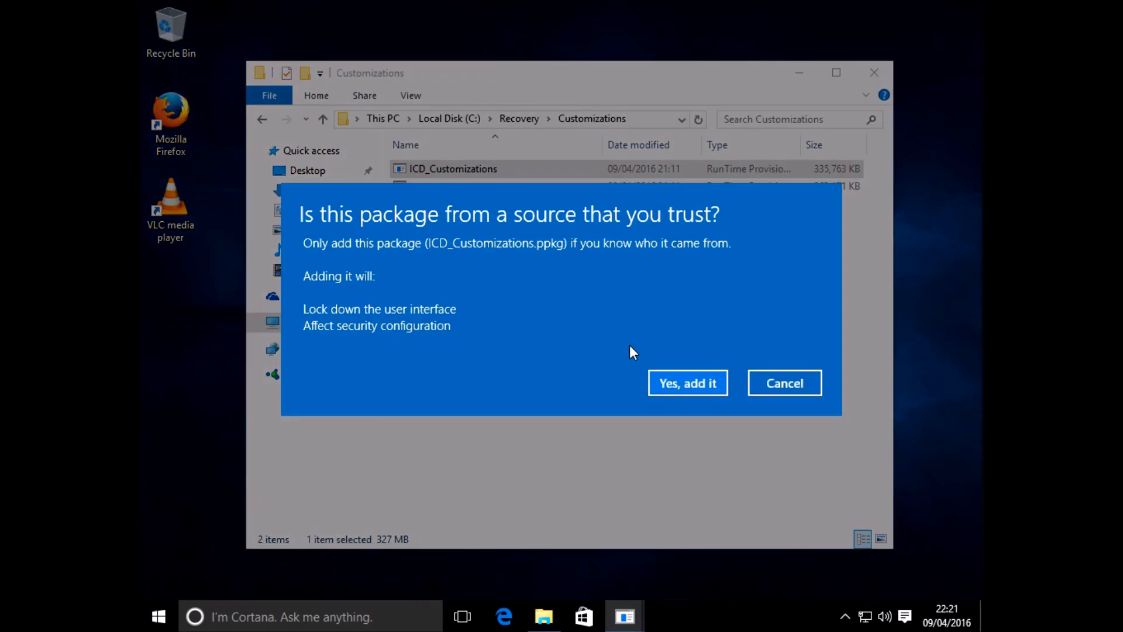
left_click(681, 385)
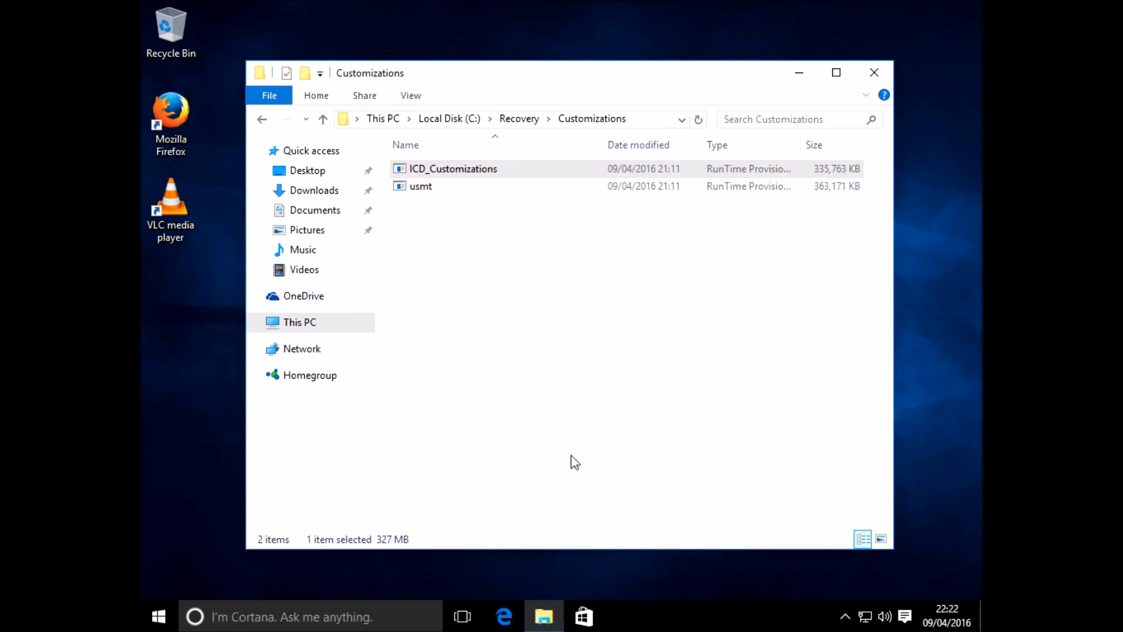
Open the list of management packages from the Work access account settings.
left_click(159, 618)
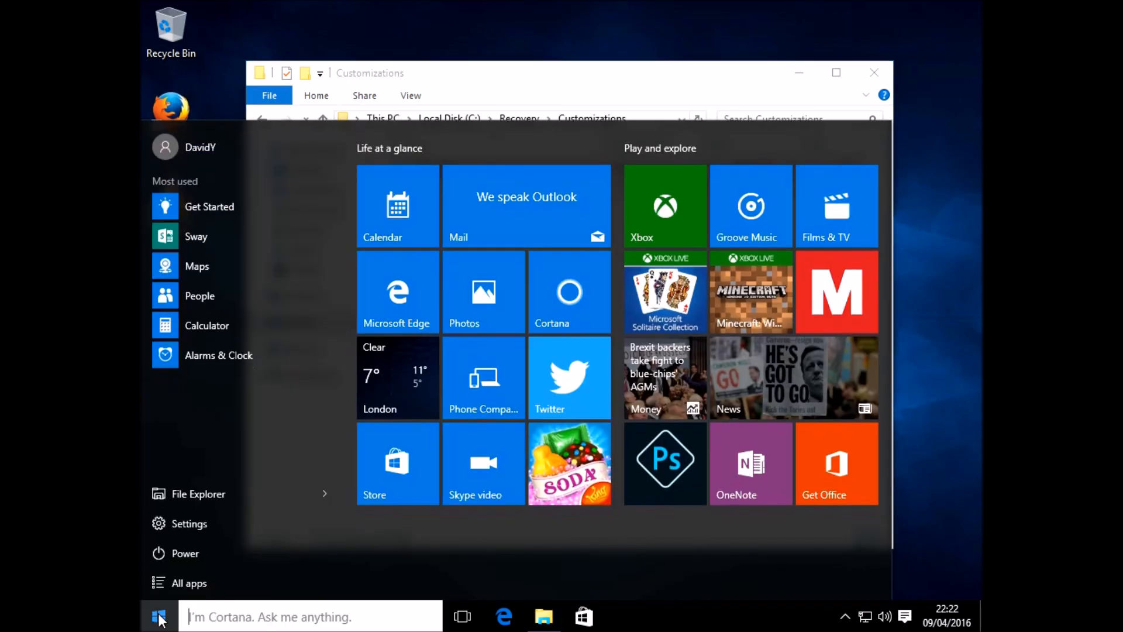
left_click(193, 516)
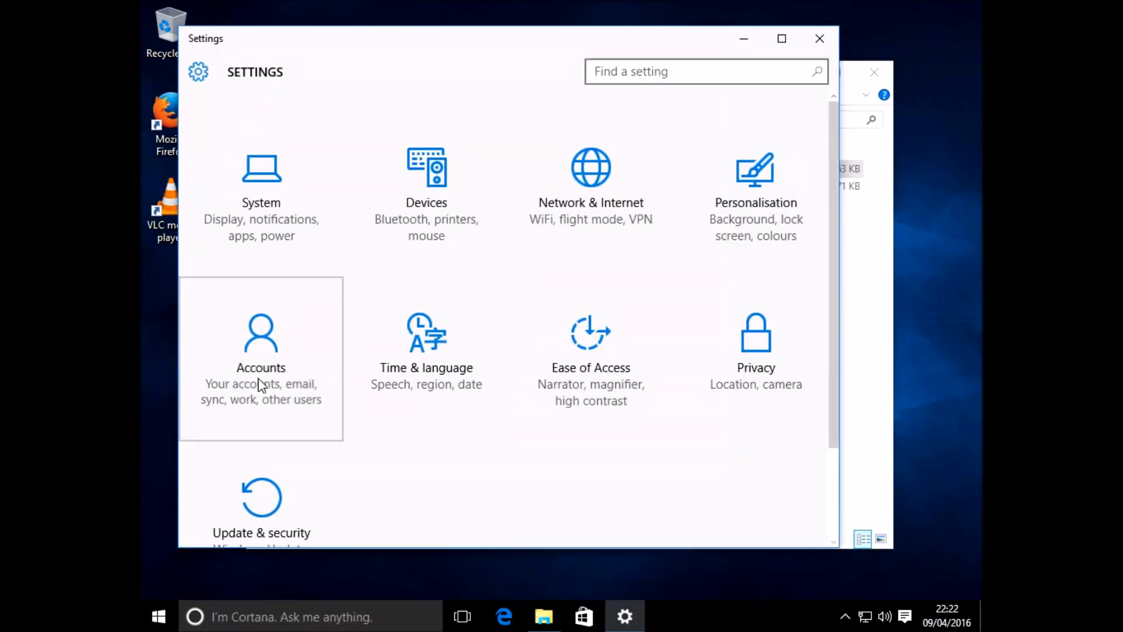
left_click(261, 383)
left_click(243, 194)
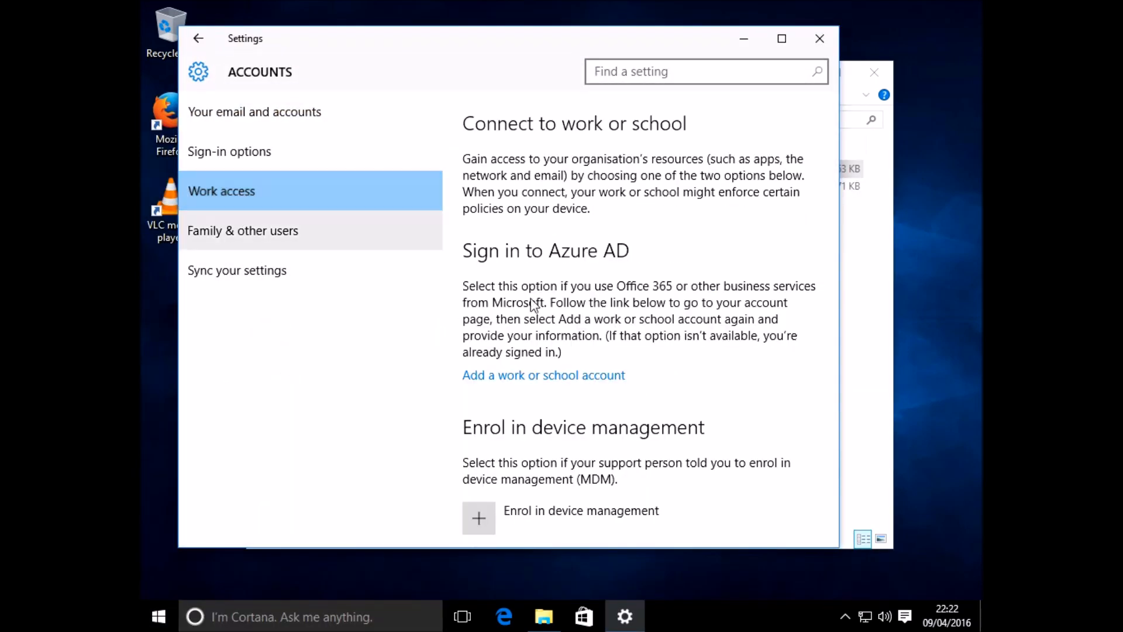
scroll(698, 513, "down", 4)
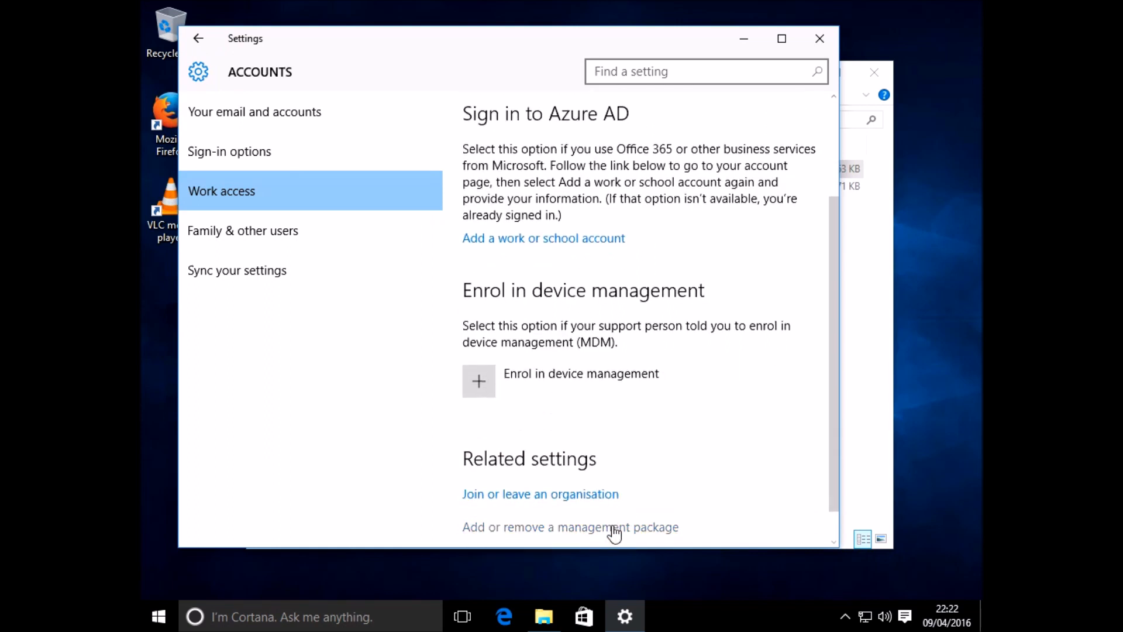
left_click(612, 531)
View the details of the 20160403_Win10Pro provisioning package, and return to the Settings overview.
left_click(313, 266)
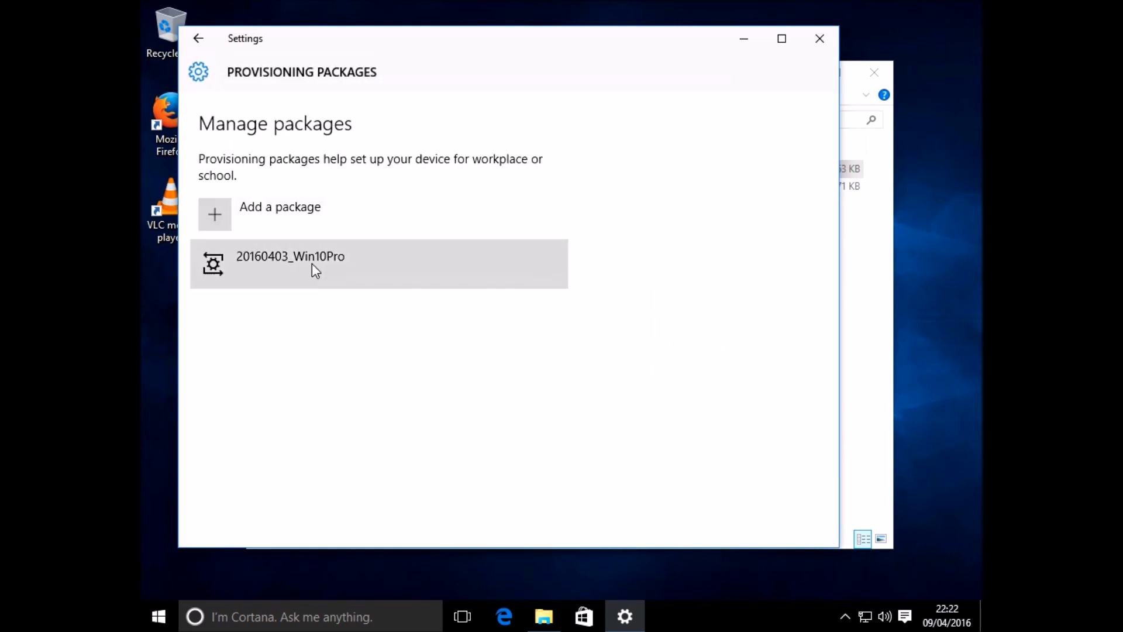
left_click(437, 325)
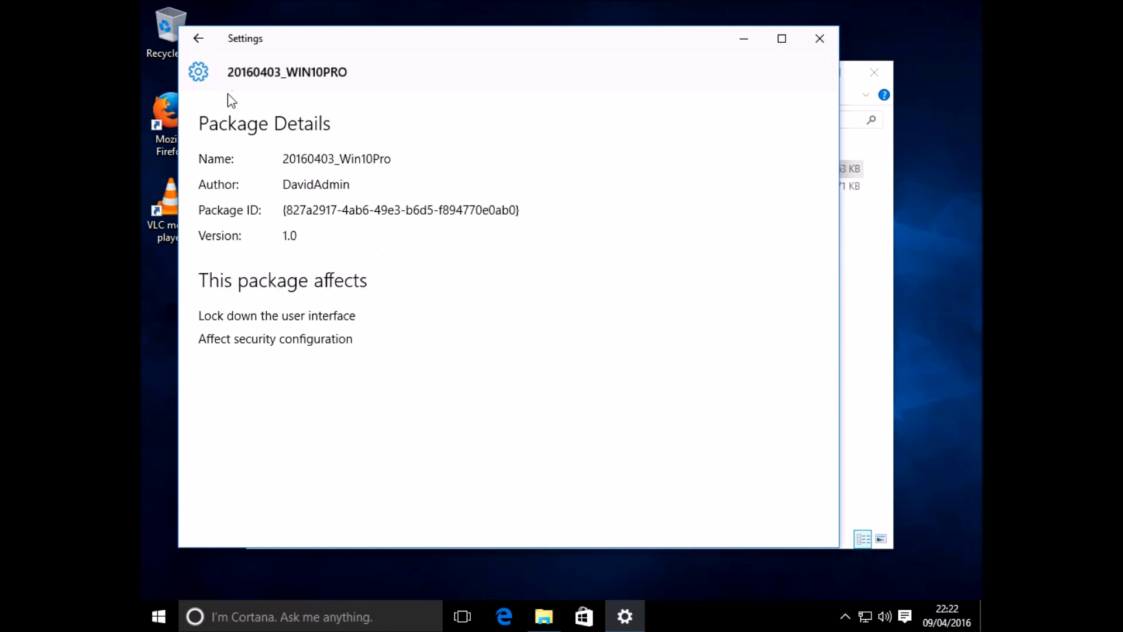
left_click(199, 40)
left_click(198, 36)
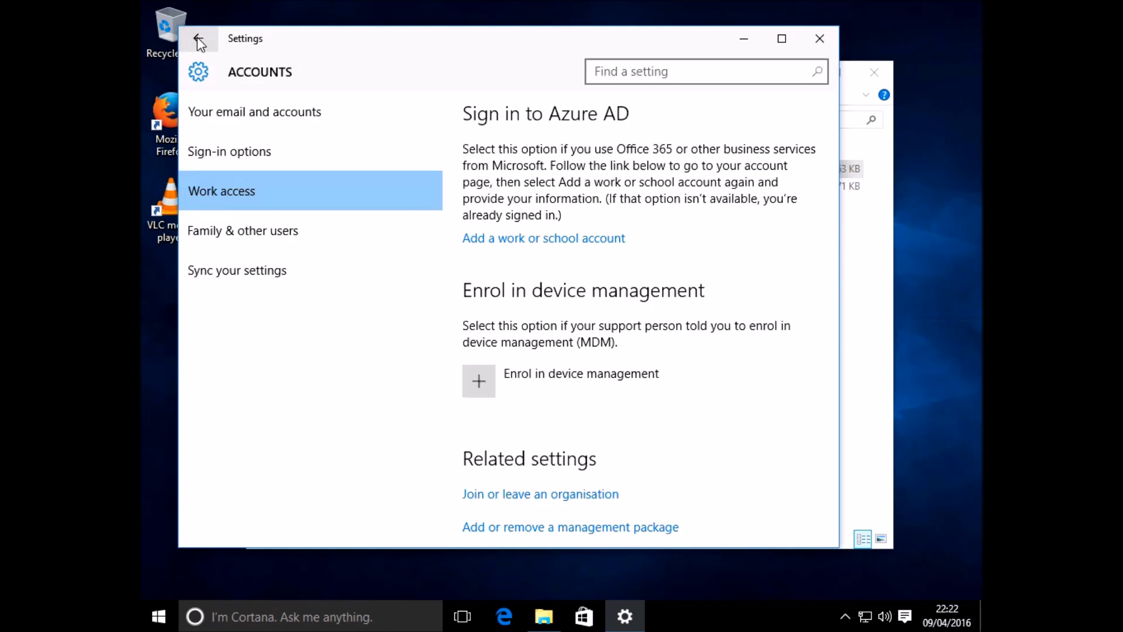
left_click(199, 40)
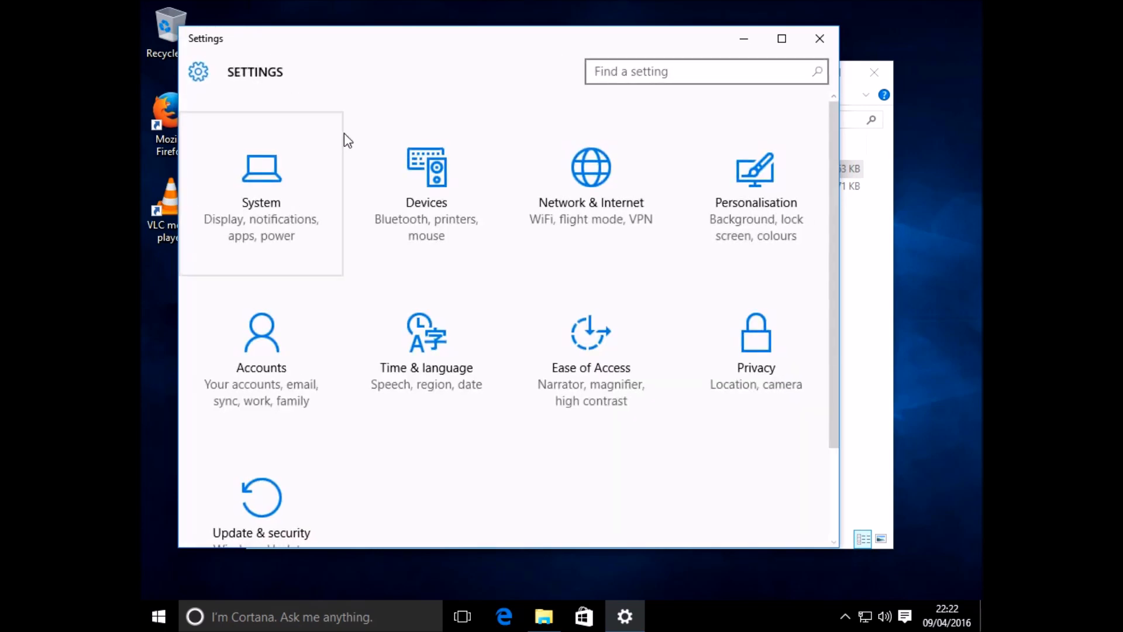
Check the General and Feedback & diagnostics privacy settings after reapplying the provisioning package.
left_click(760, 335)
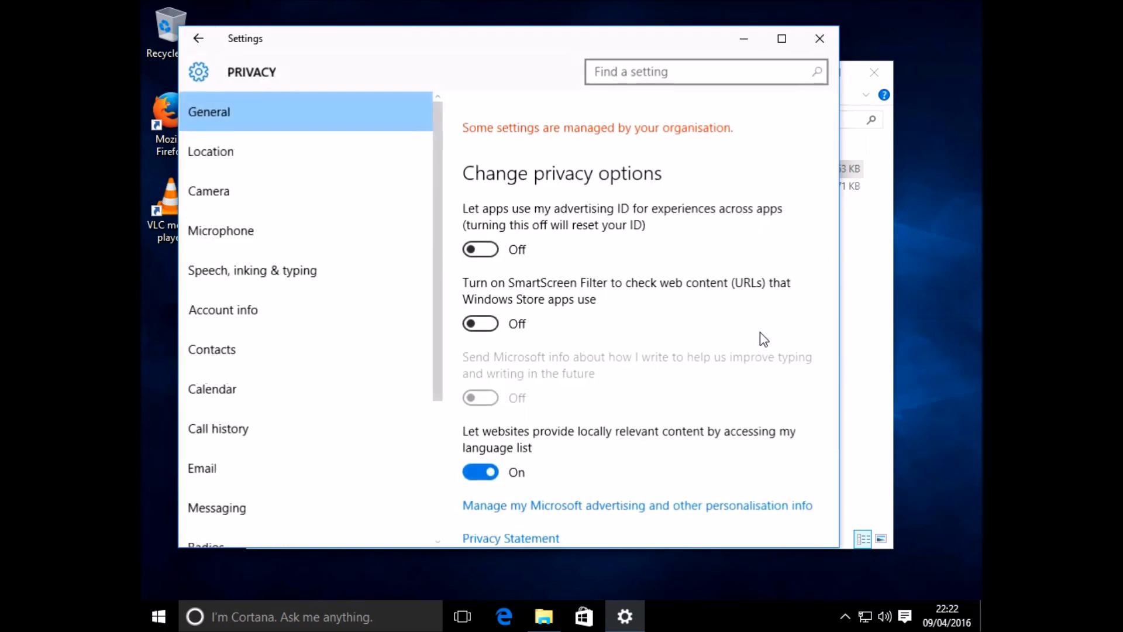
scroll(250, 514, "down", 5)
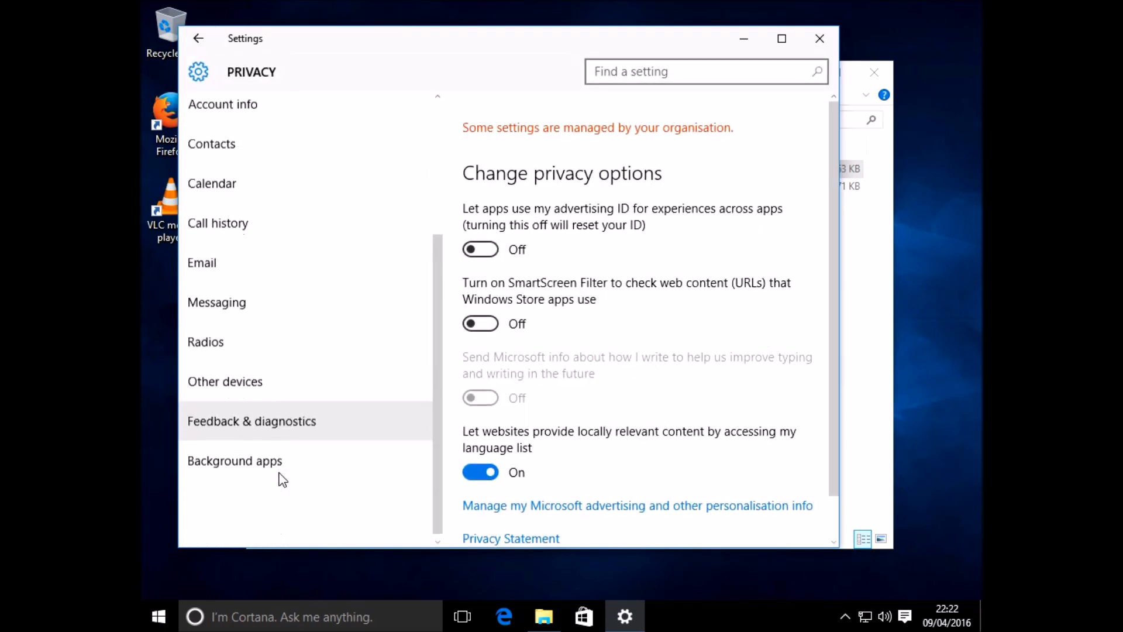
left_click(241, 422)
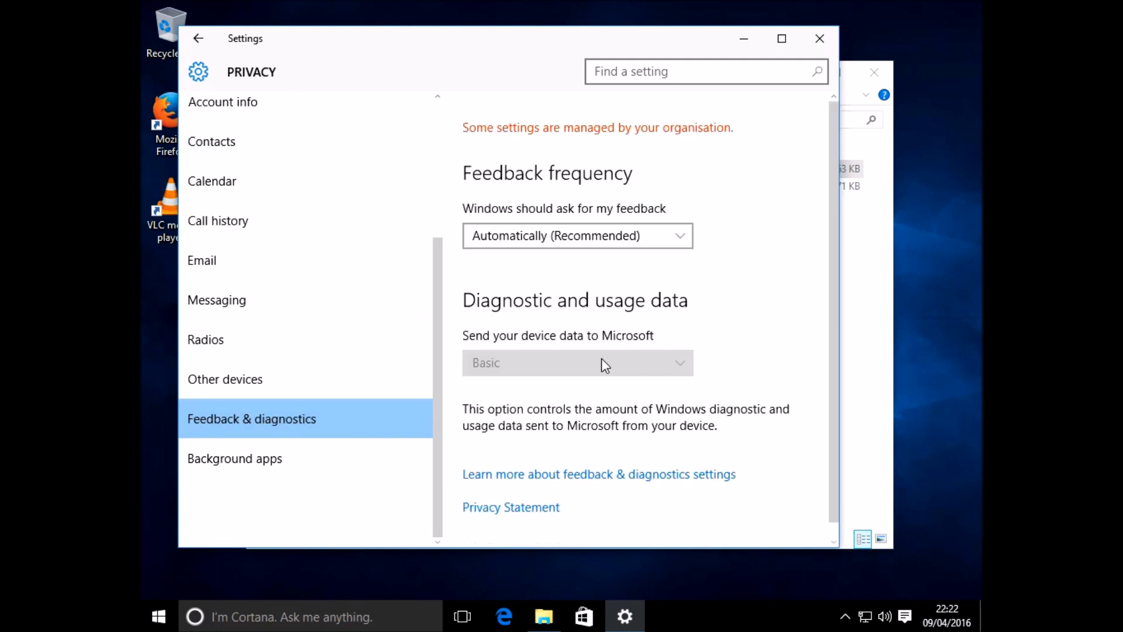